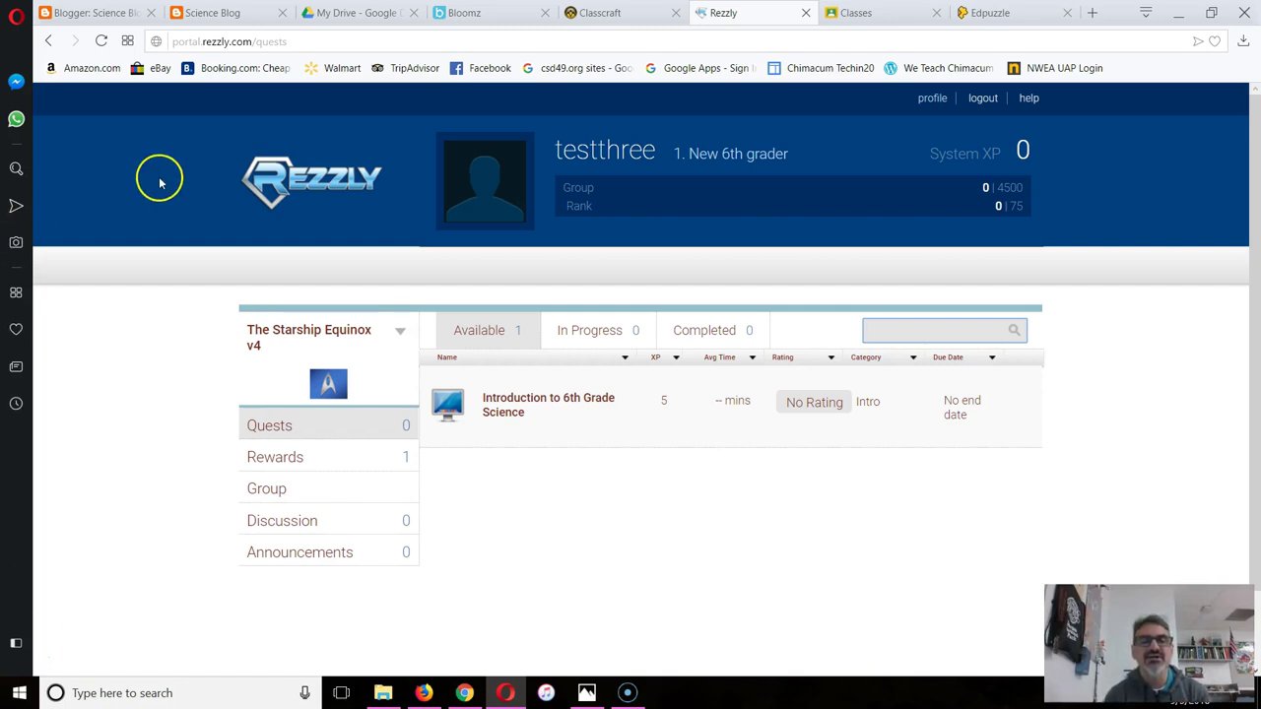
Step: Select the Rezzly quests address in the browser's address bar so it can be replaced
left_click(273, 43)
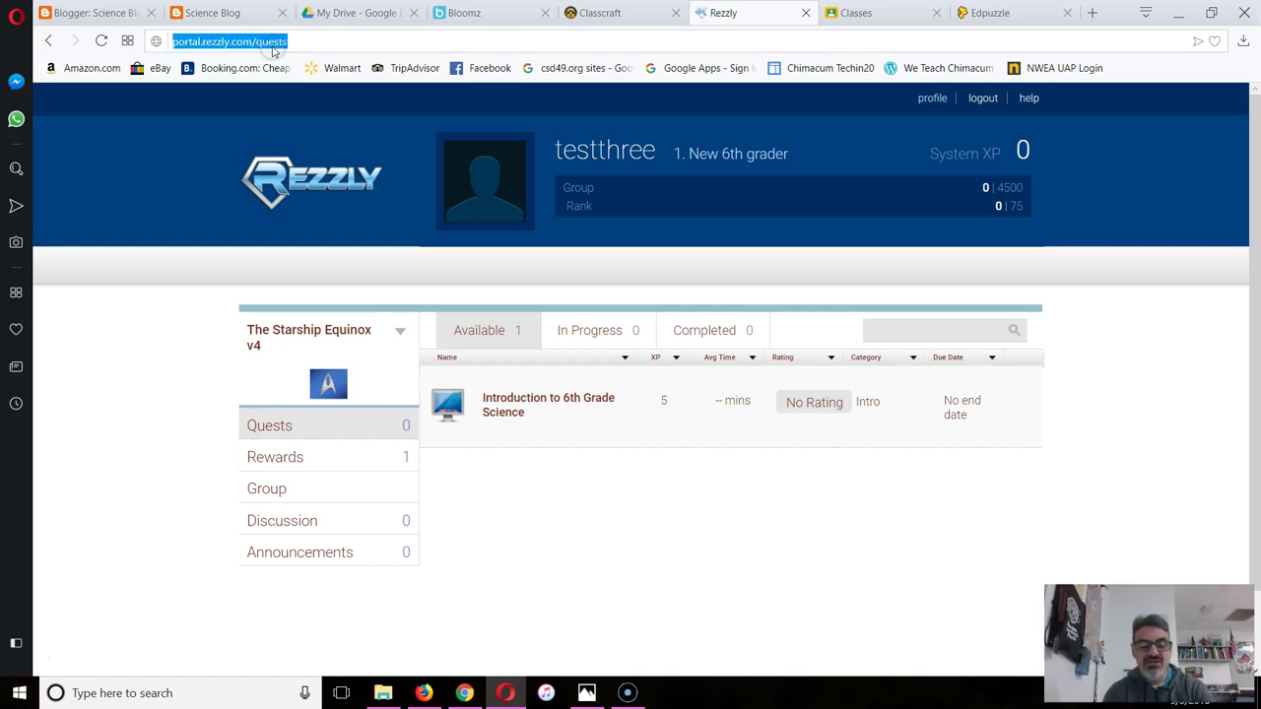
Step: Load educatoral.com, then navigate back to portal.rezzly.com/quests
type("edu")
key("Return")
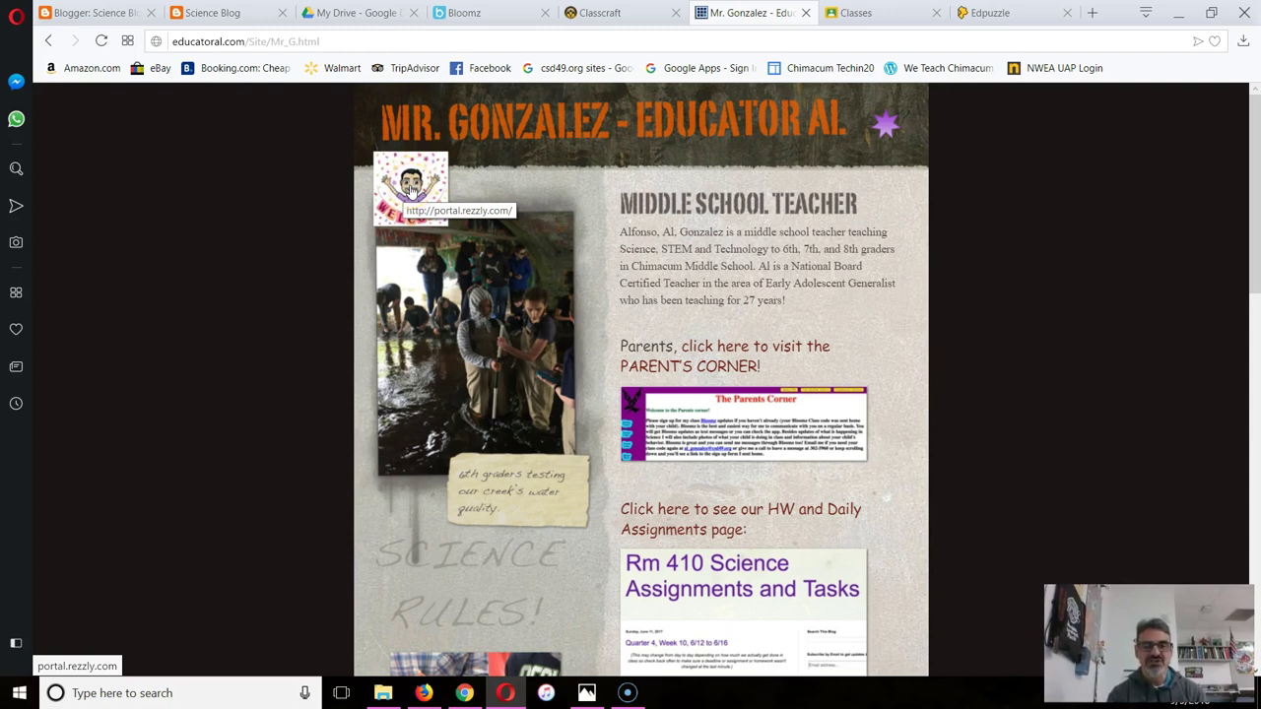
left_click(318, 41)
type("porta")
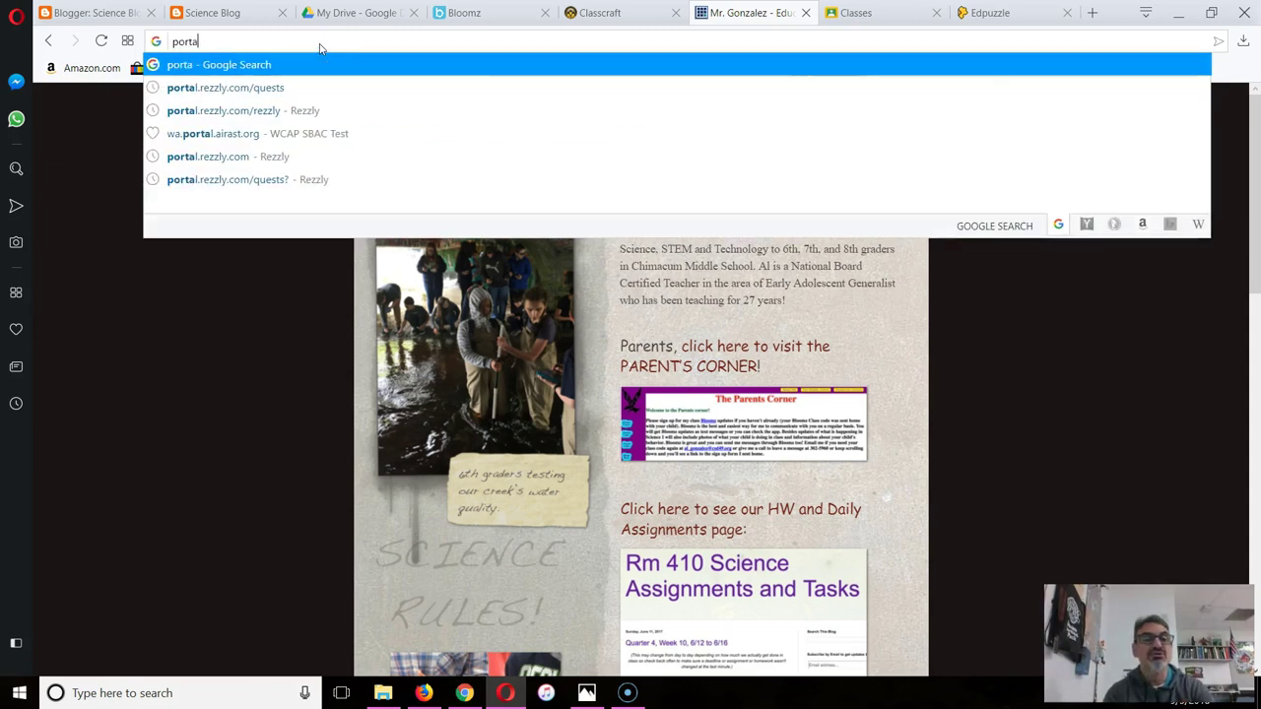
type("l.rezzly.com")
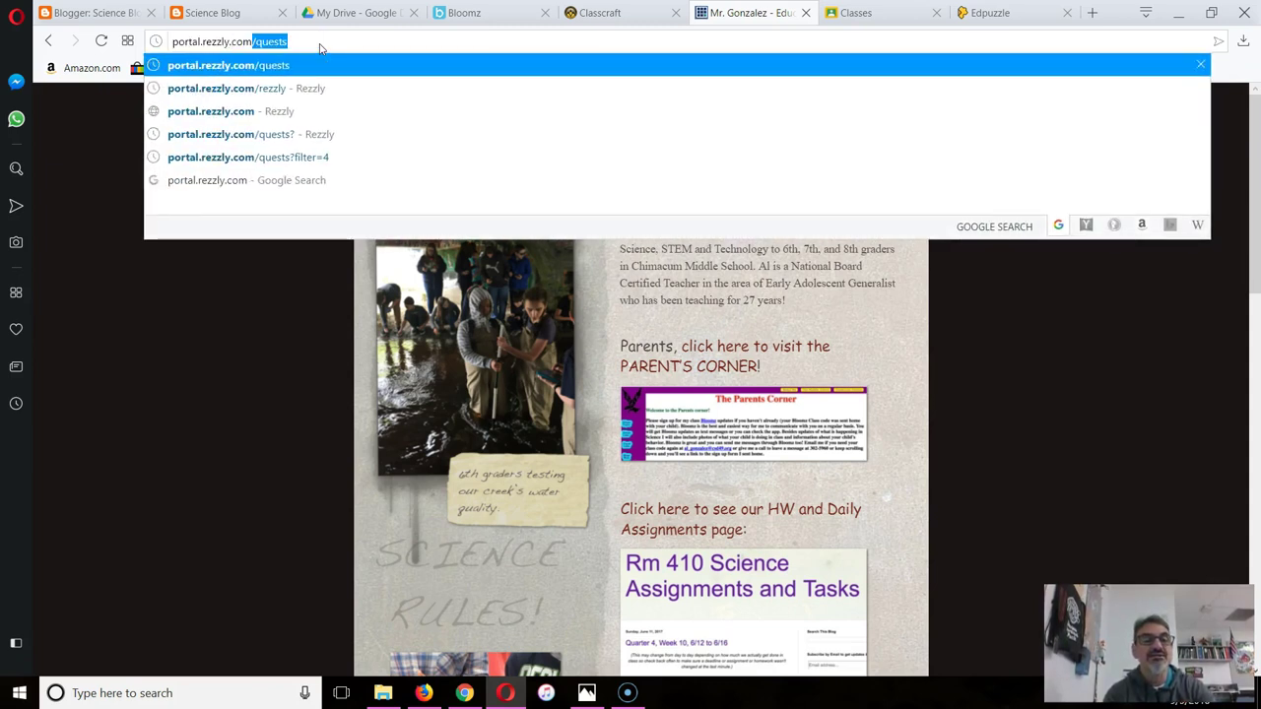
key("Return")
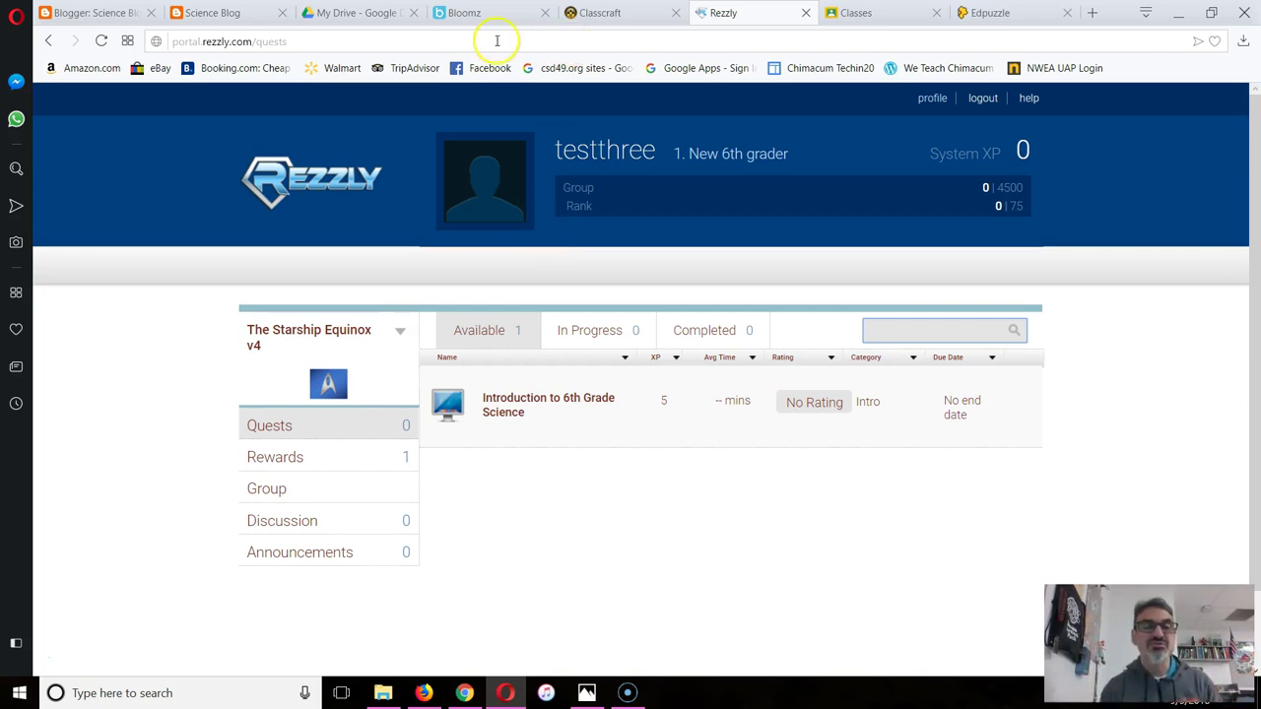
Step: Confirm In Progress and Completed are empty, then start the Introduction to 6th Grade Science quest
left_click(554, 256)
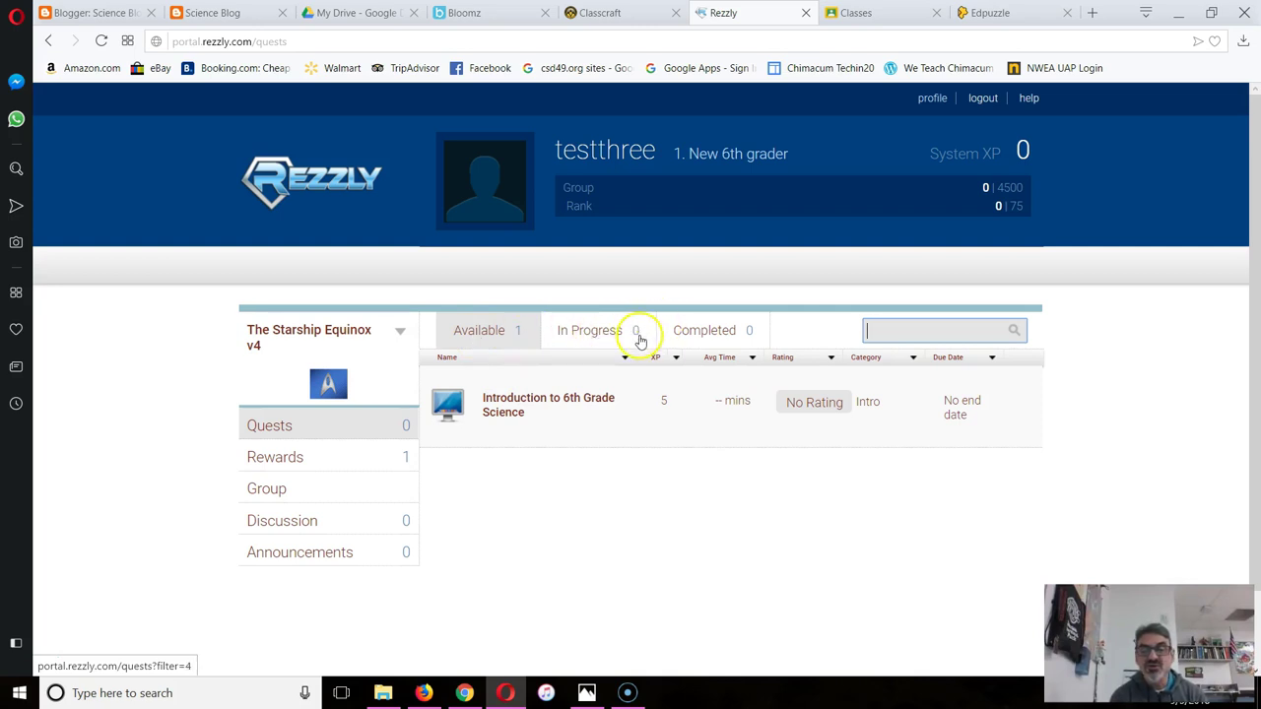
left_click(597, 332)
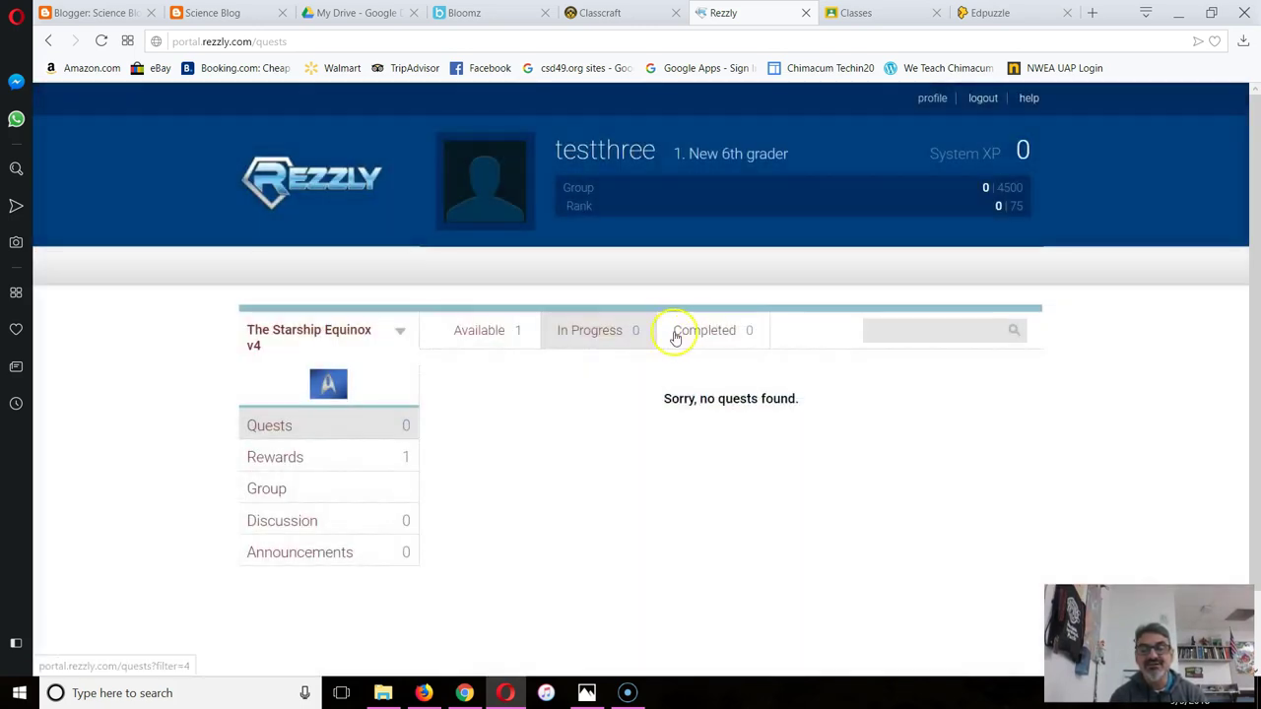
left_click(704, 331)
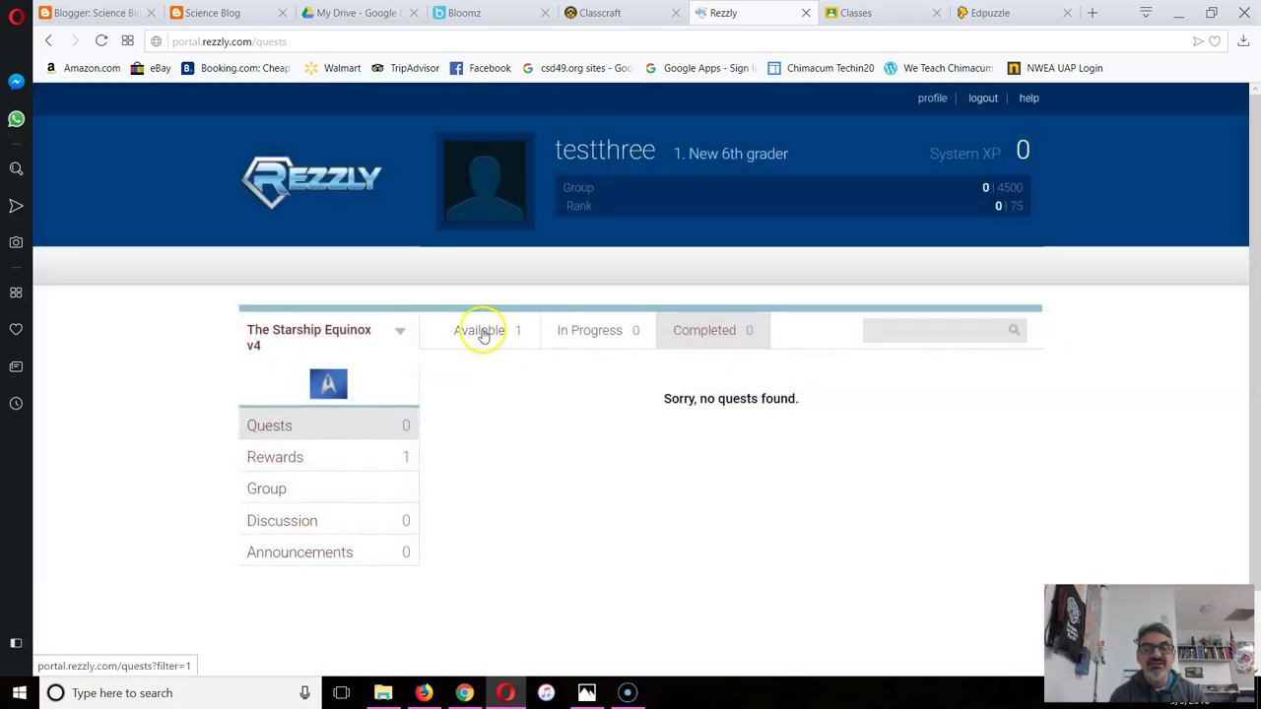
left_click(483, 333)
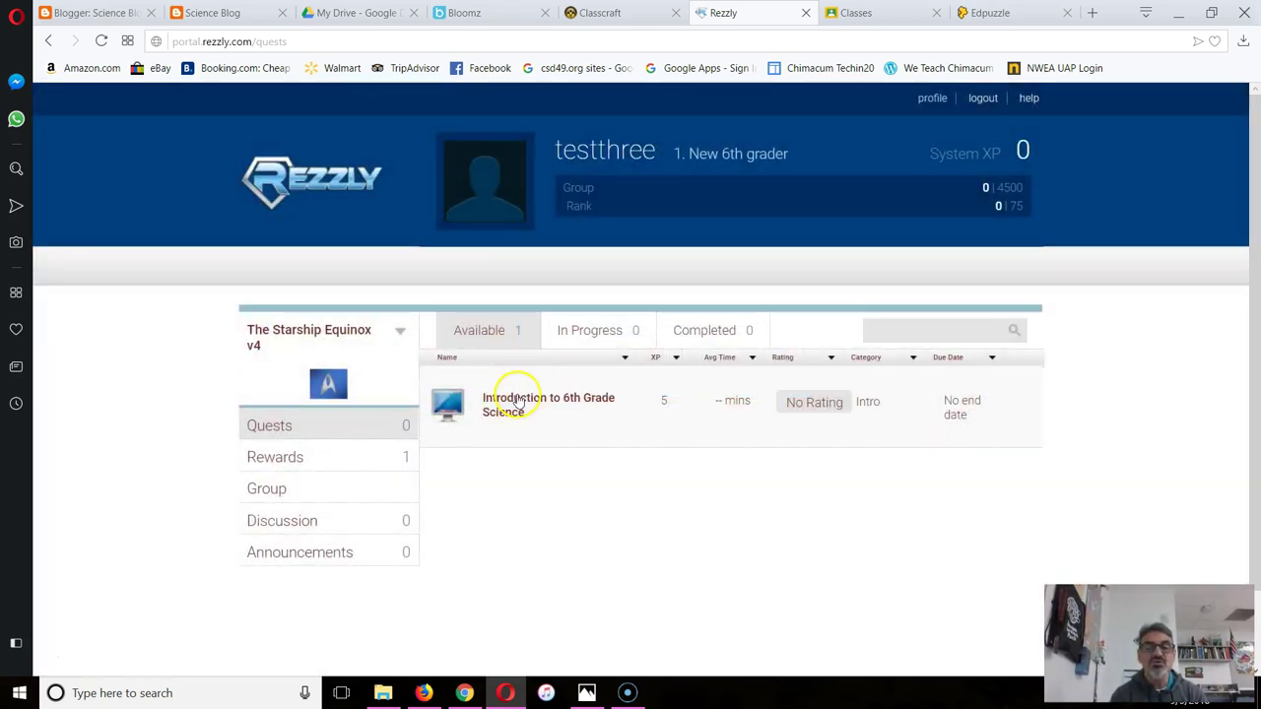
left_click(517, 401)
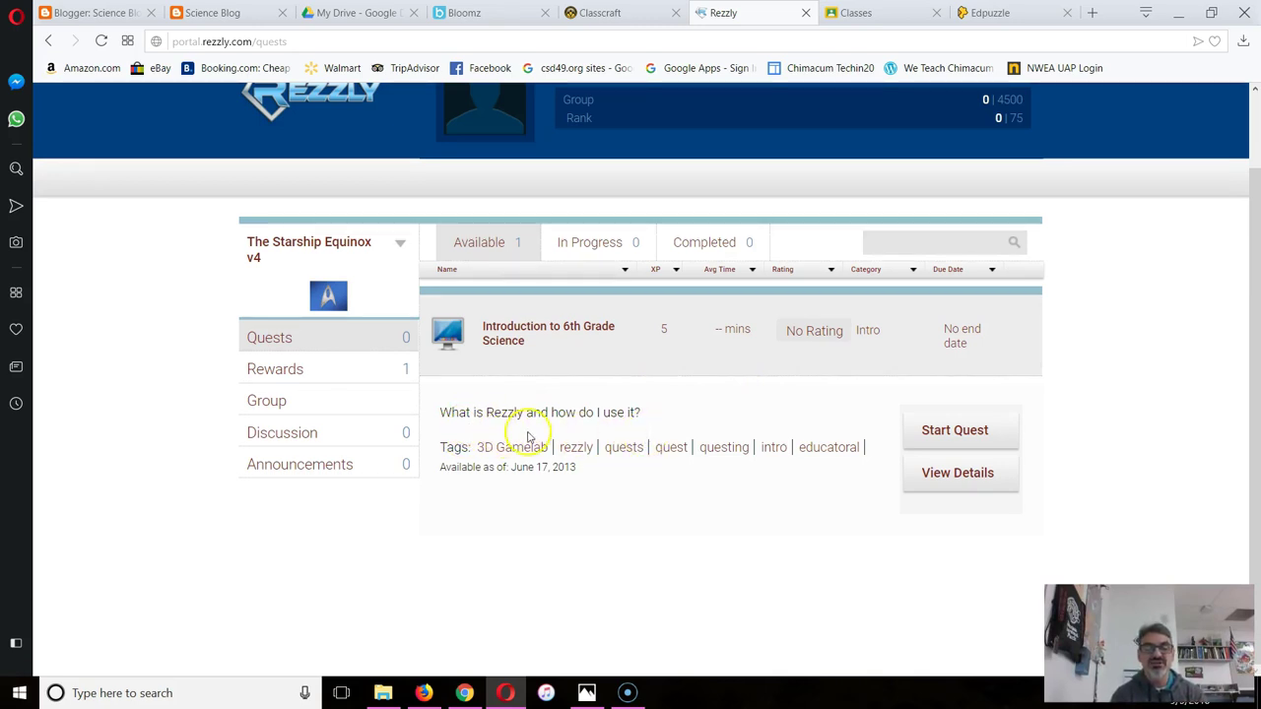
left_click(955, 431)
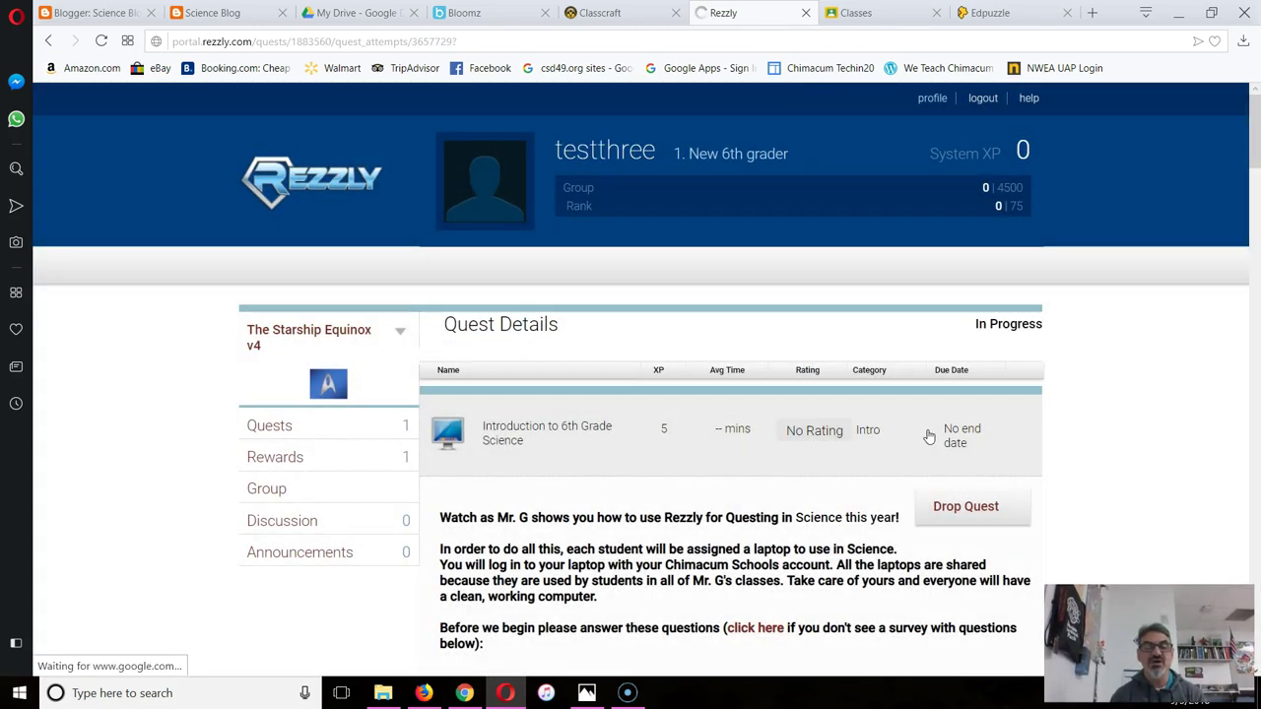
Step: Scroll down through the embedded Getting to Know You Google Form
scroll(798, 481, "down", 2)
scroll(798, 478, "down", 1)
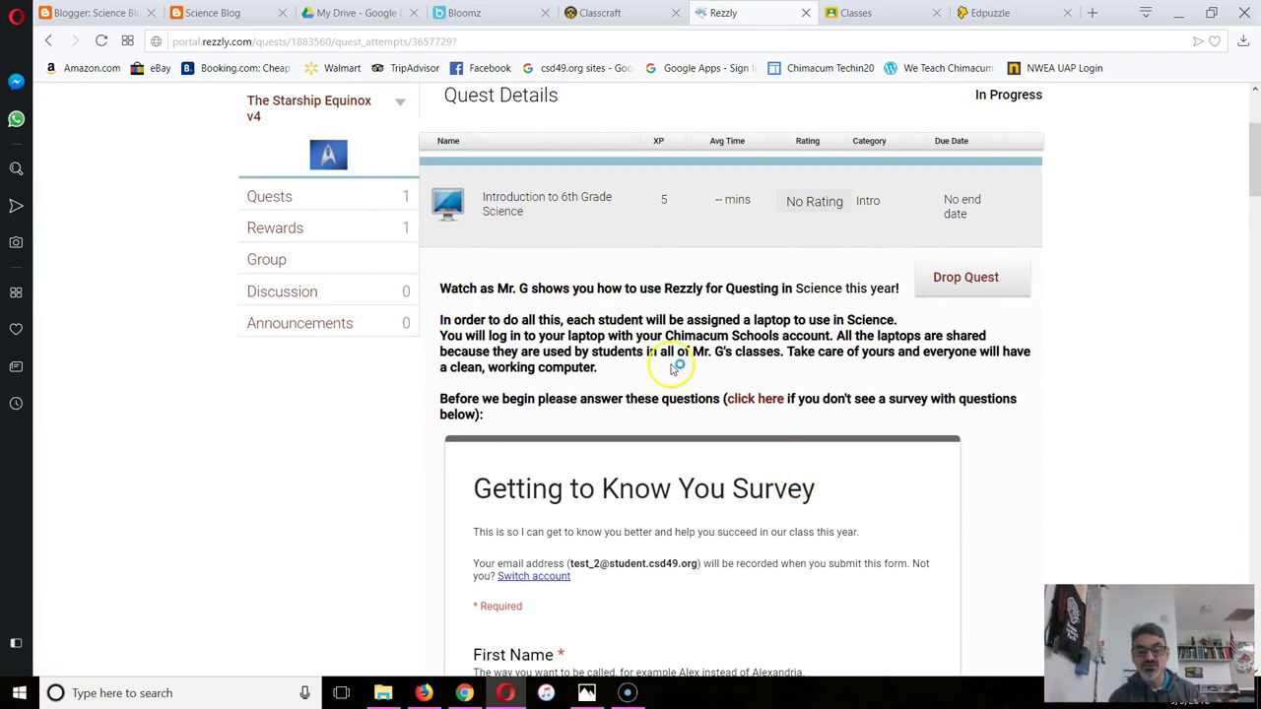
scroll(666, 422, "down", 3)
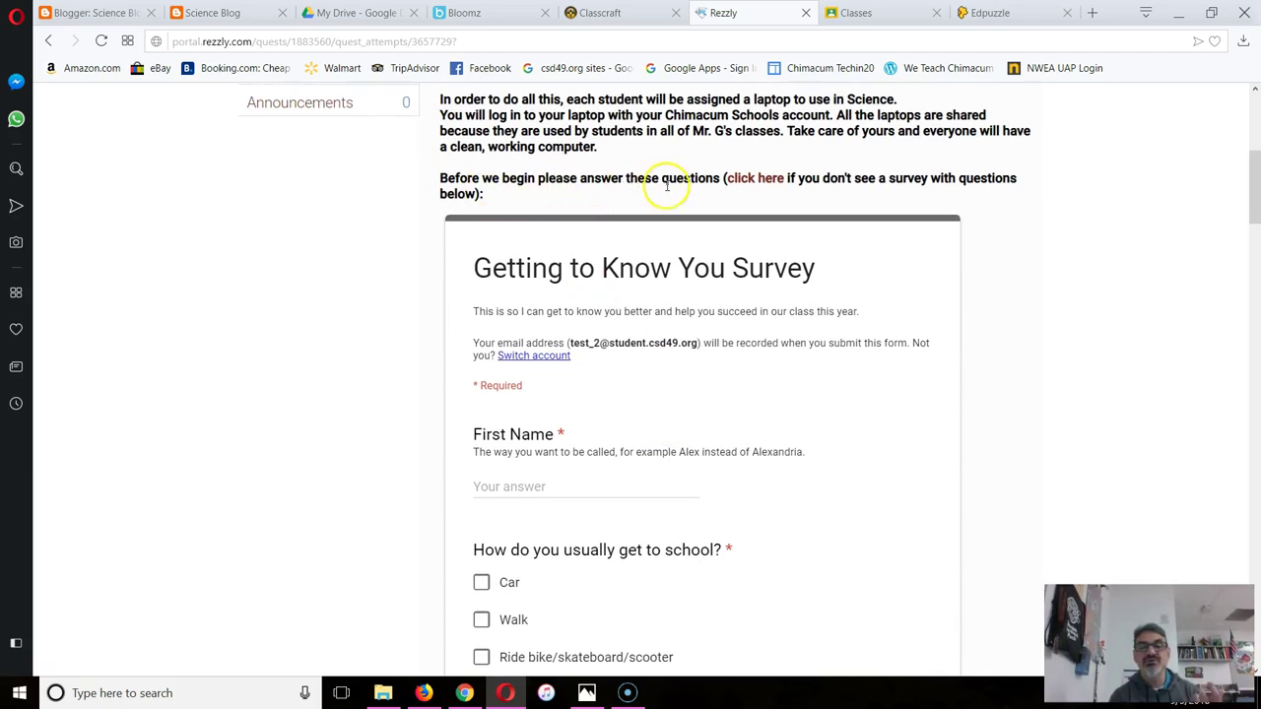
scroll(687, 335, "down", 2)
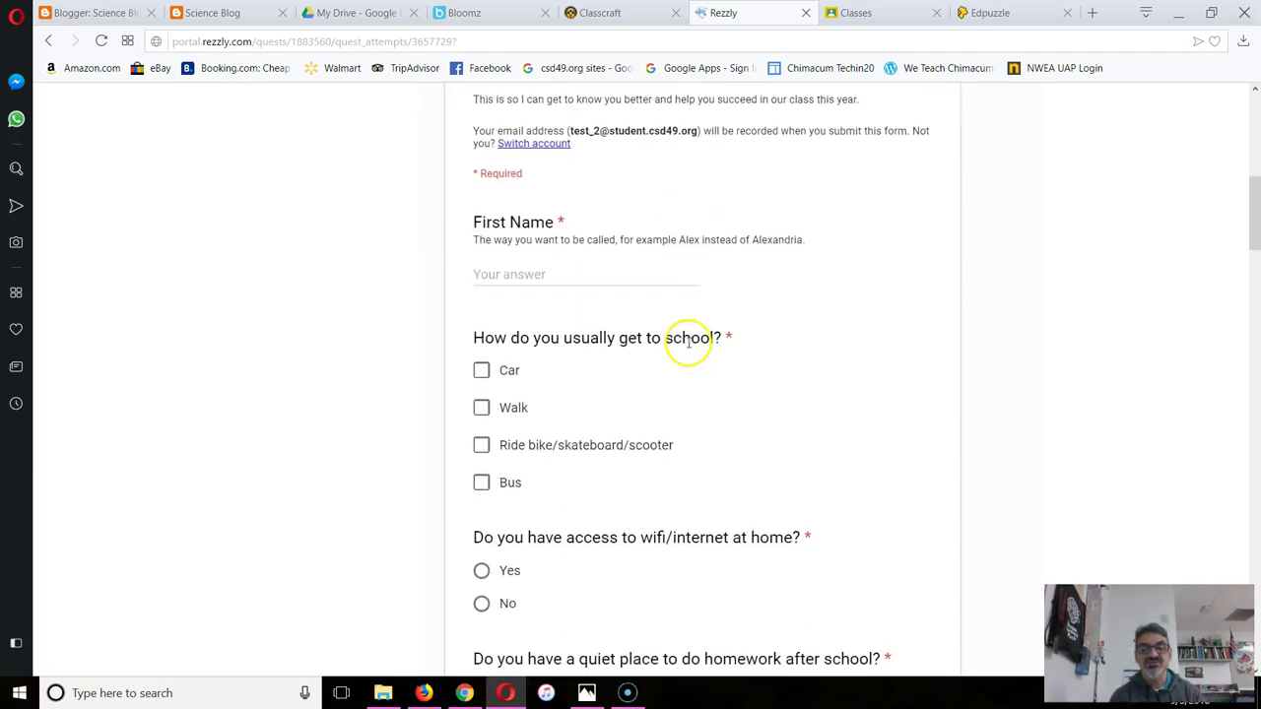
scroll(554, 275, "down", 8)
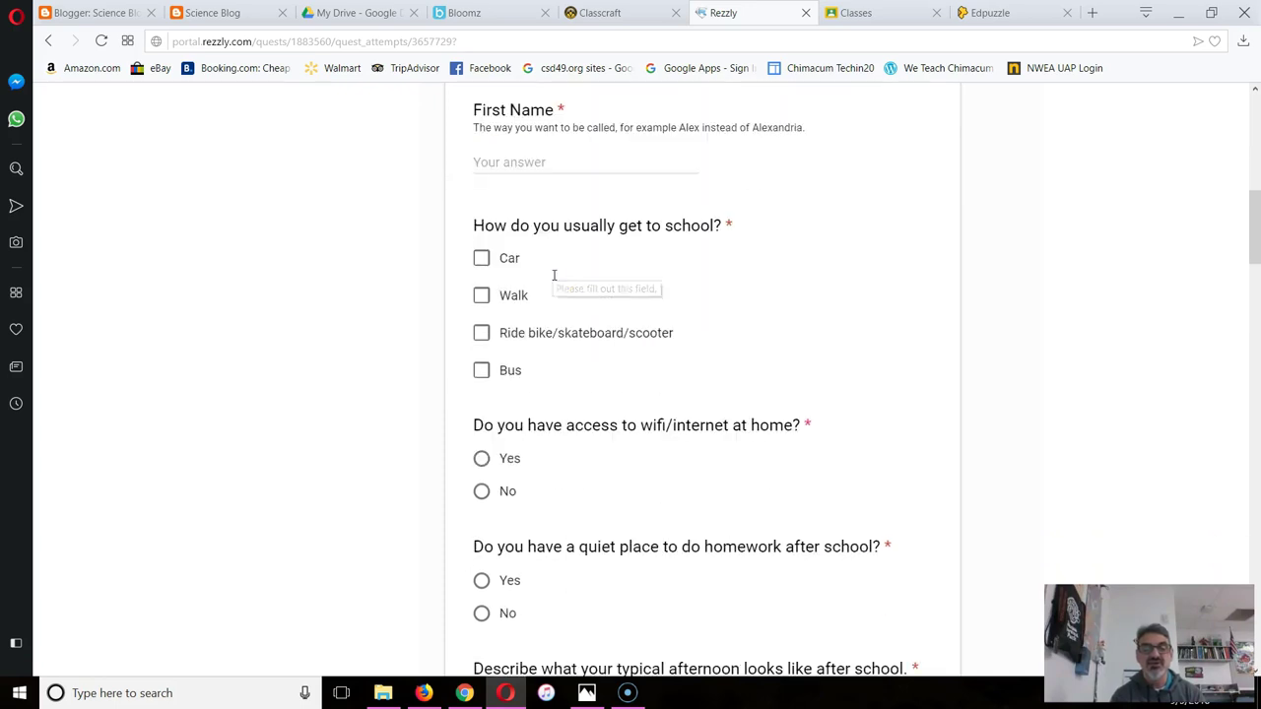
scroll(553, 277, "down", 10)
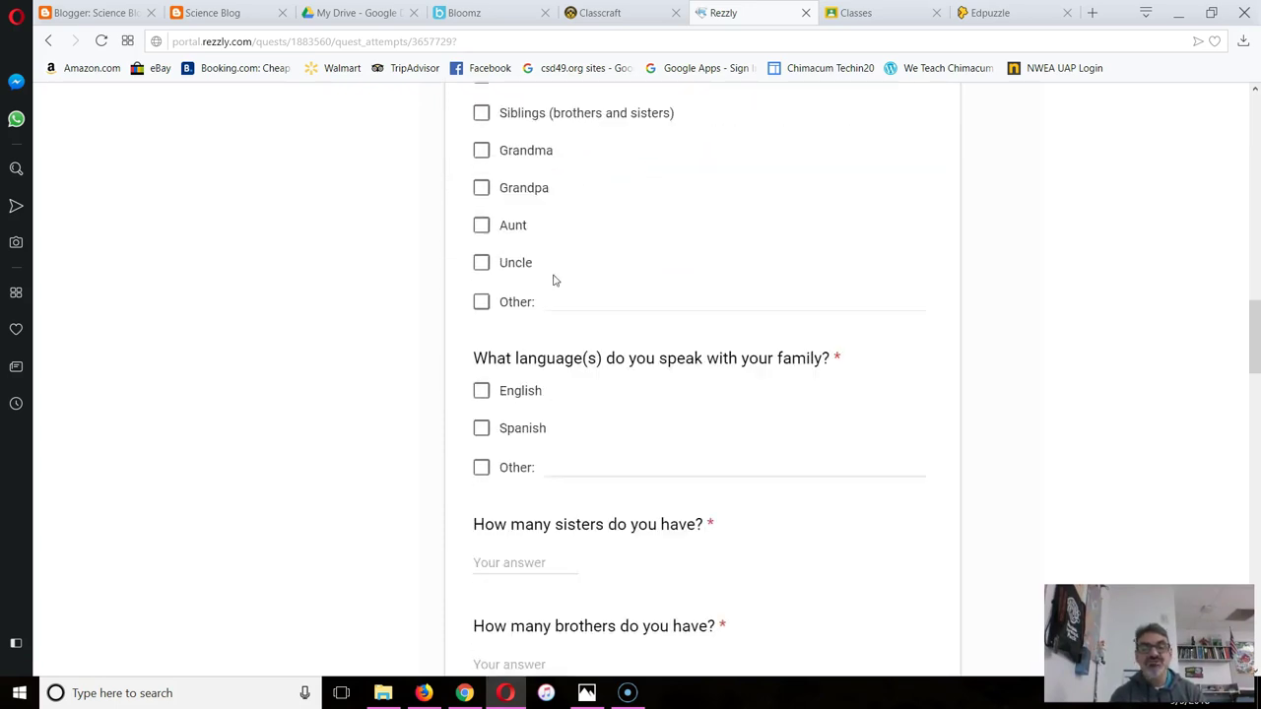
scroll(554, 280, "down", 10)
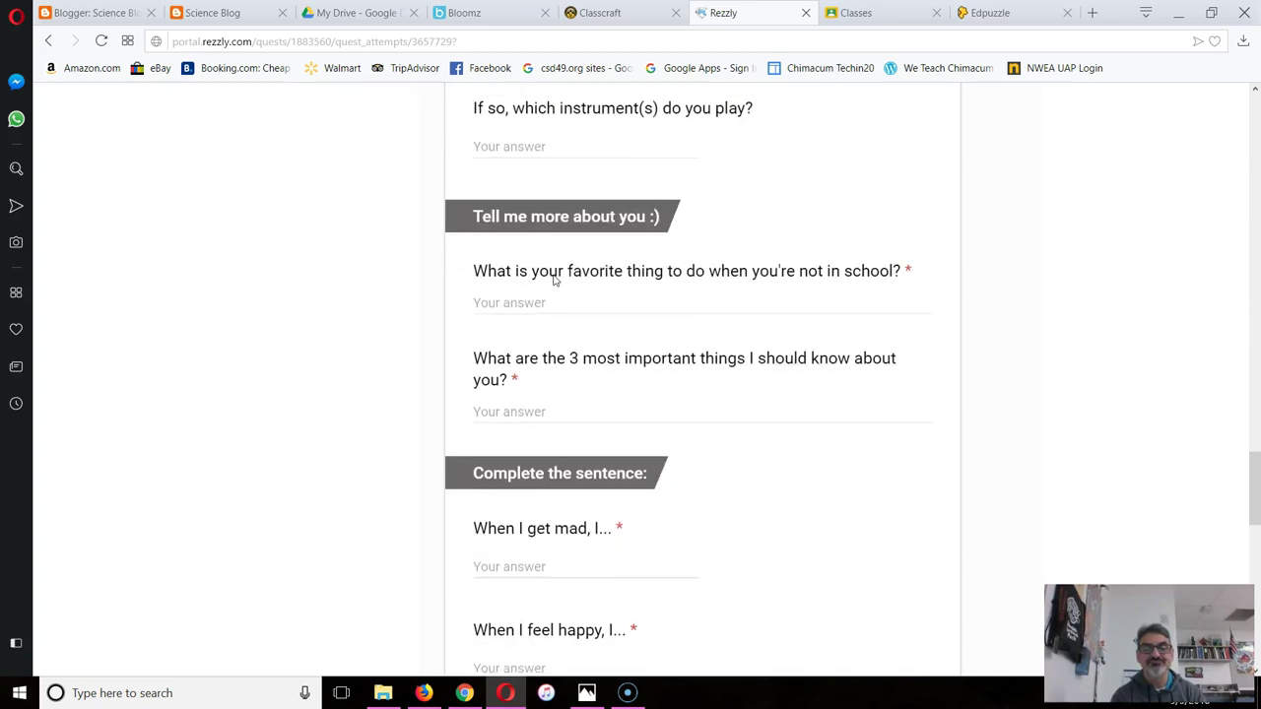
left_click(500, 388)
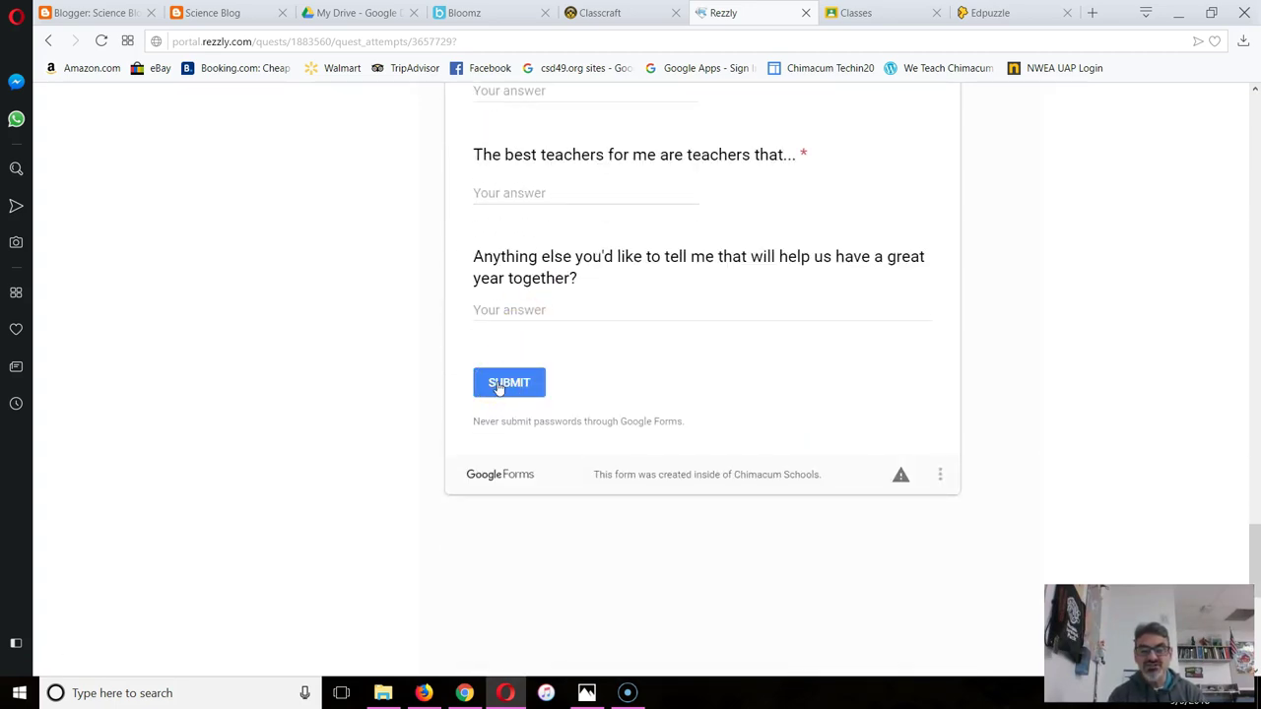
left_click(611, 309)
Step: Answer Yes to having wifi/internet at home in the survey
scroll(705, 298, "up", 6)
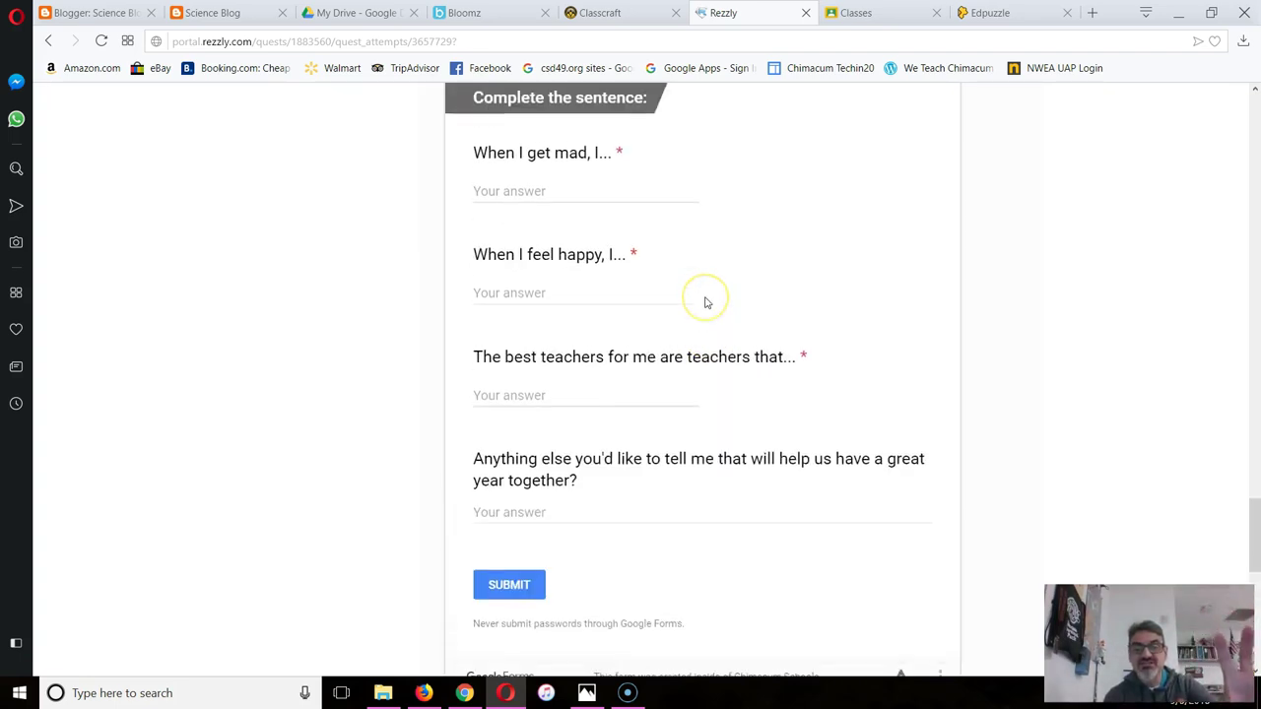
scroll(705, 302, "up", 15)
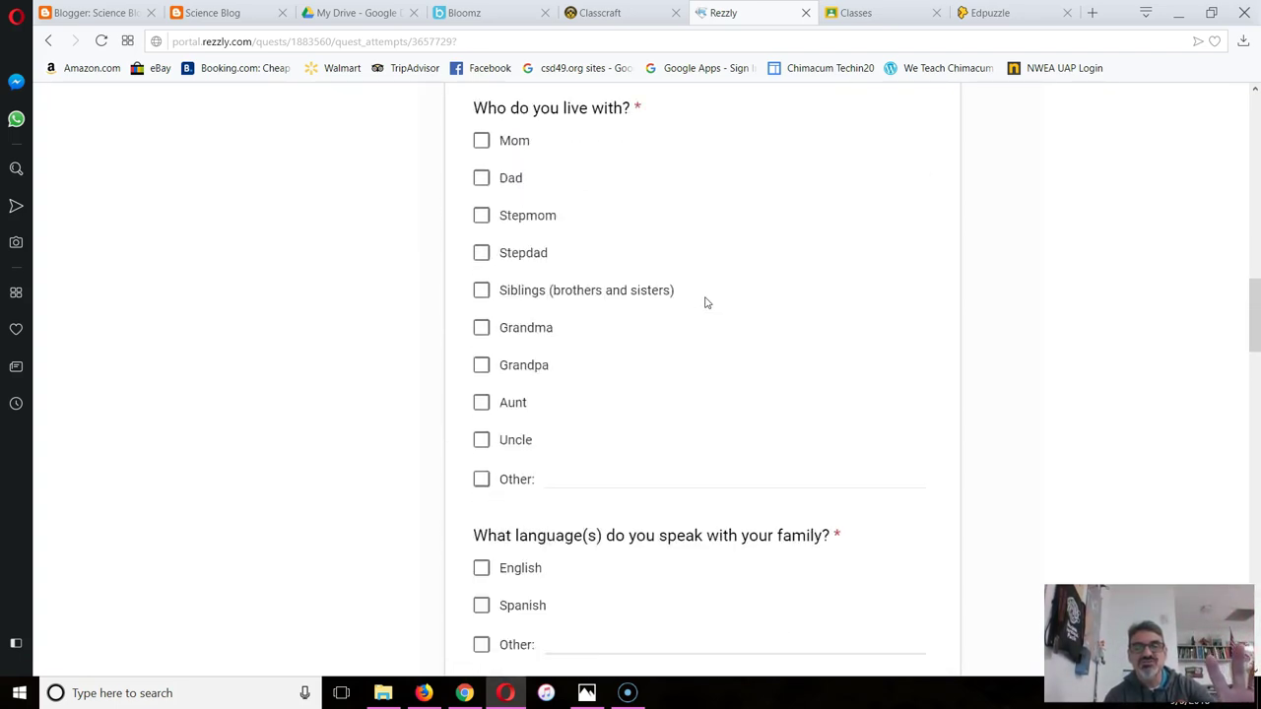
scroll(705, 302, "up", 10)
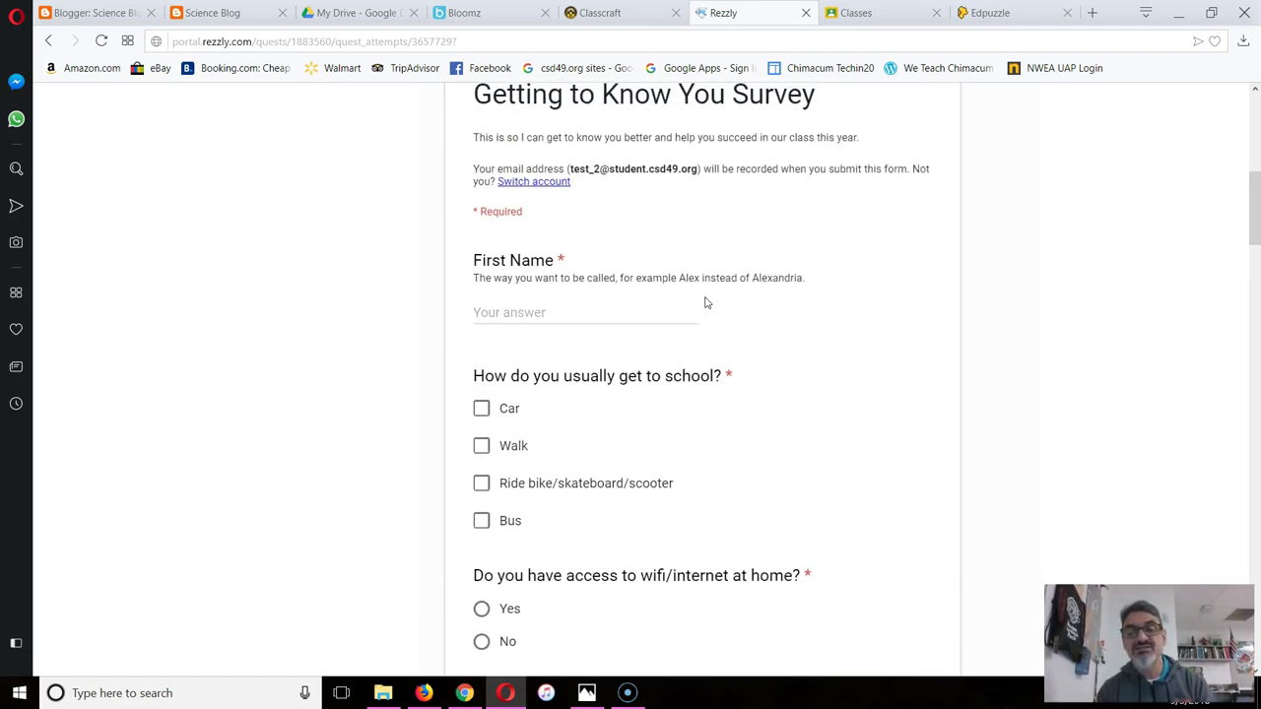
scroll(705, 297, "down", 1)
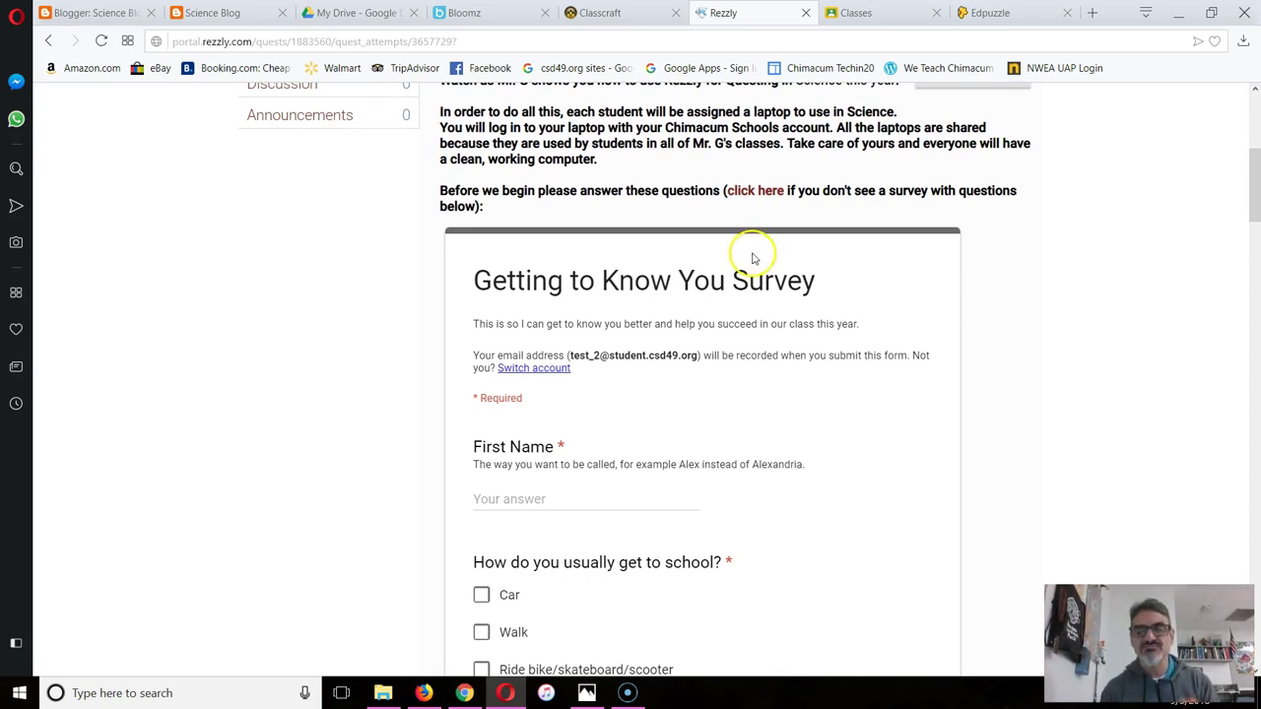
scroll(709, 439, "down", 3)
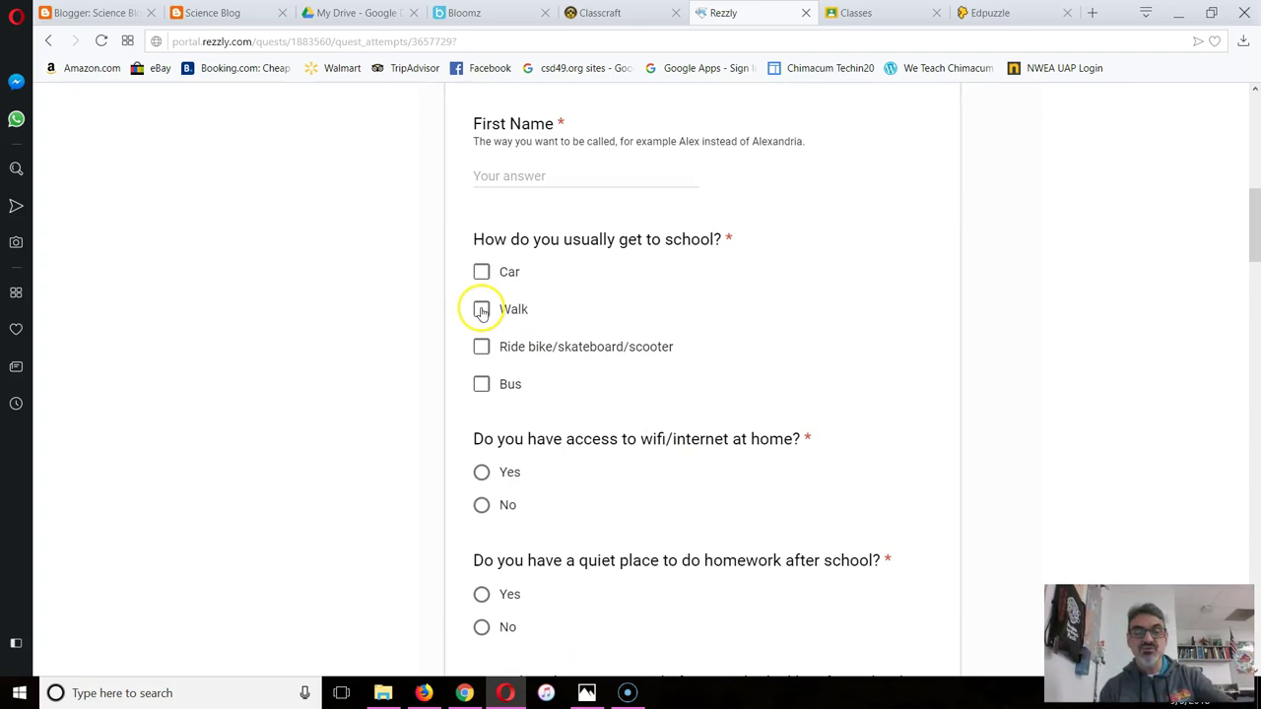
left_click(481, 474)
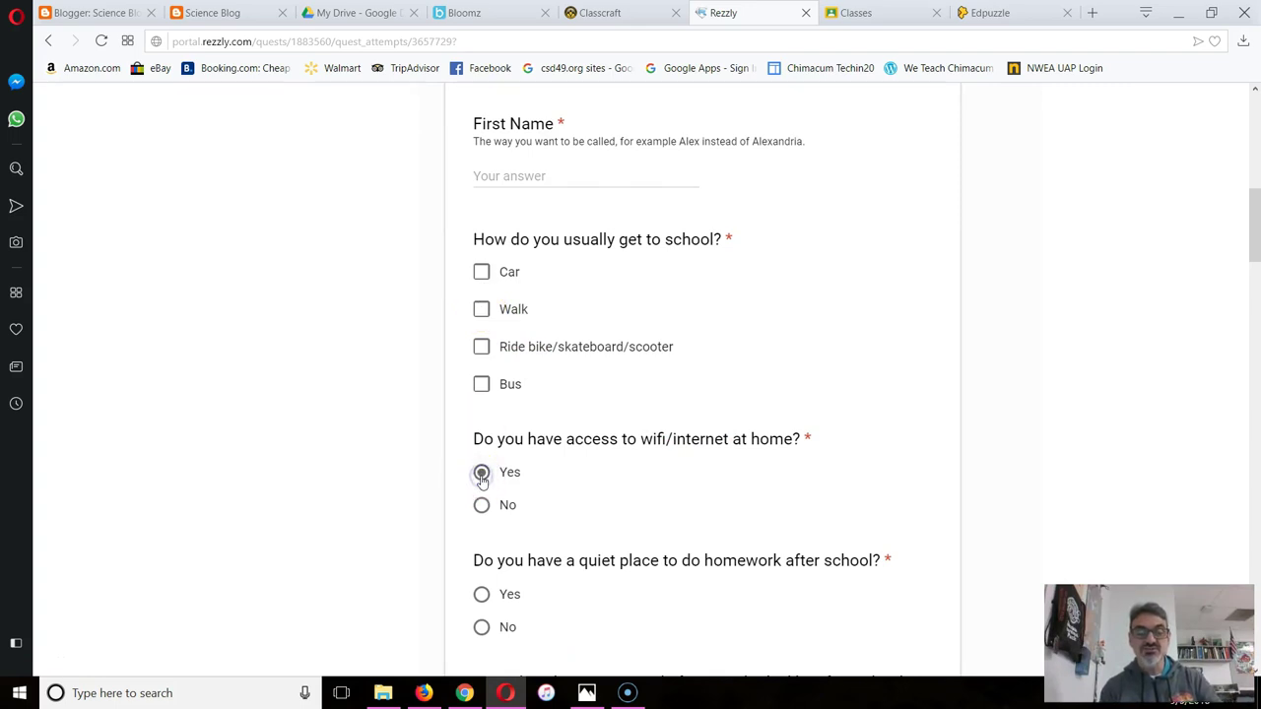
scroll(634, 456, "down", 12)
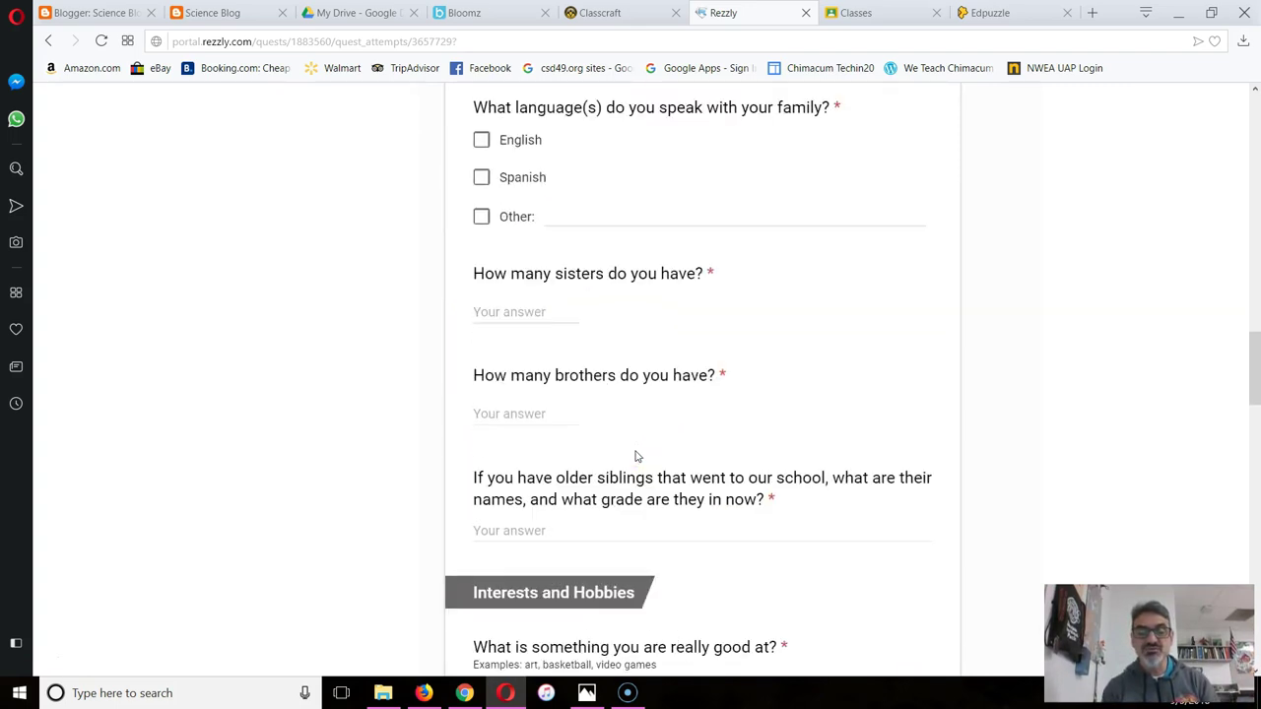
scroll(635, 456, "down", 15)
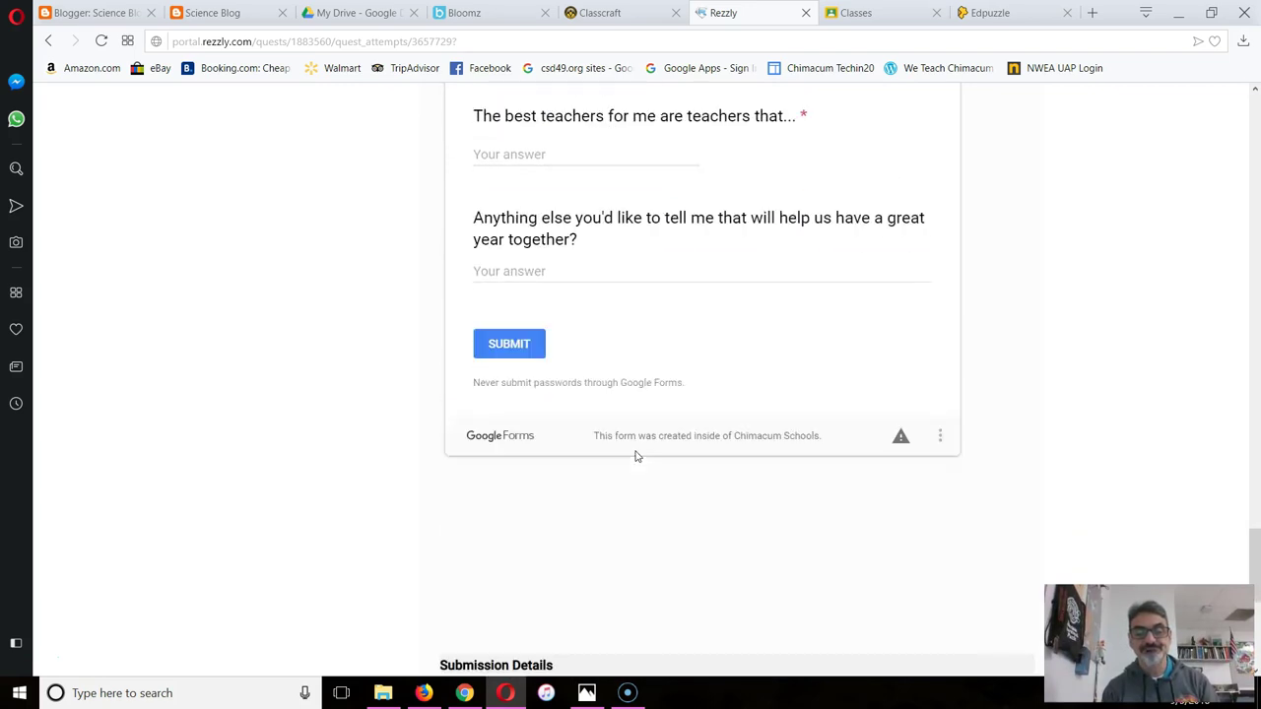
left_click(520, 347)
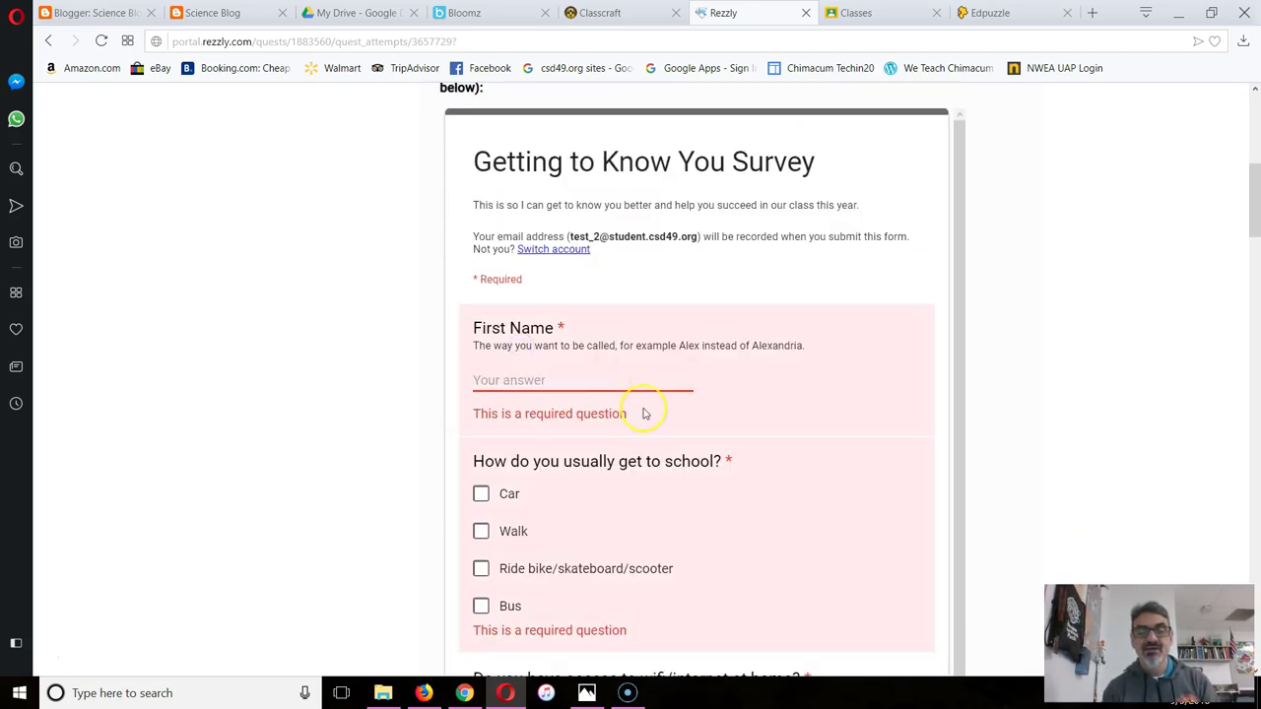
scroll(643, 414, "down", 2)
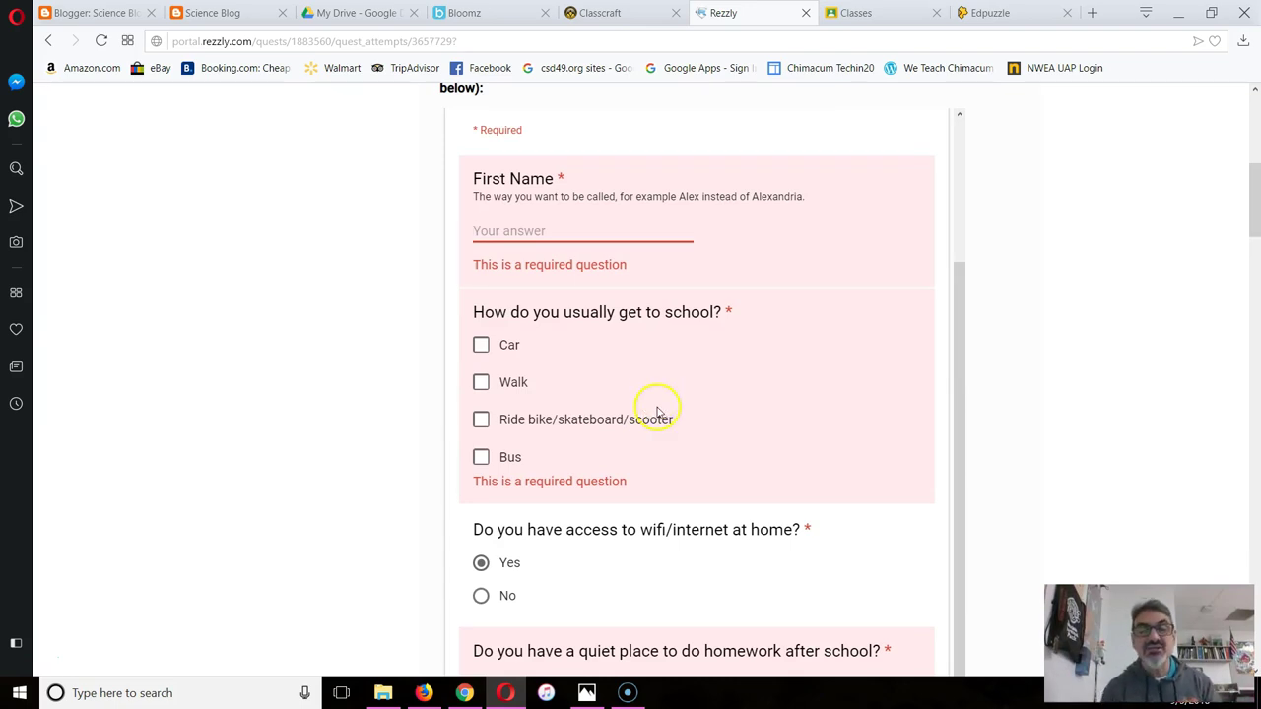
scroll(658, 411, "up", 2)
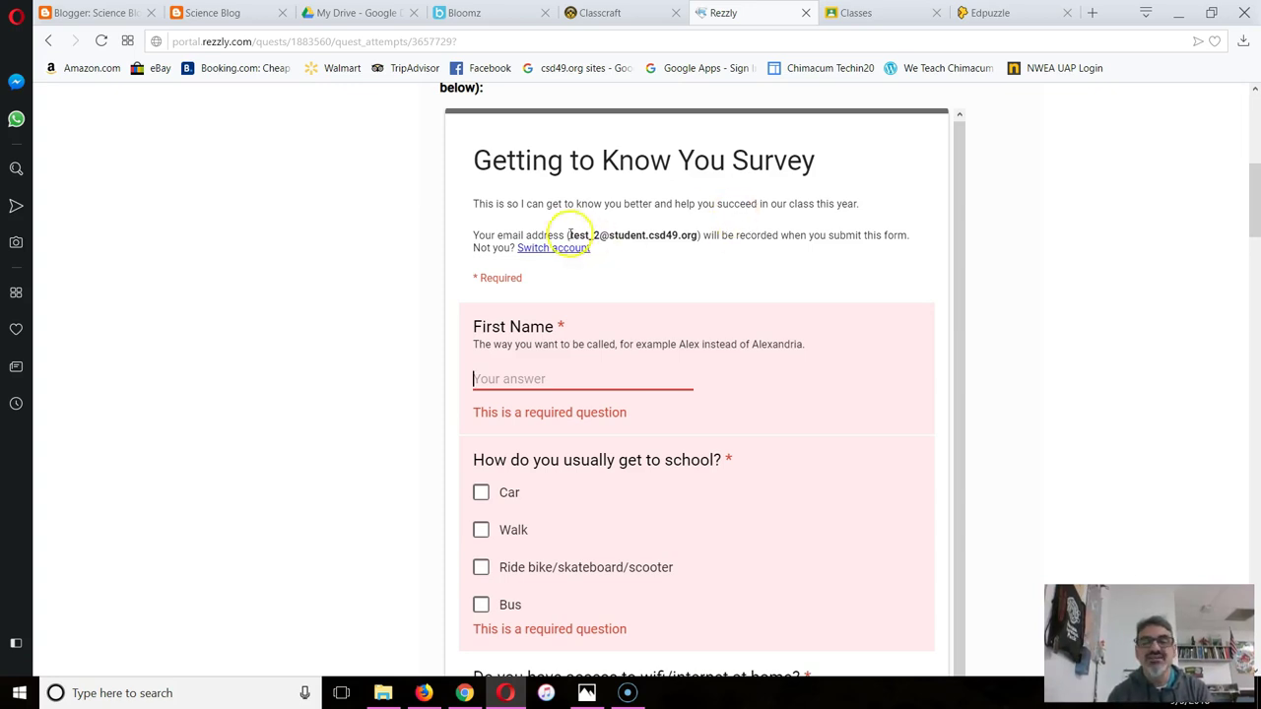
left_click_drag(569, 236, 696, 243)
left_click(642, 262)
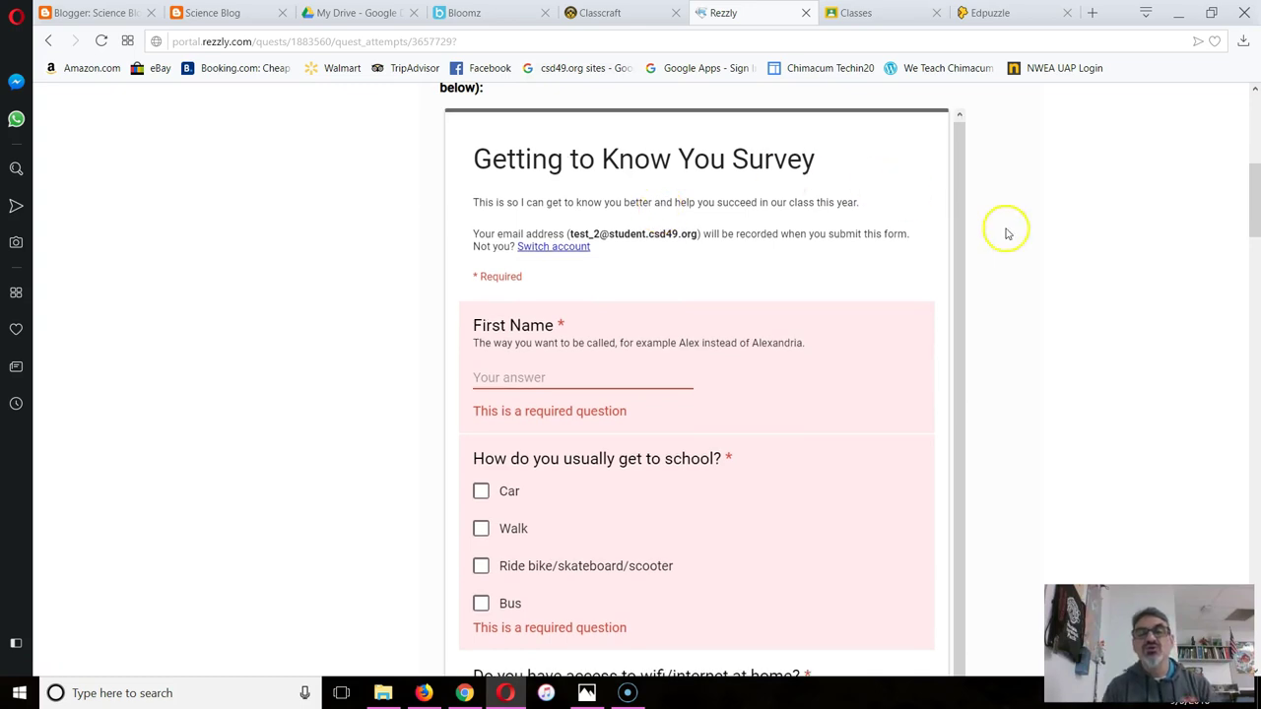
scroll(1067, 259, "up", 2)
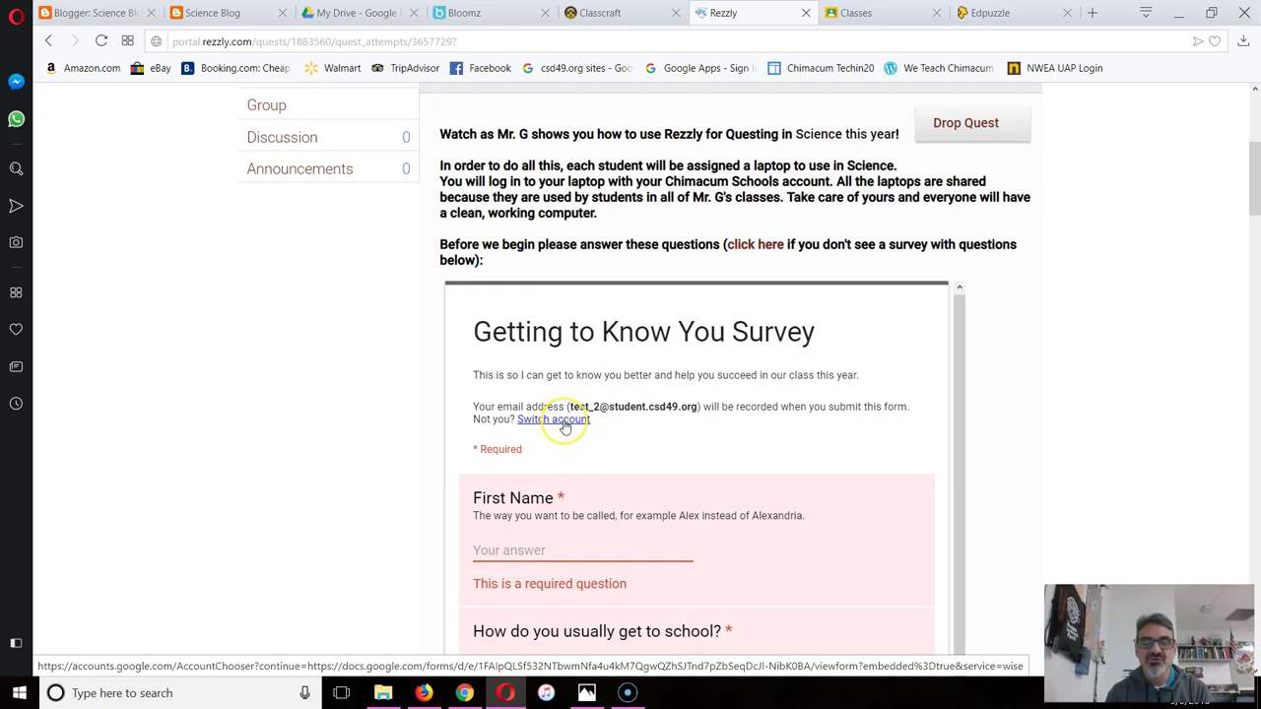
scroll(1000, 473, "down", 7)
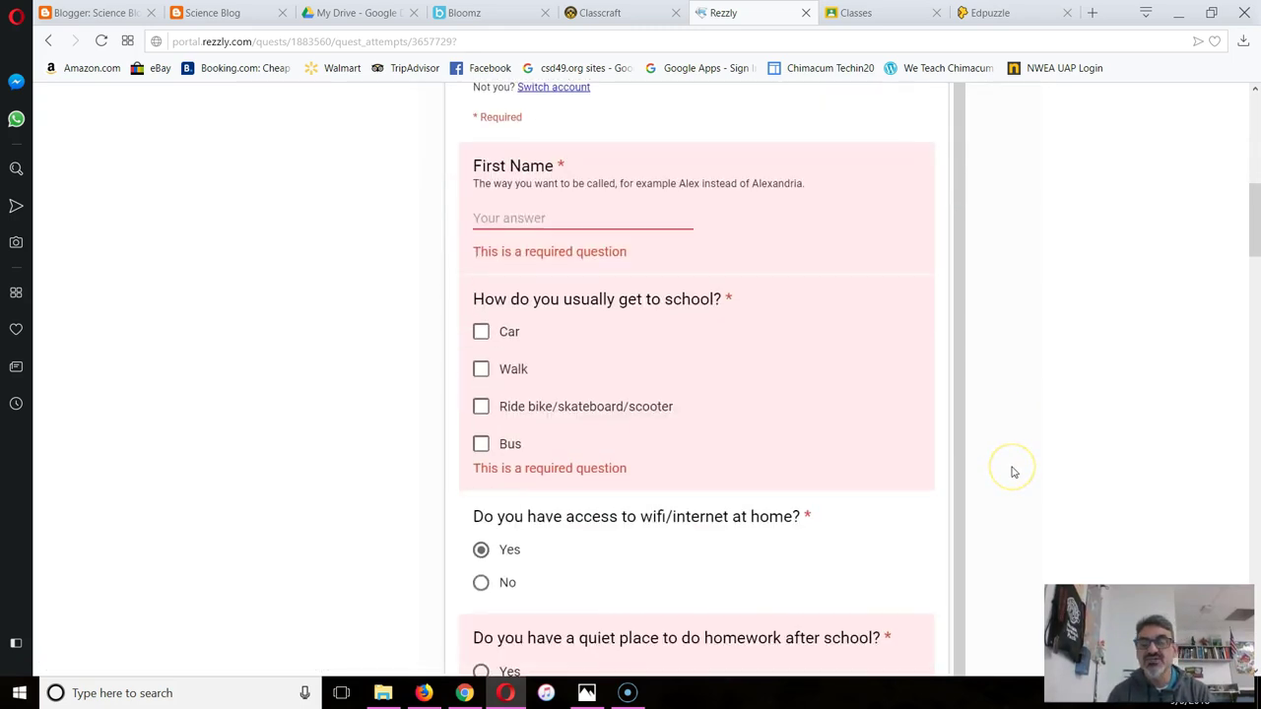
scroll(1013, 473, "down", 15)
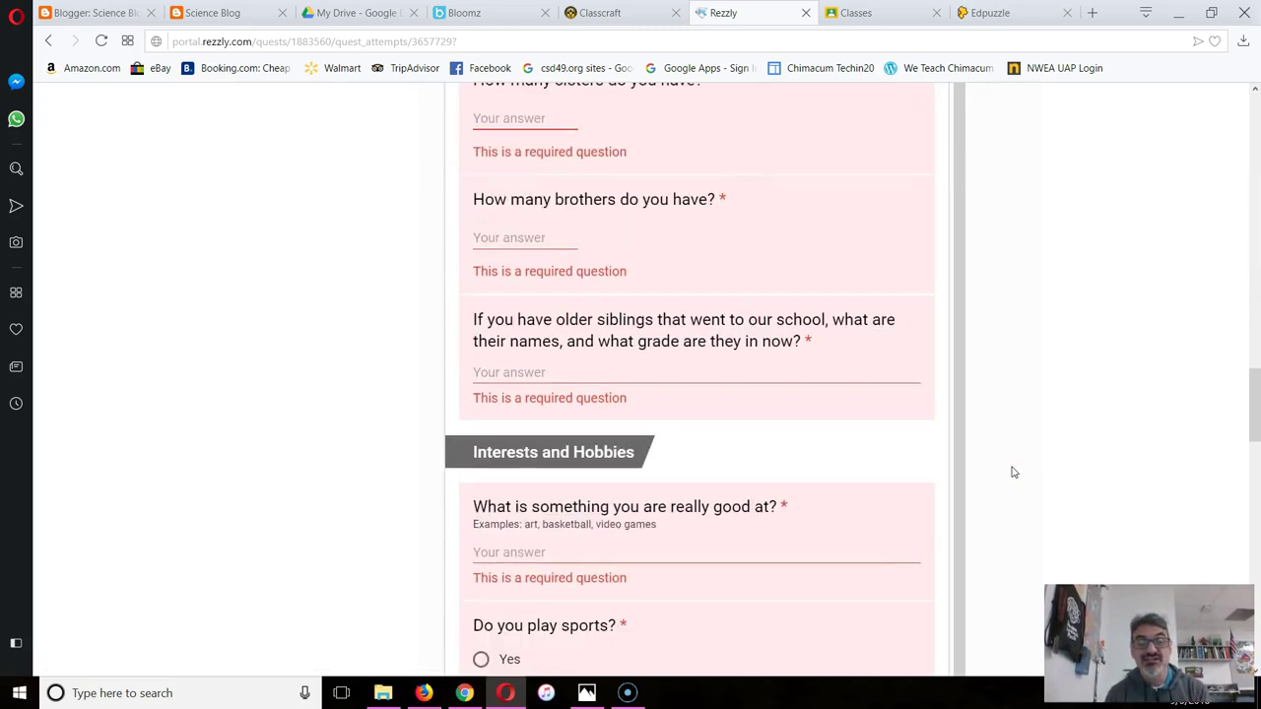
scroll(1011, 471, "down", 15)
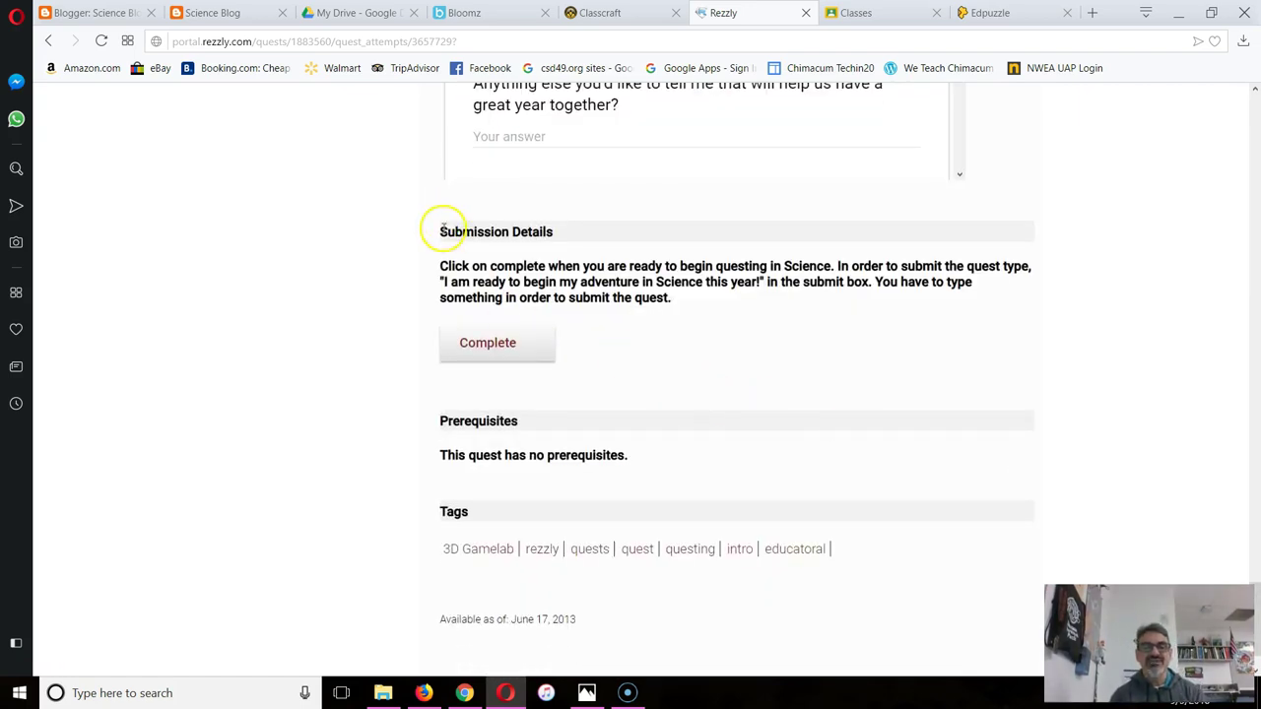
Step: Review the Submission Details heading, then open the quest's Complete comment box
left_click_drag(437, 234, 571, 236)
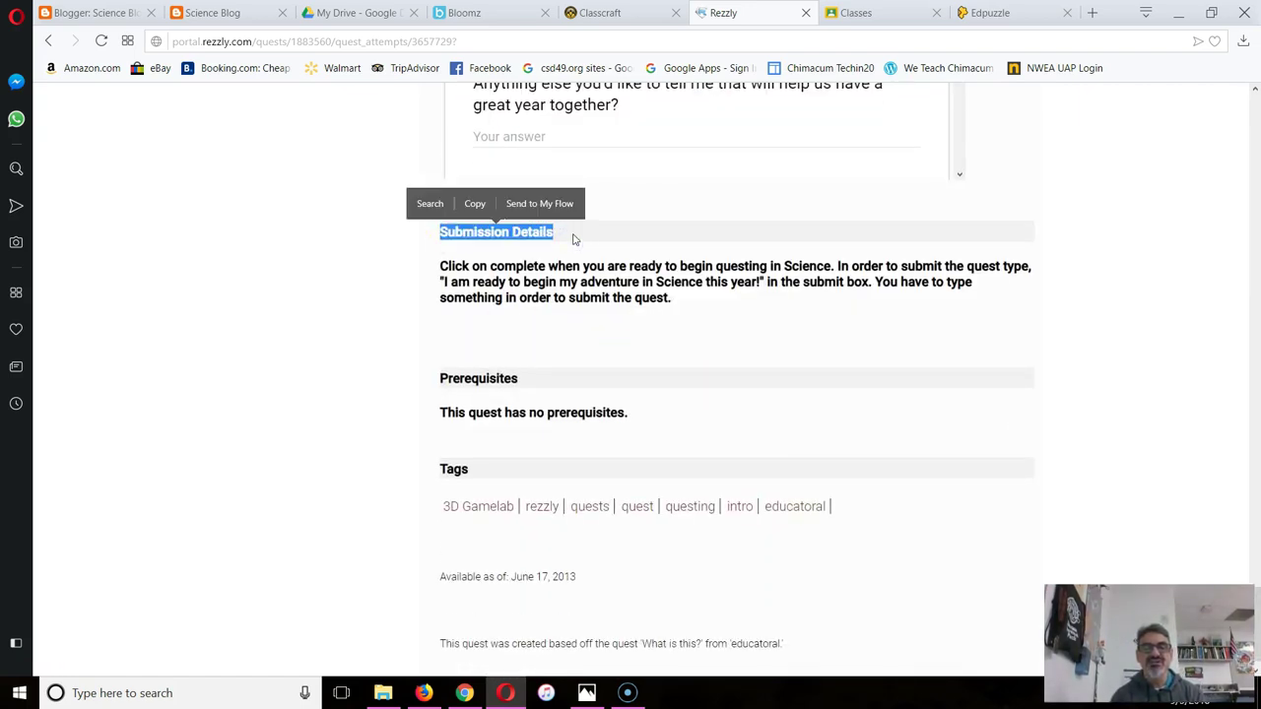
left_click(573, 236)
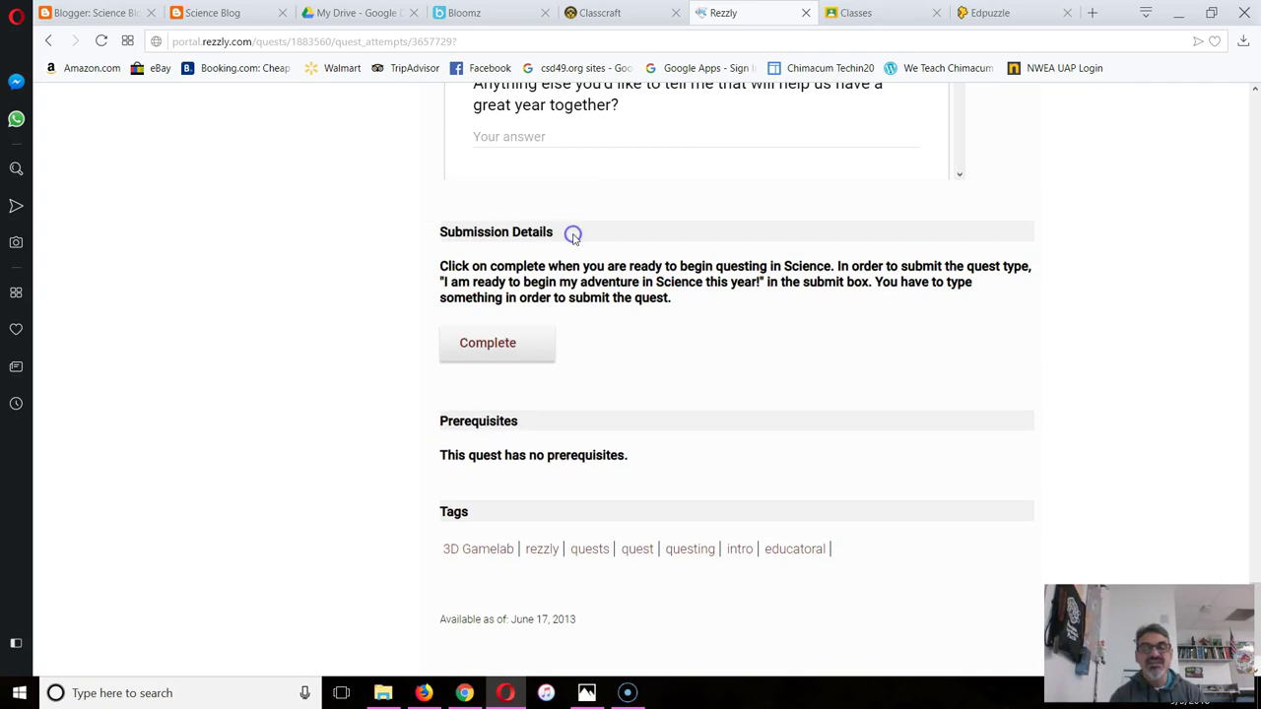
left_click(486, 347)
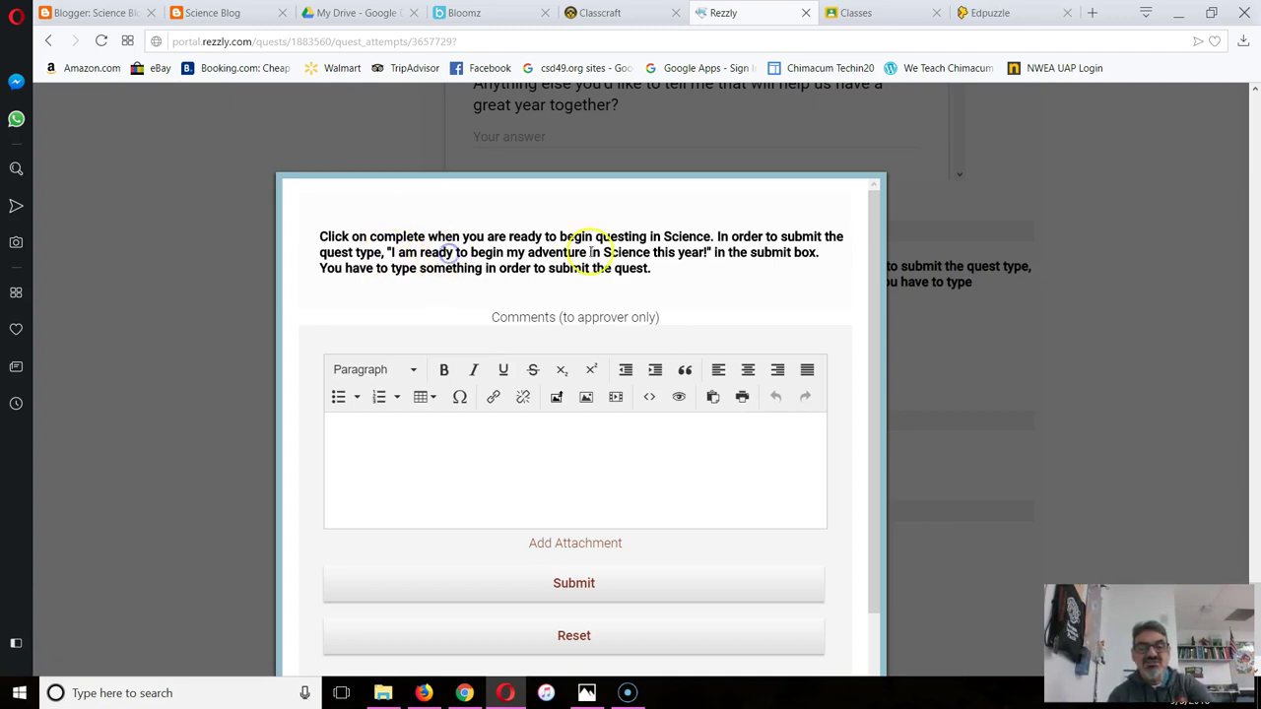
Step: Submit the comment 'I am ready to begin my adventure in Science this year!' for approval
left_click(480, 449)
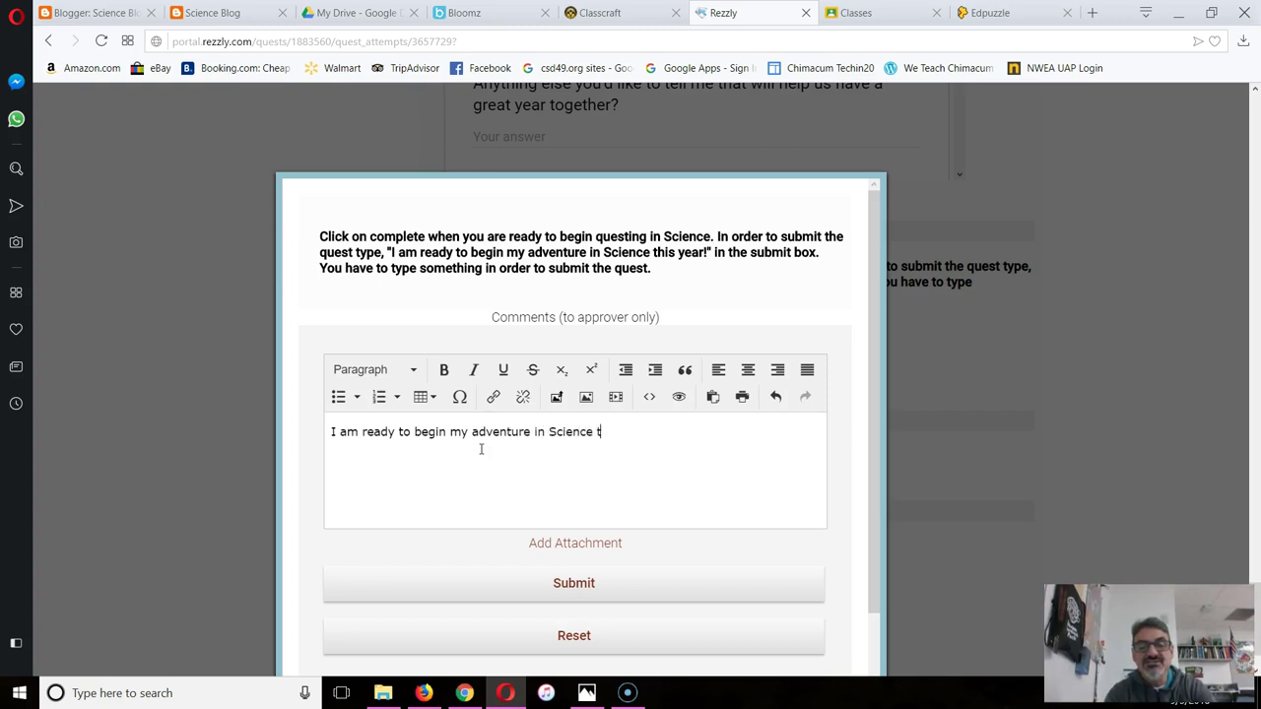
type("ear!")
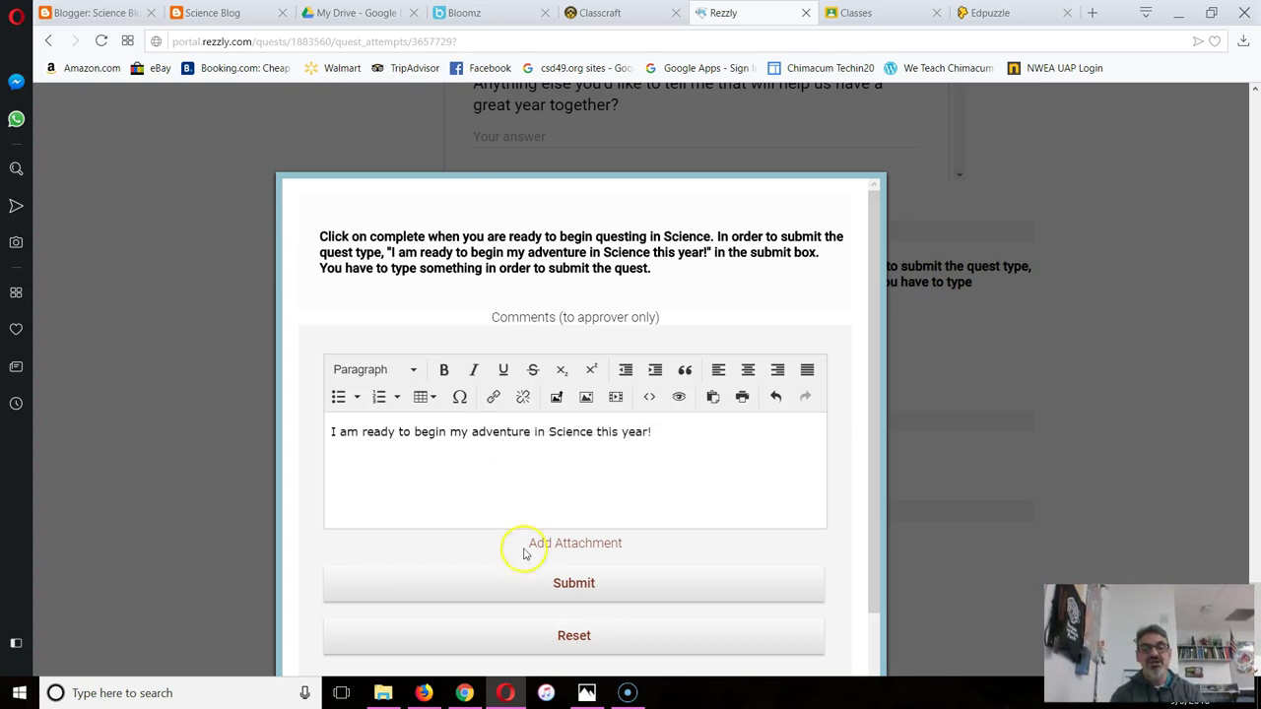
left_click(538, 582)
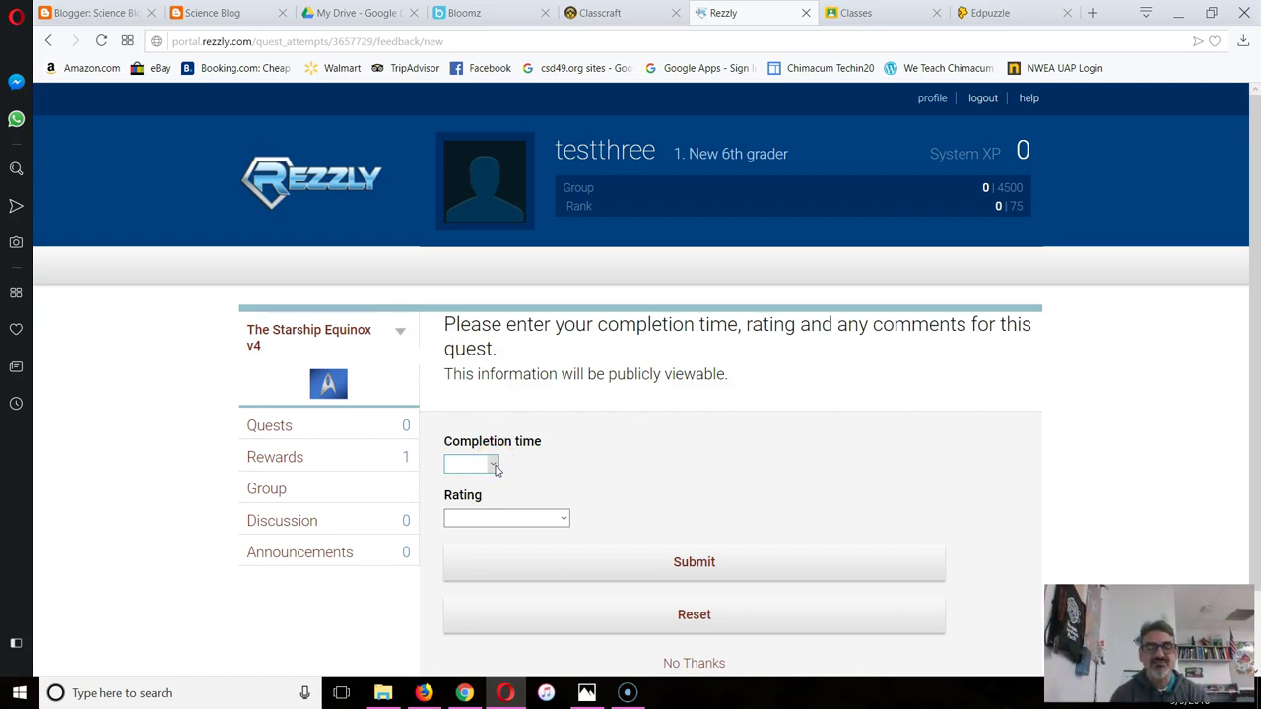
Step: Submit quest feedback with a 5m completion time and a 5 Stars rating
left_click(496, 467)
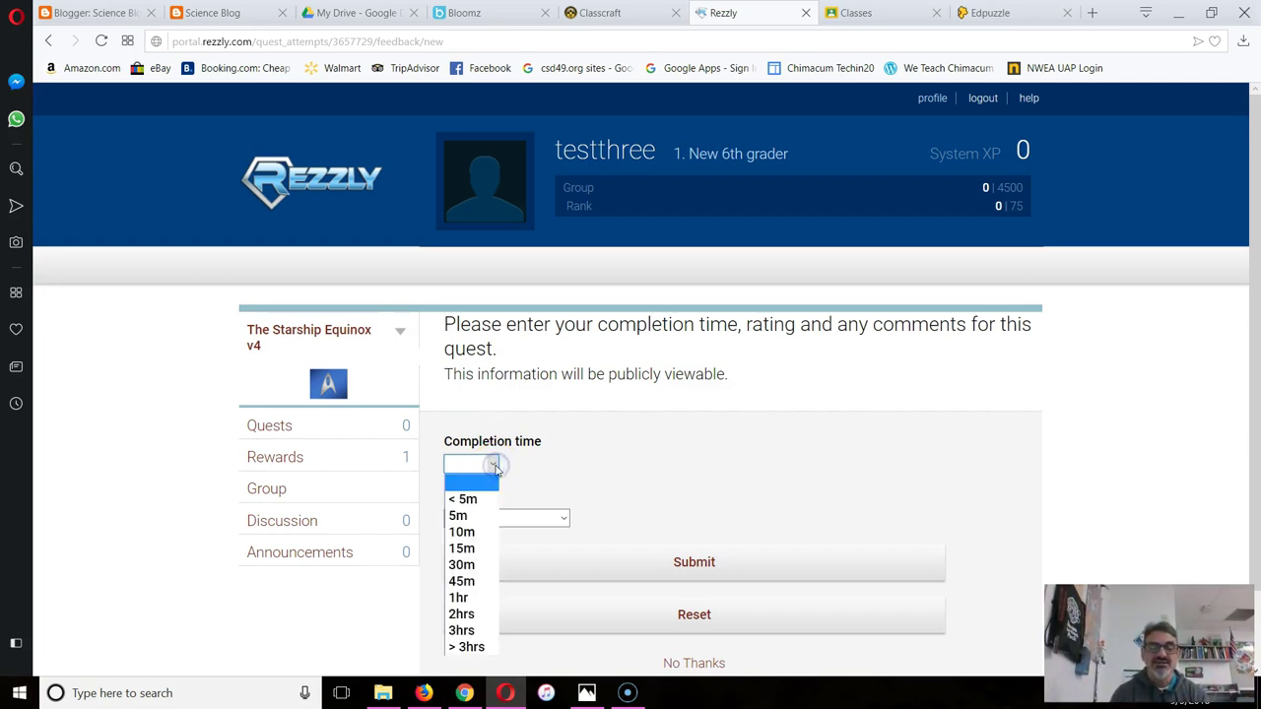
left_click(459, 515)
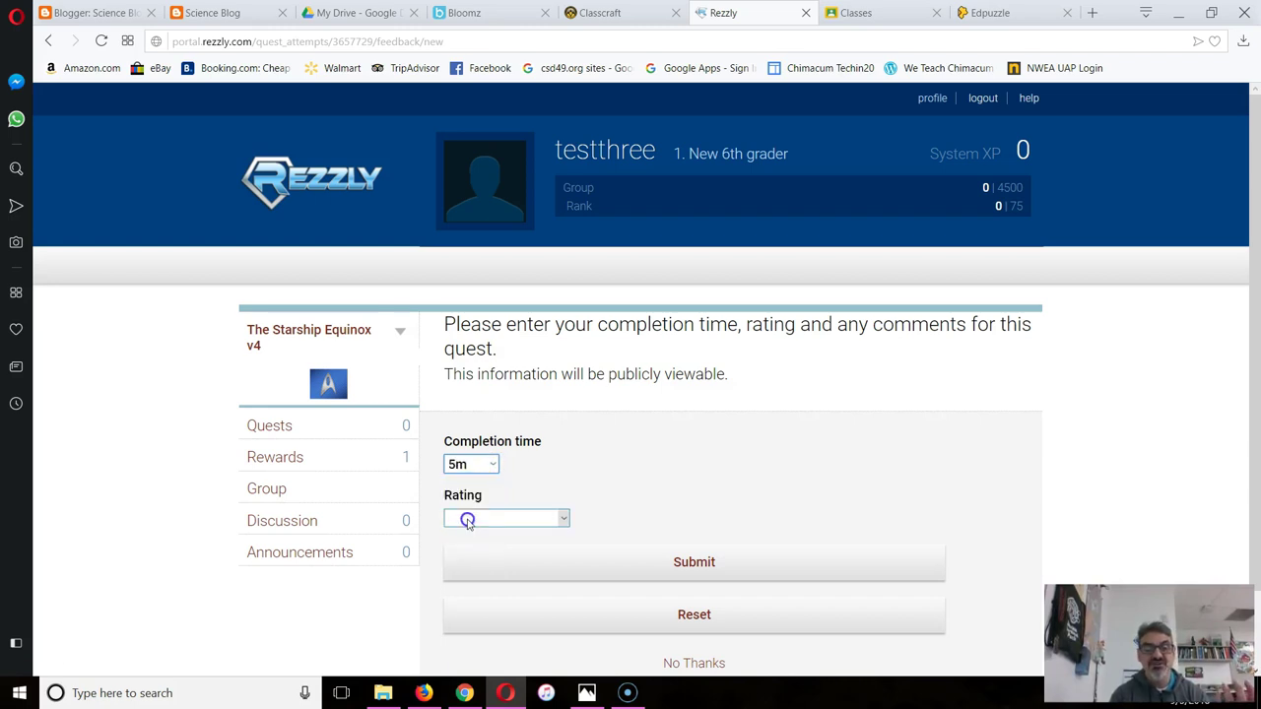
left_click(564, 517)
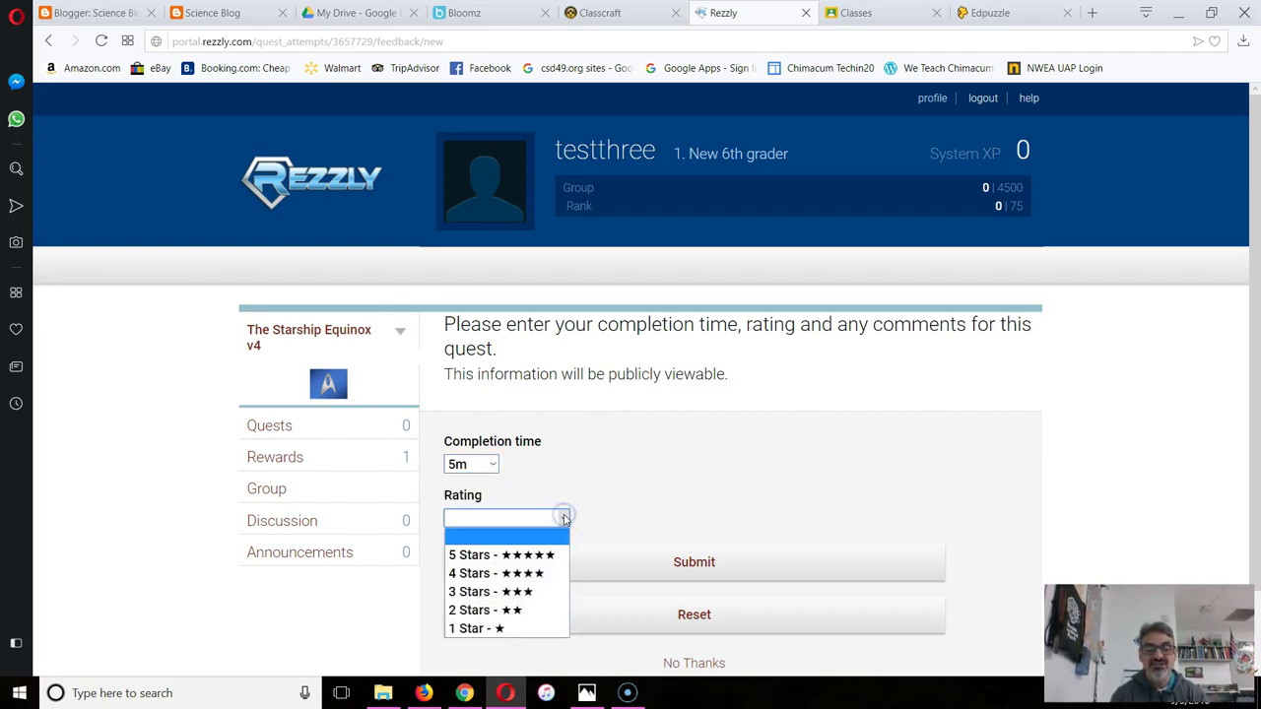
left_click(540, 557)
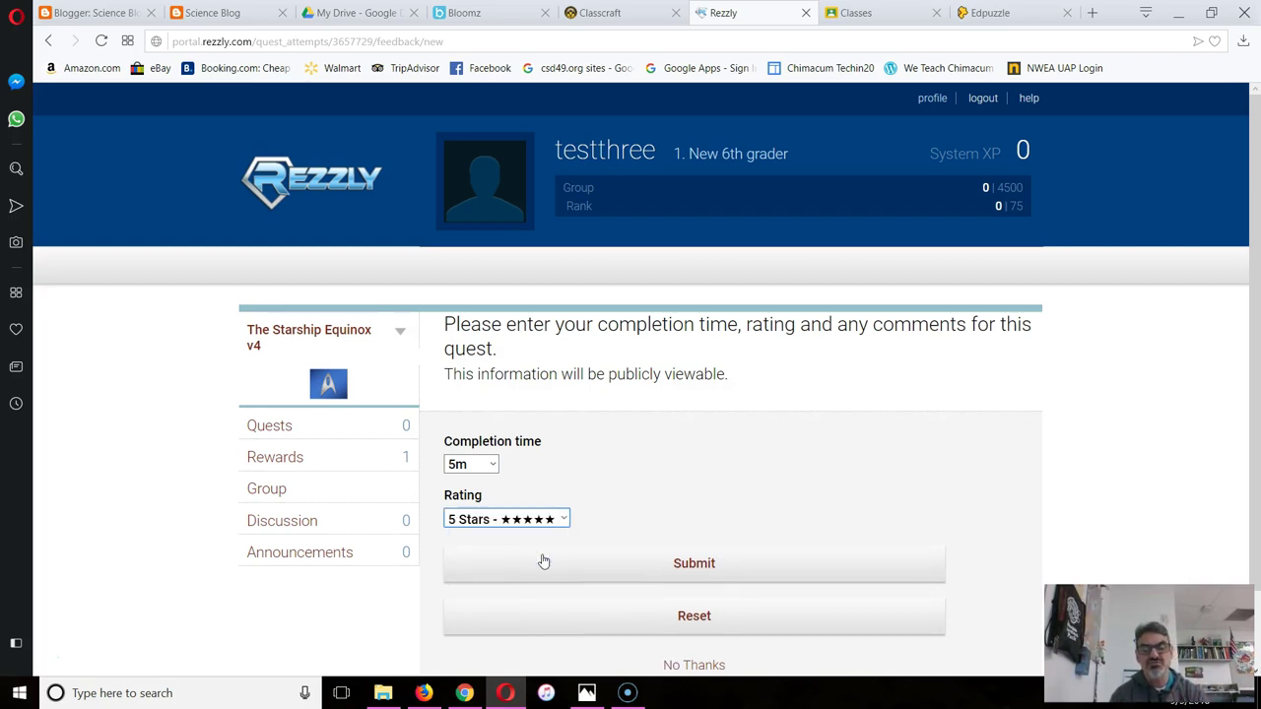
left_click(693, 563)
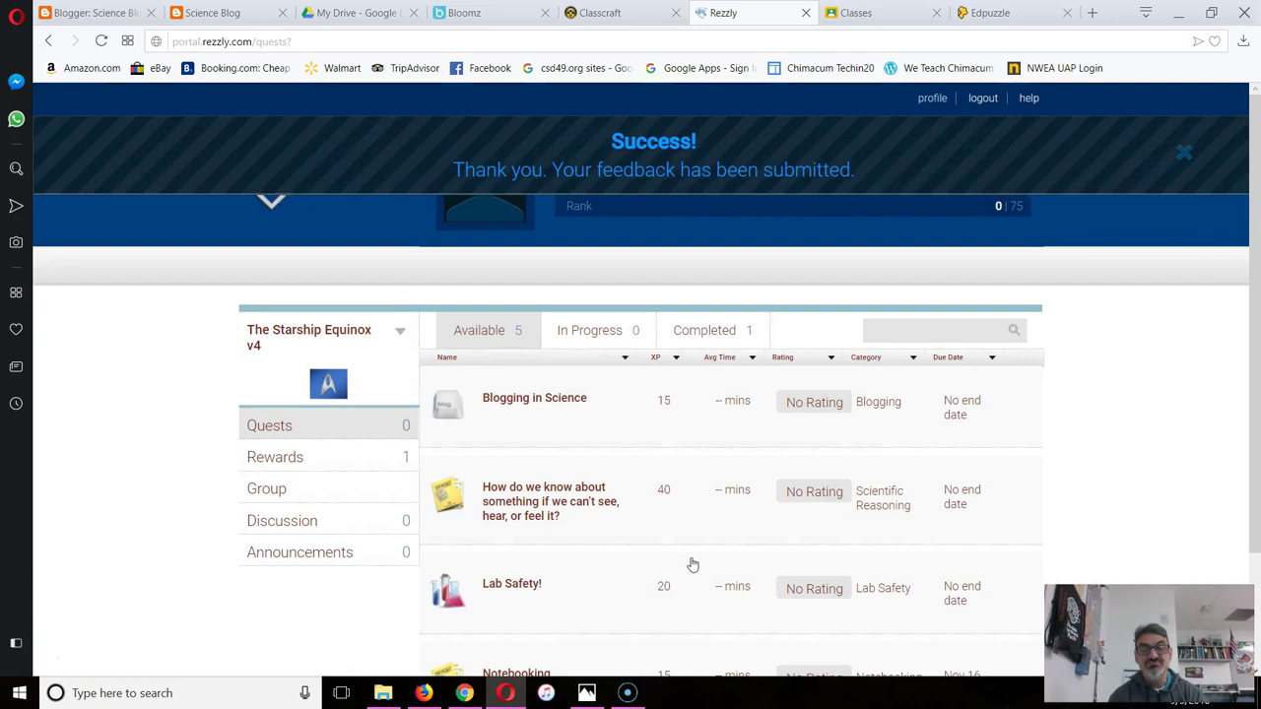
Step: Scroll the Available quests and expand the 40-XP 'How do we know…' quest row
scroll(692, 564, "down", 1)
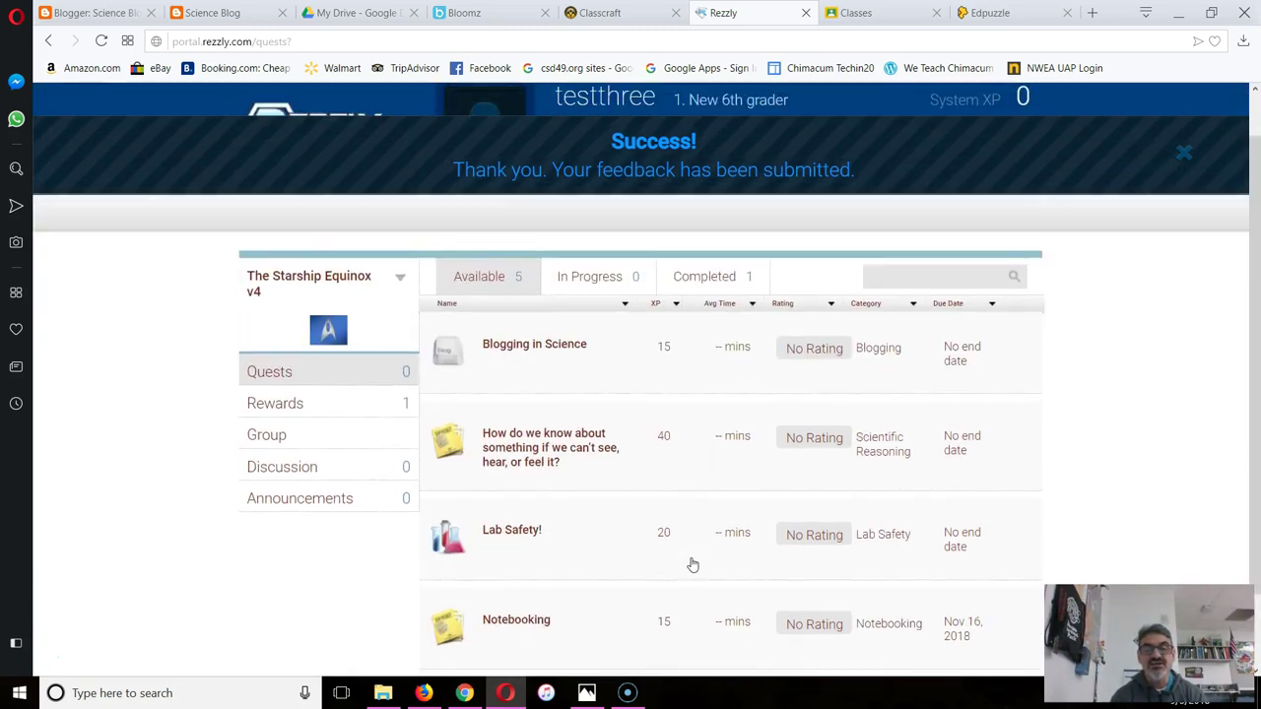
left_click(754, 294)
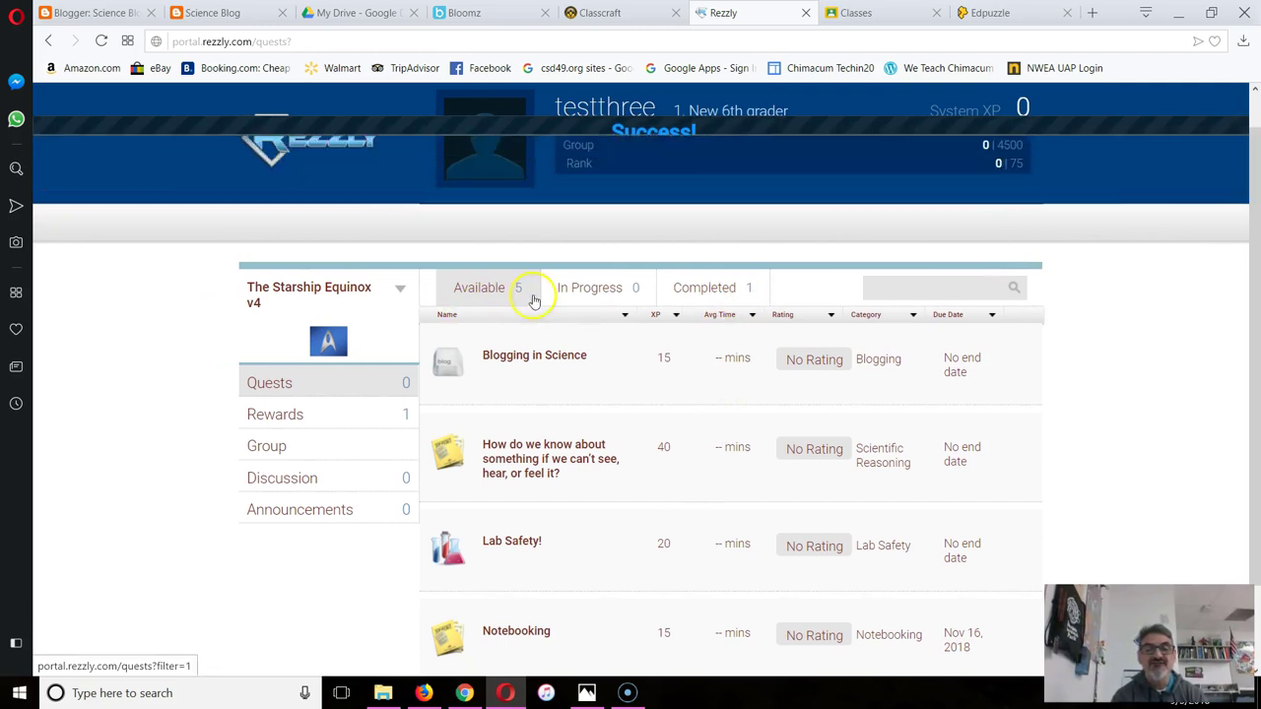
scroll(591, 424, "down", 2)
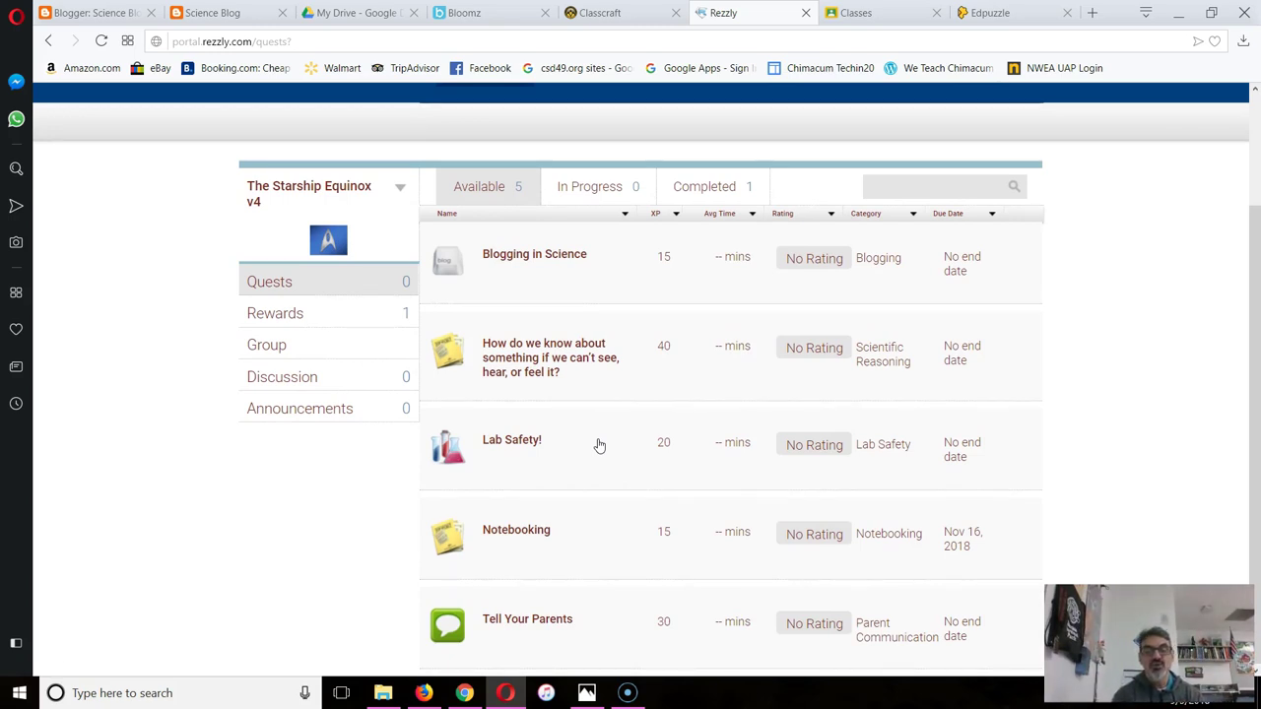
left_click(511, 360)
left_click(512, 360)
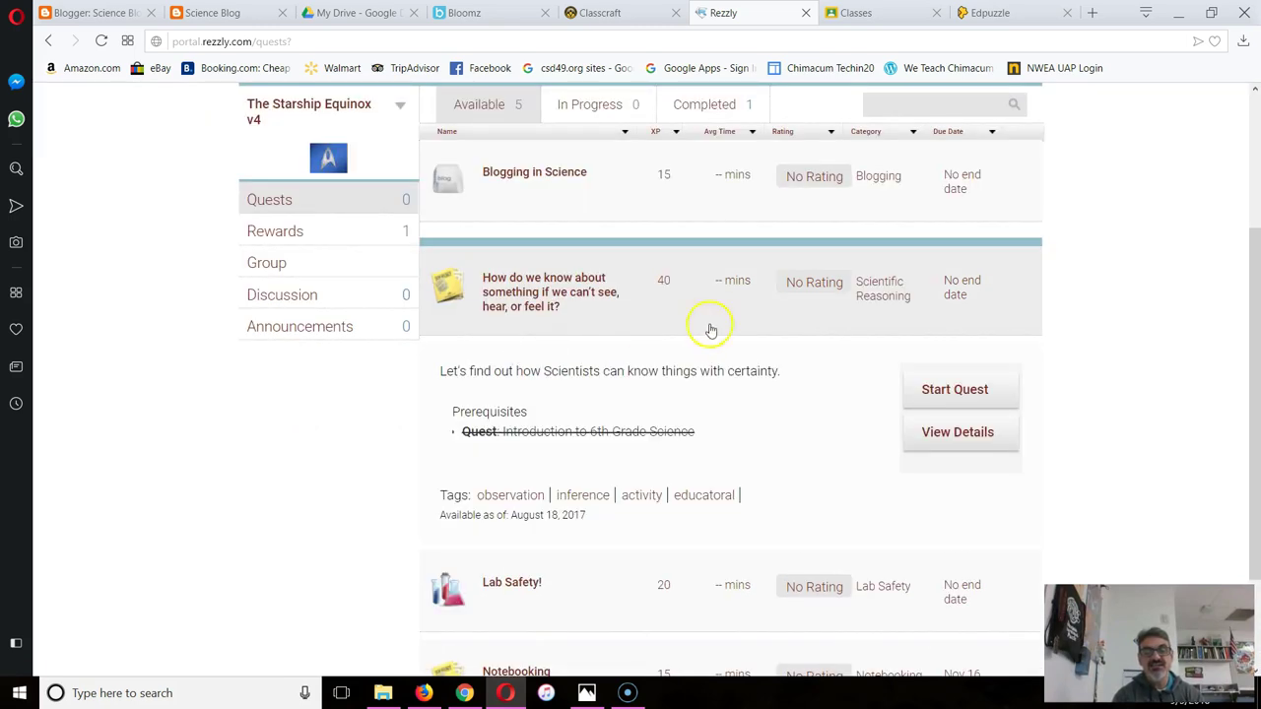
Step: Start the 'How do we know…' quest and read its Google Classroom sign-up and submission instructions
left_click(928, 387)
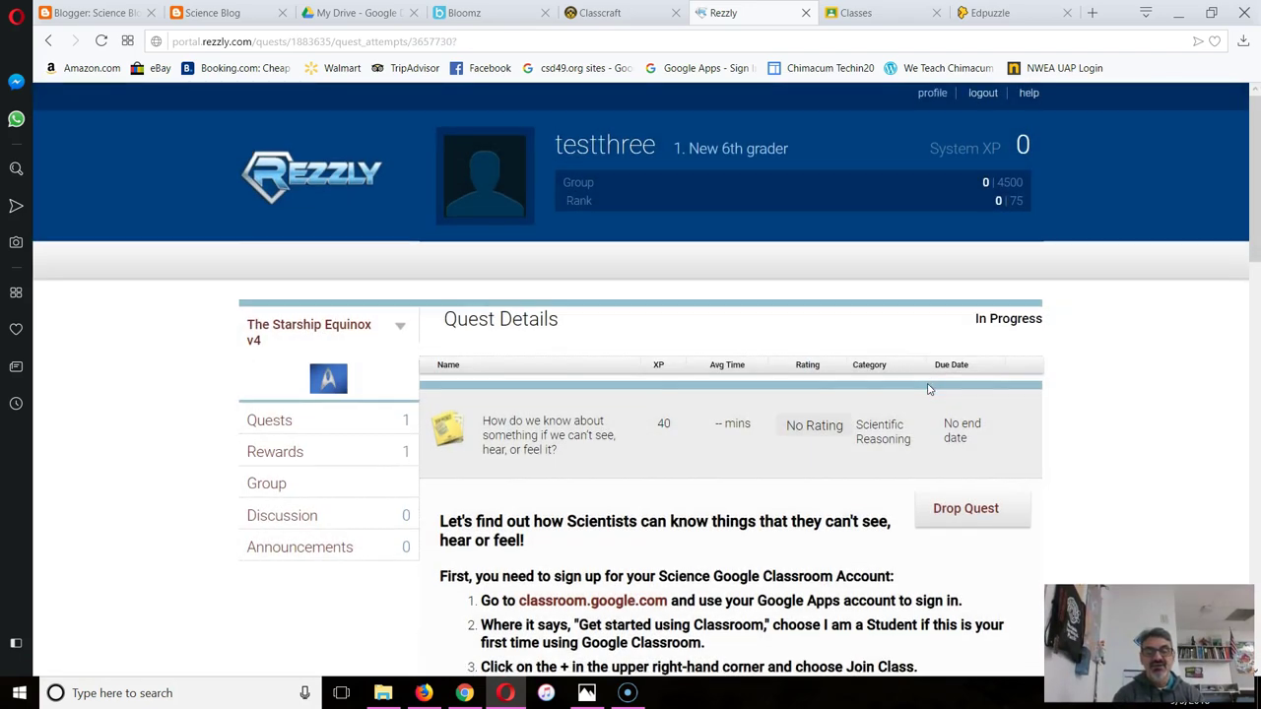
scroll(929, 389, "down", 3)
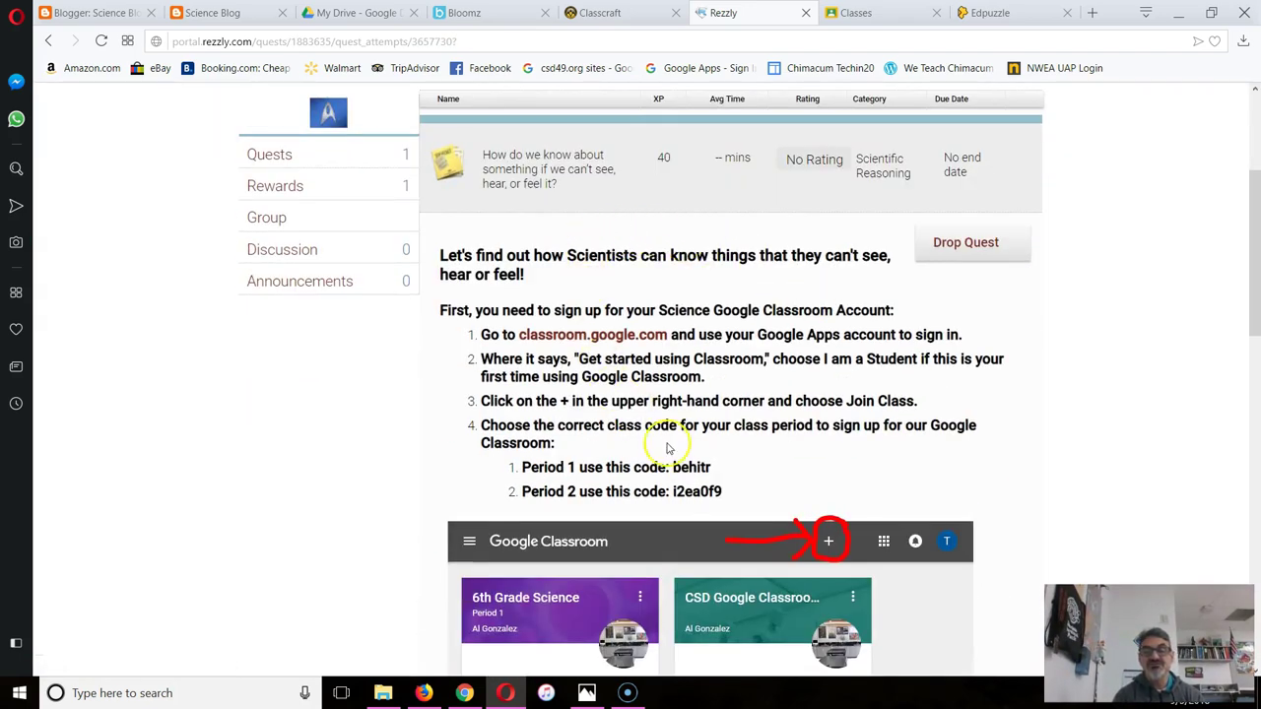
scroll(672, 452, "down", 1)
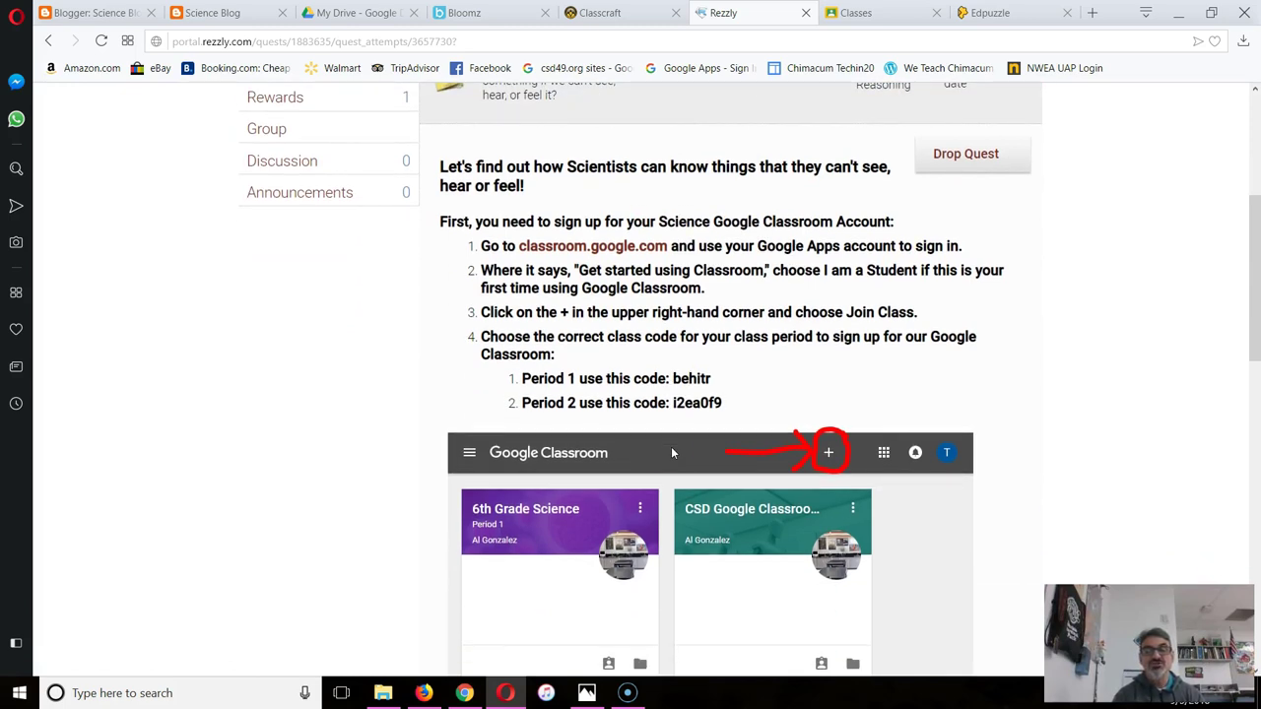
scroll(663, 446, "down", 4)
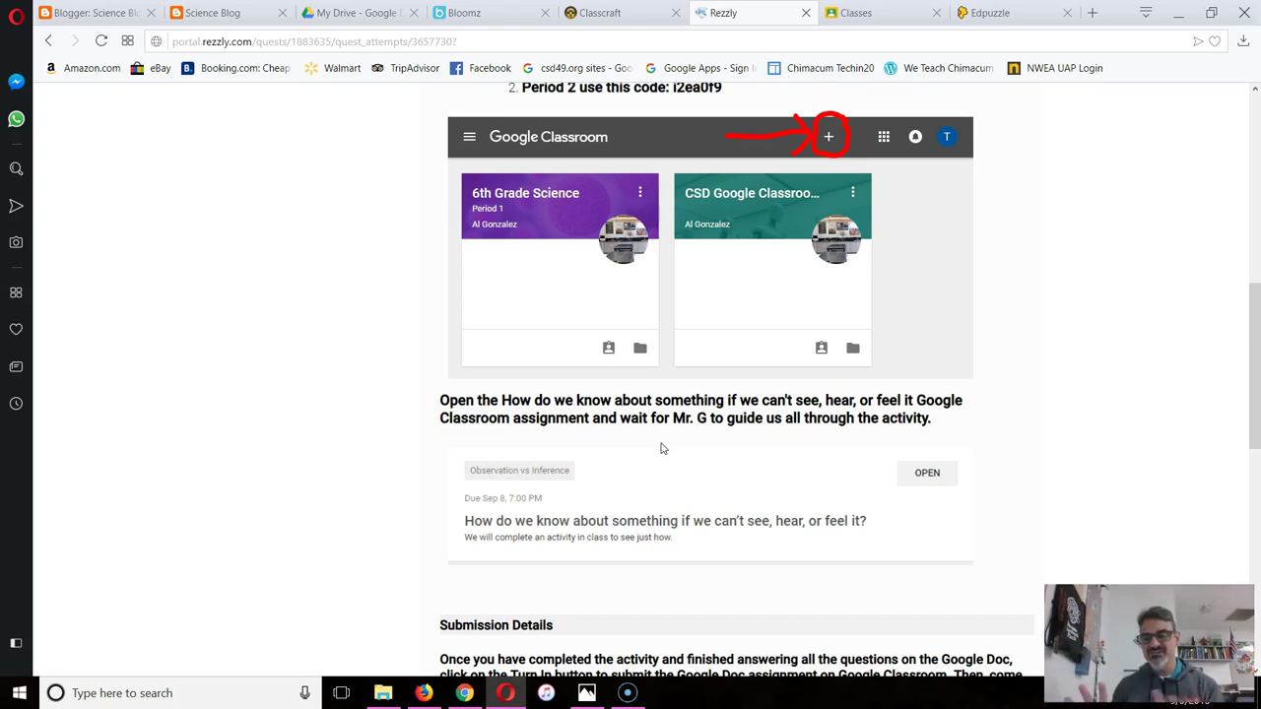
scroll(661, 448, "down", 3)
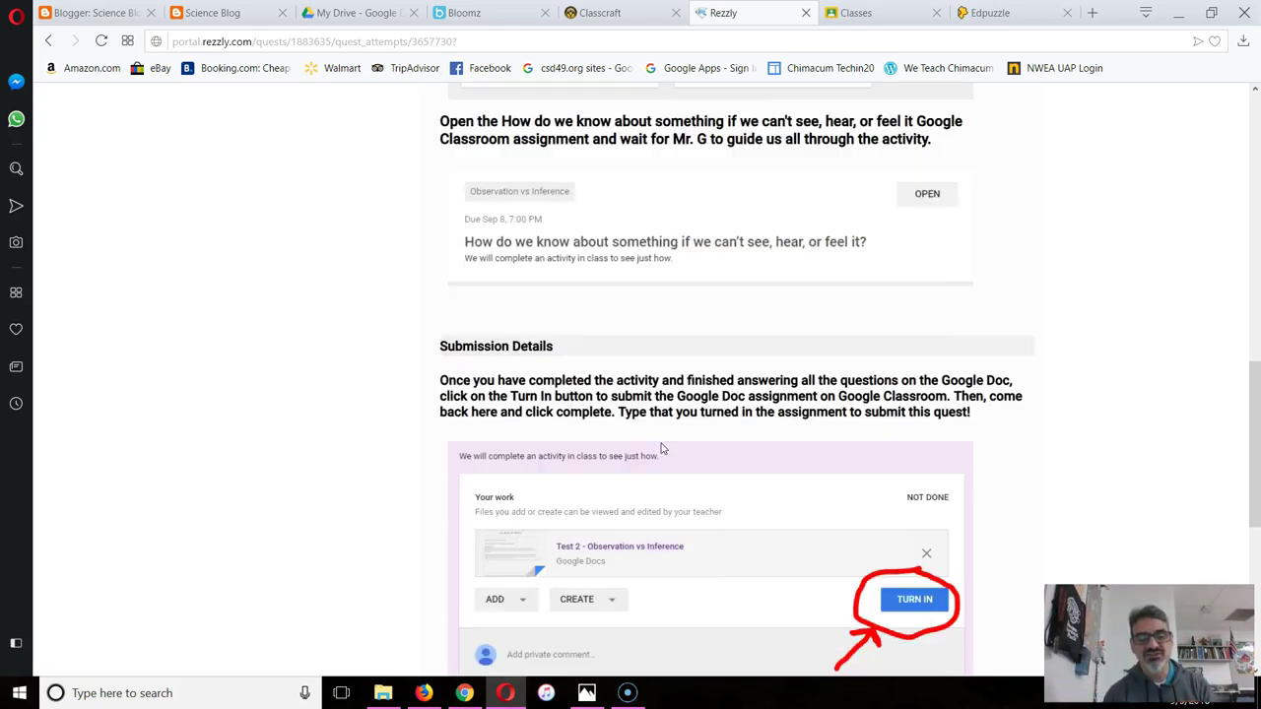
right_click(661, 448)
left_click(1148, 433)
scroll(1148, 434, "down", 3)
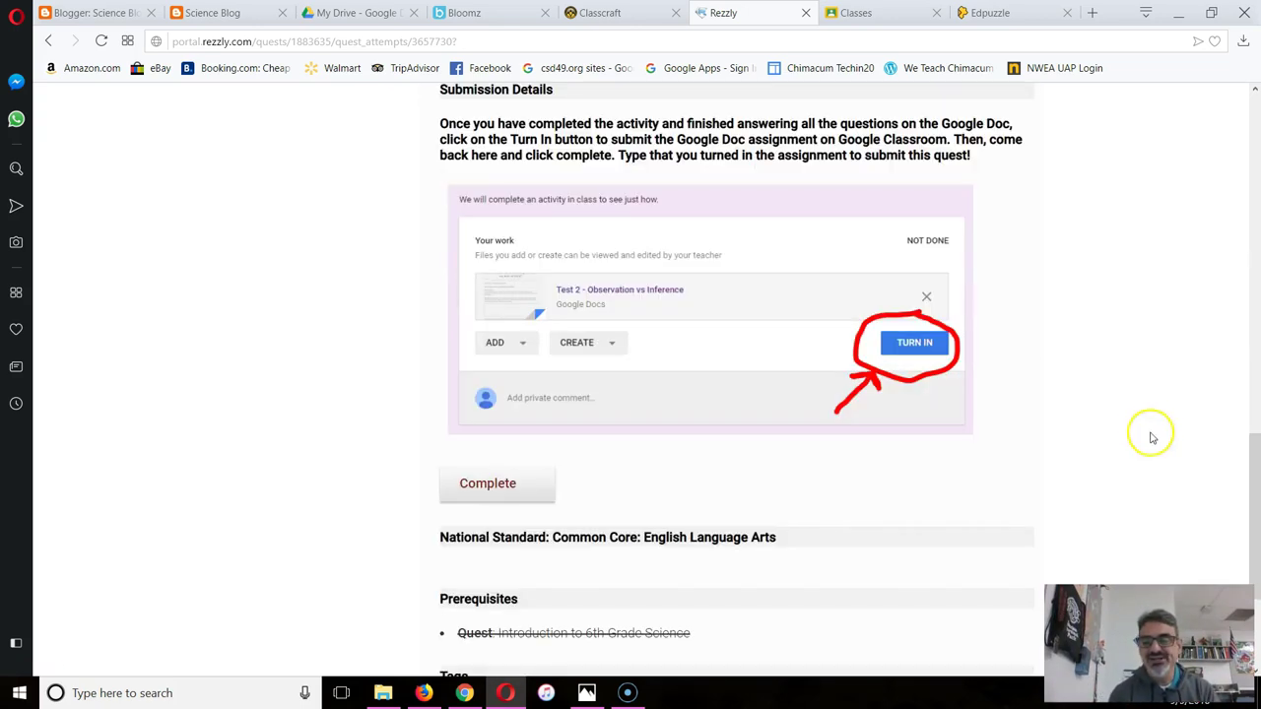
scroll(965, 318, "up", 4)
scroll(965, 317, "up", 6)
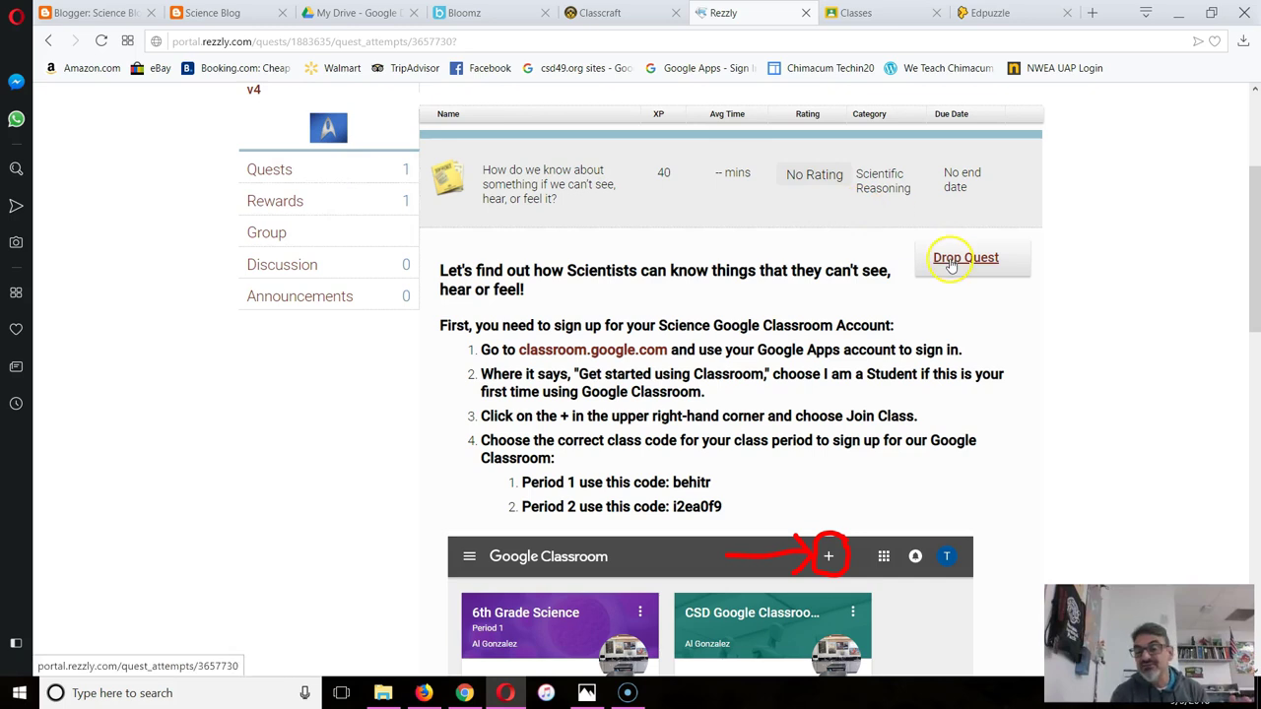
Step: Return to the Available quests list and expand the 30-XP Tell Your Parents quest
left_click(260, 172)
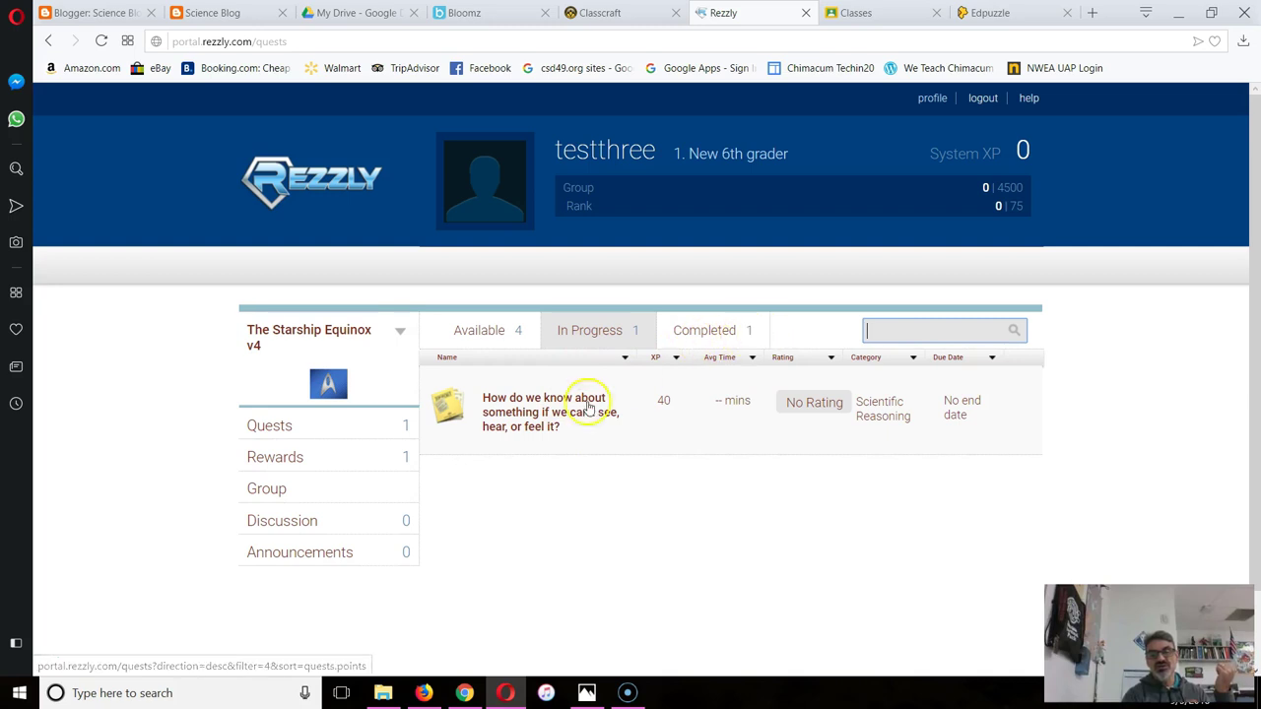
left_click(473, 334)
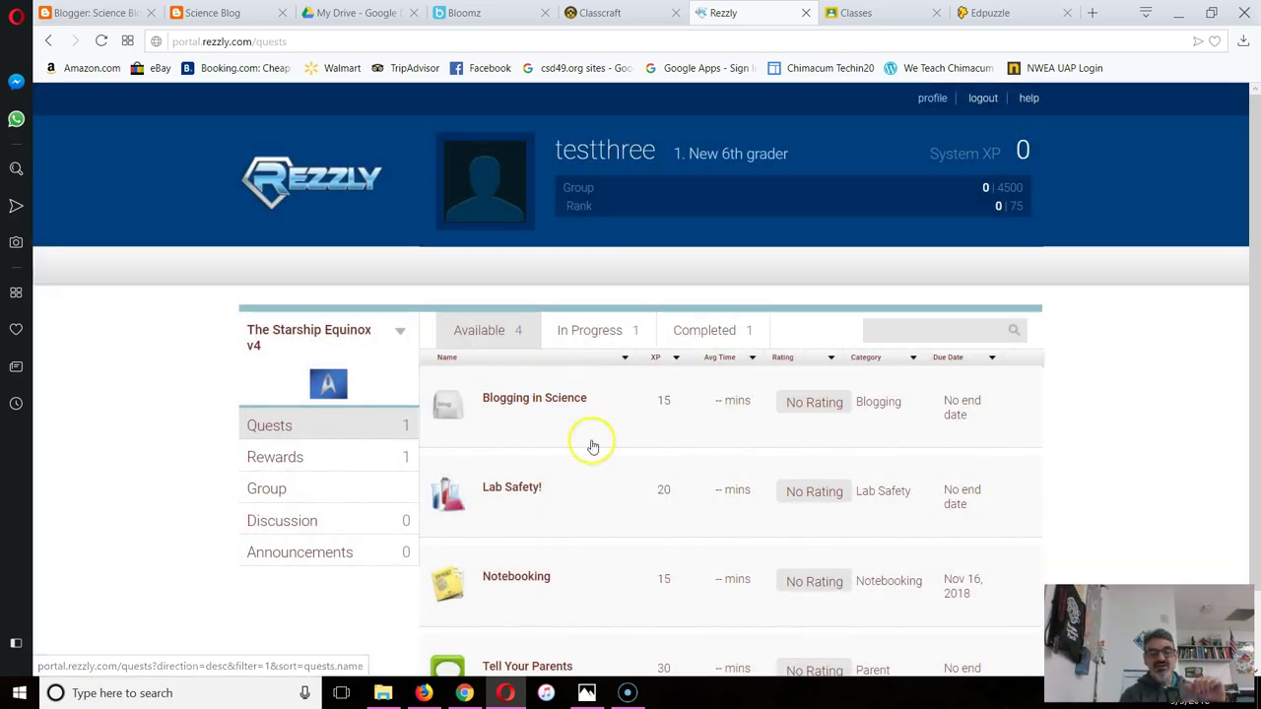
scroll(597, 467, "down", 2)
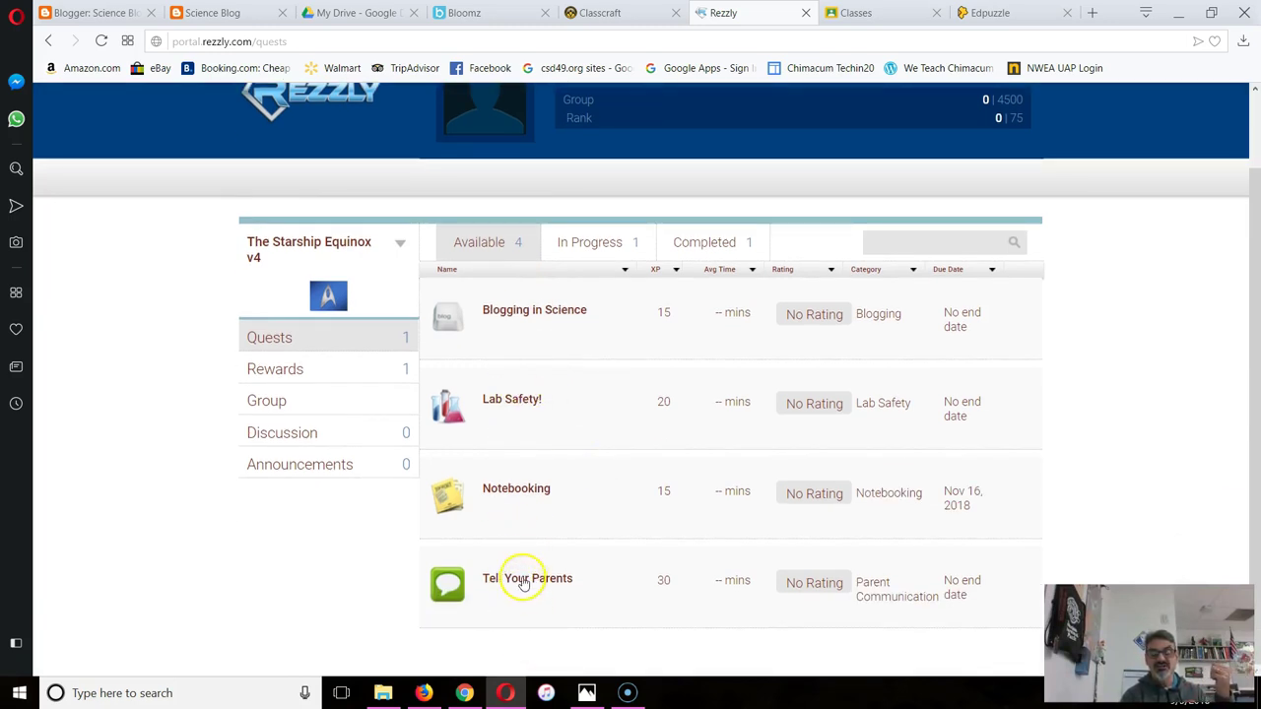
left_click(523, 586)
scroll(663, 553, "down", 3)
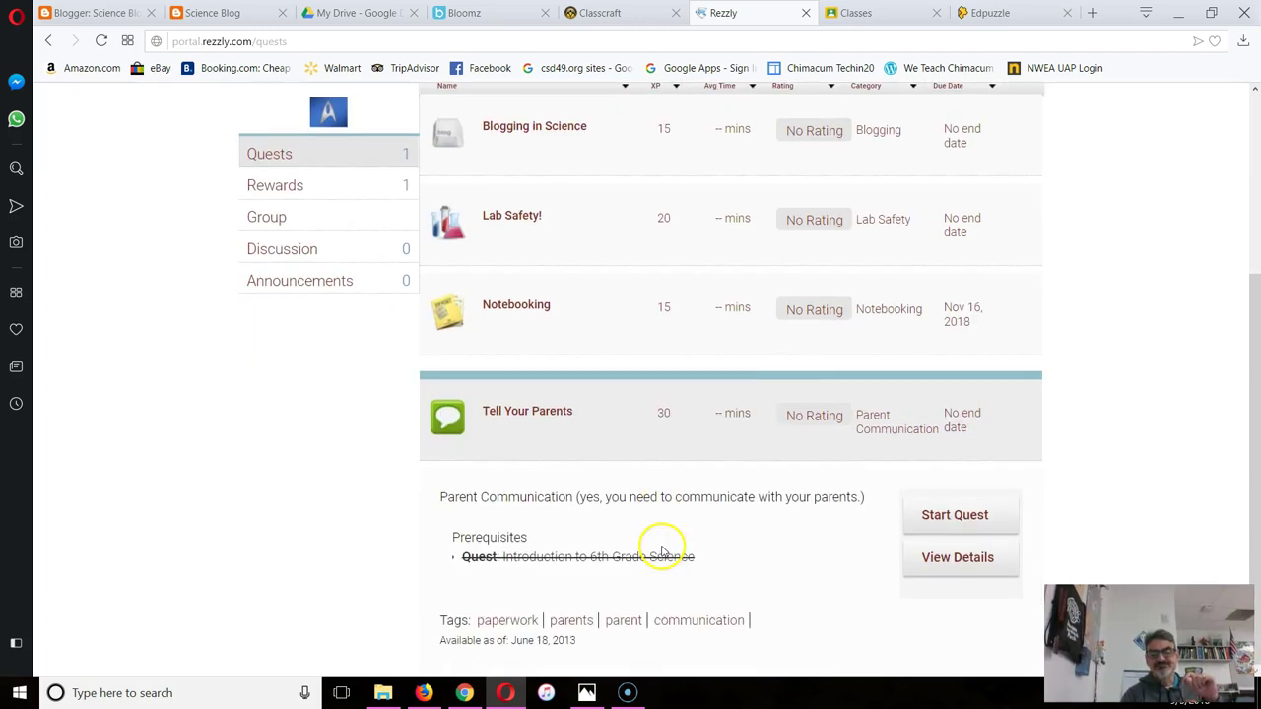
Step: Start the Tell Your Parents (Bloomz) quest and submit it with the comment 'My parents signed up.'
left_click(927, 524)
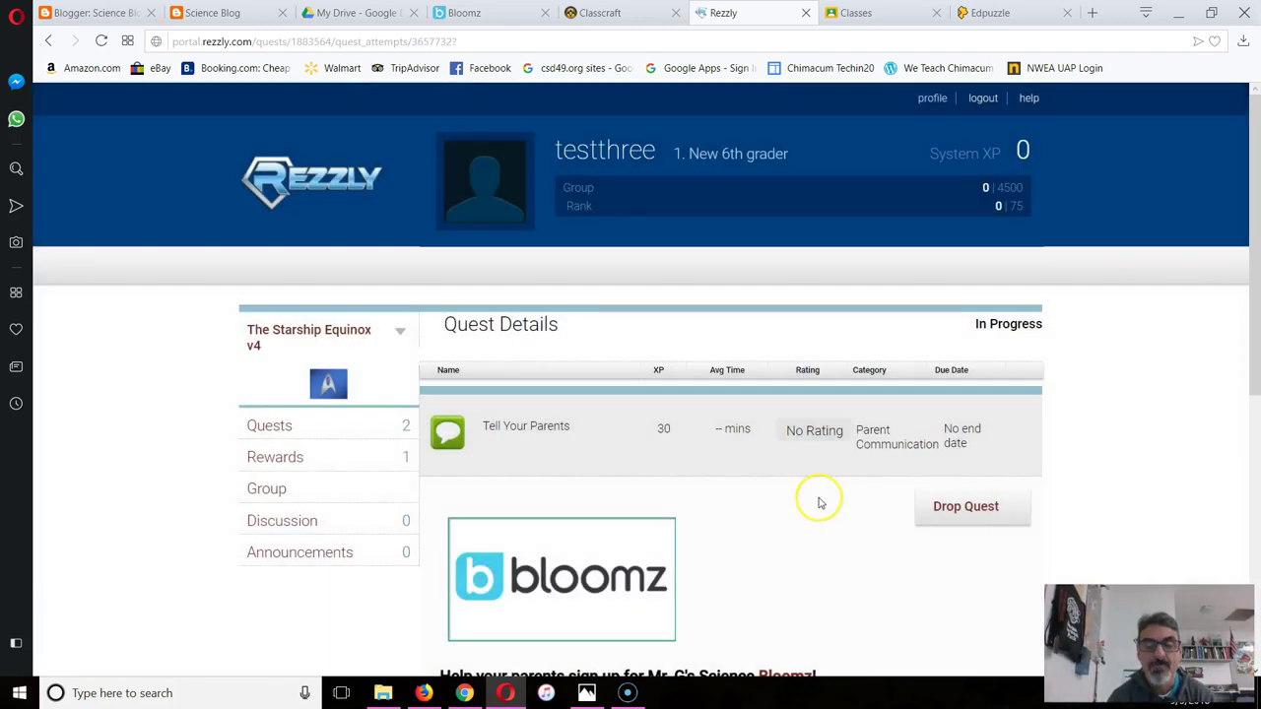
scroll(817, 503, "down", 4)
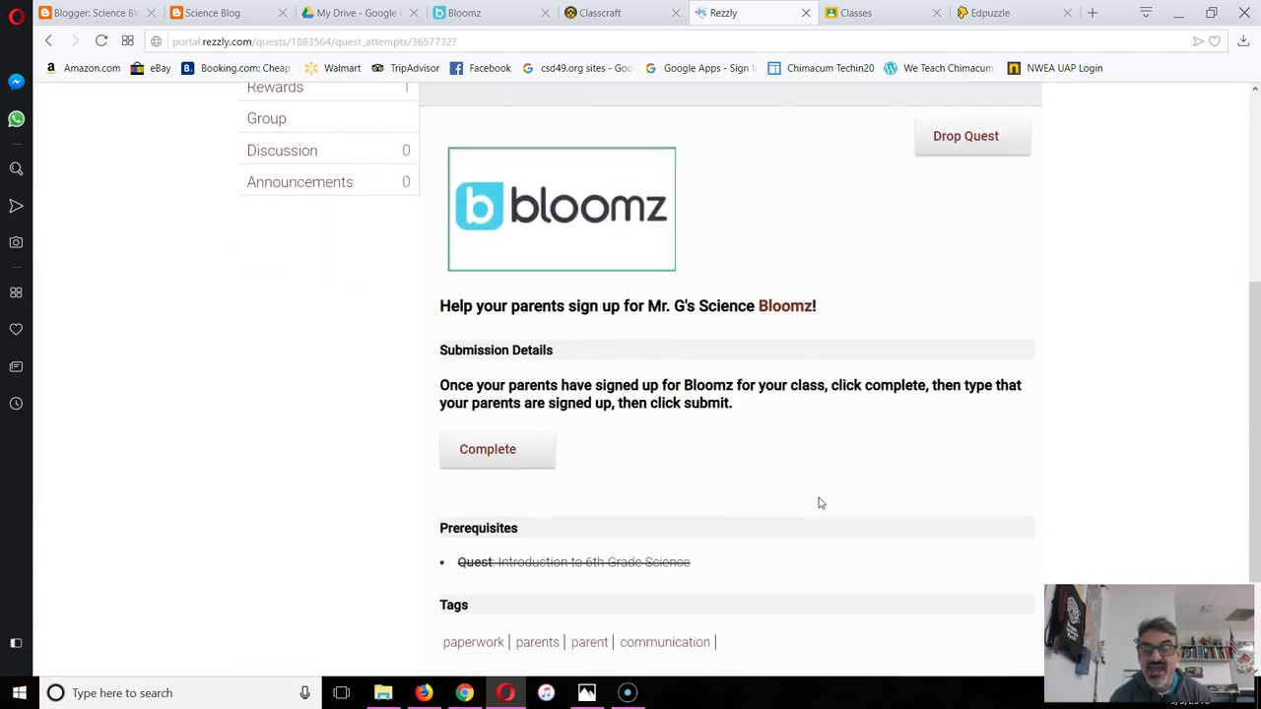
left_click(504, 453)
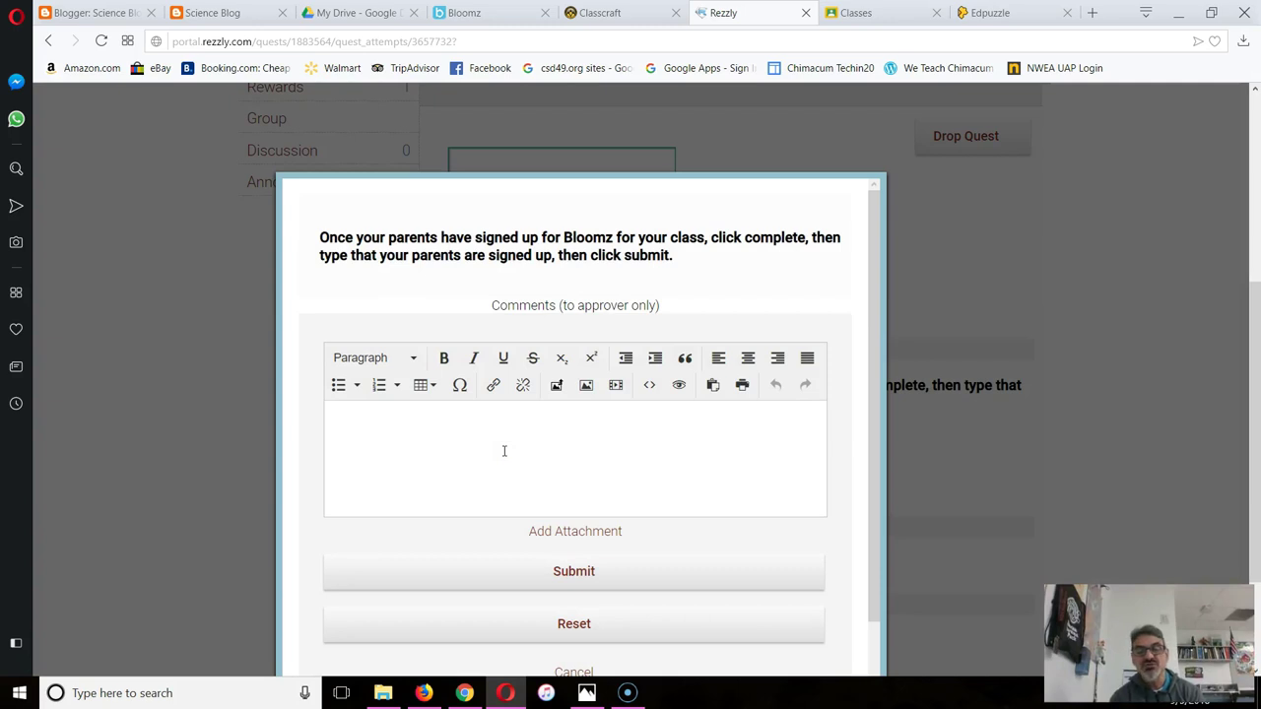
left_click(498, 459)
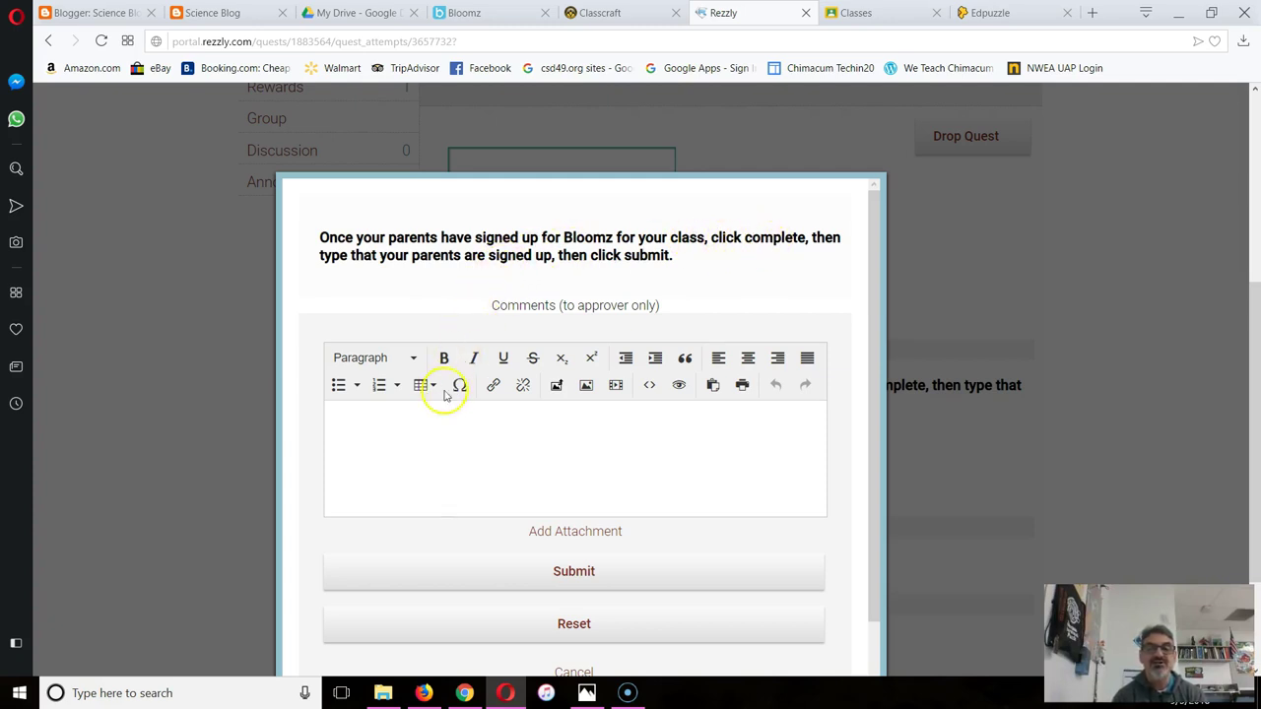
left_click(431, 424)
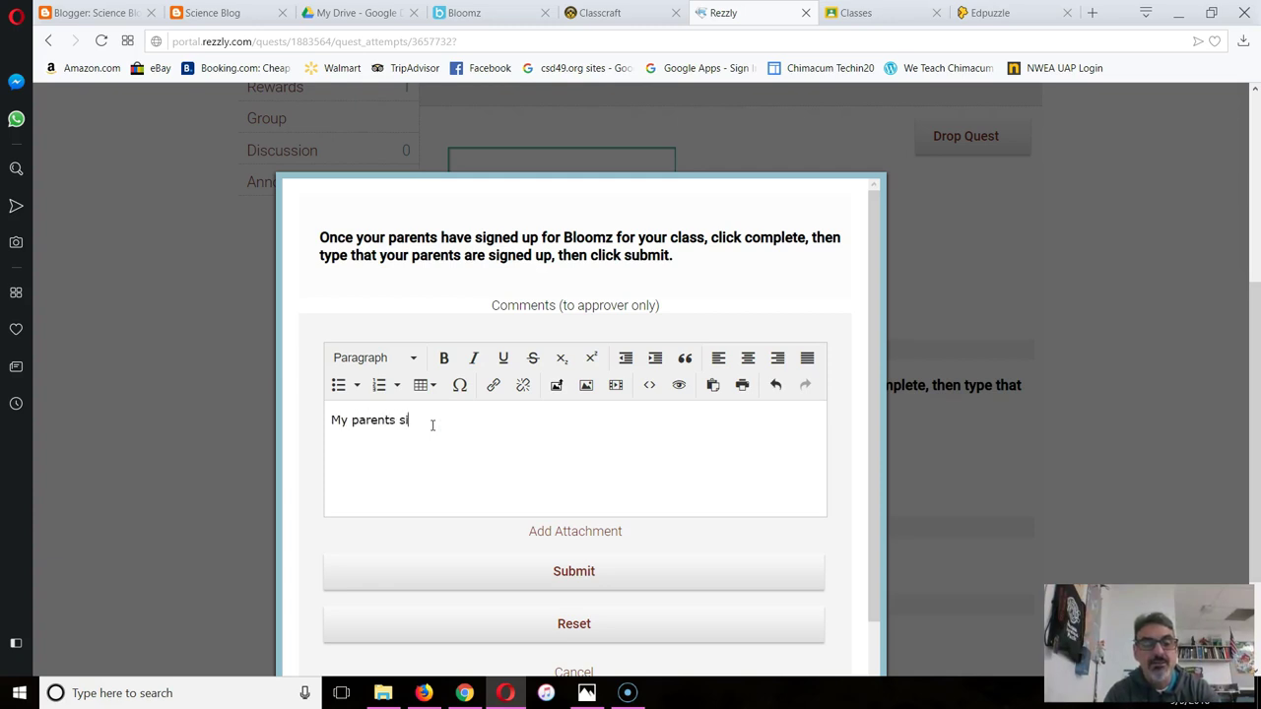
left_click(580, 572)
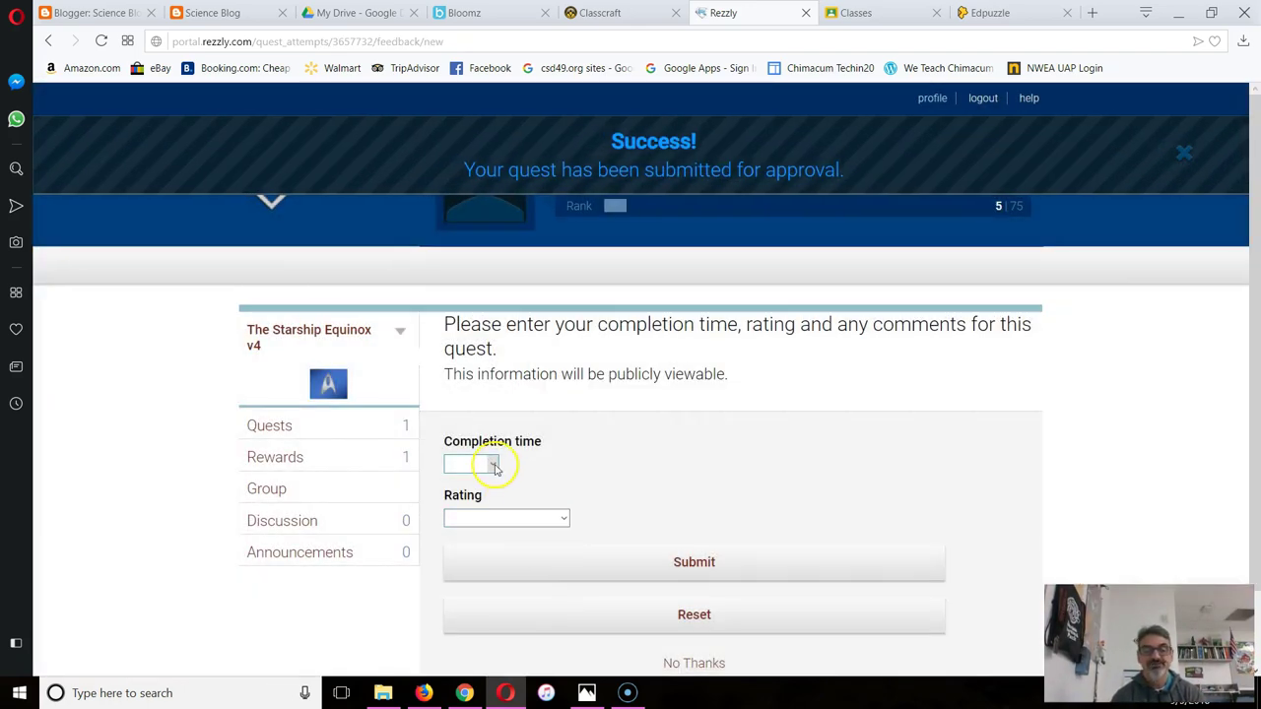
Step: Submit quest feedback with '< 5m' completion time and a '5 Stars' rating
left_click(495, 468)
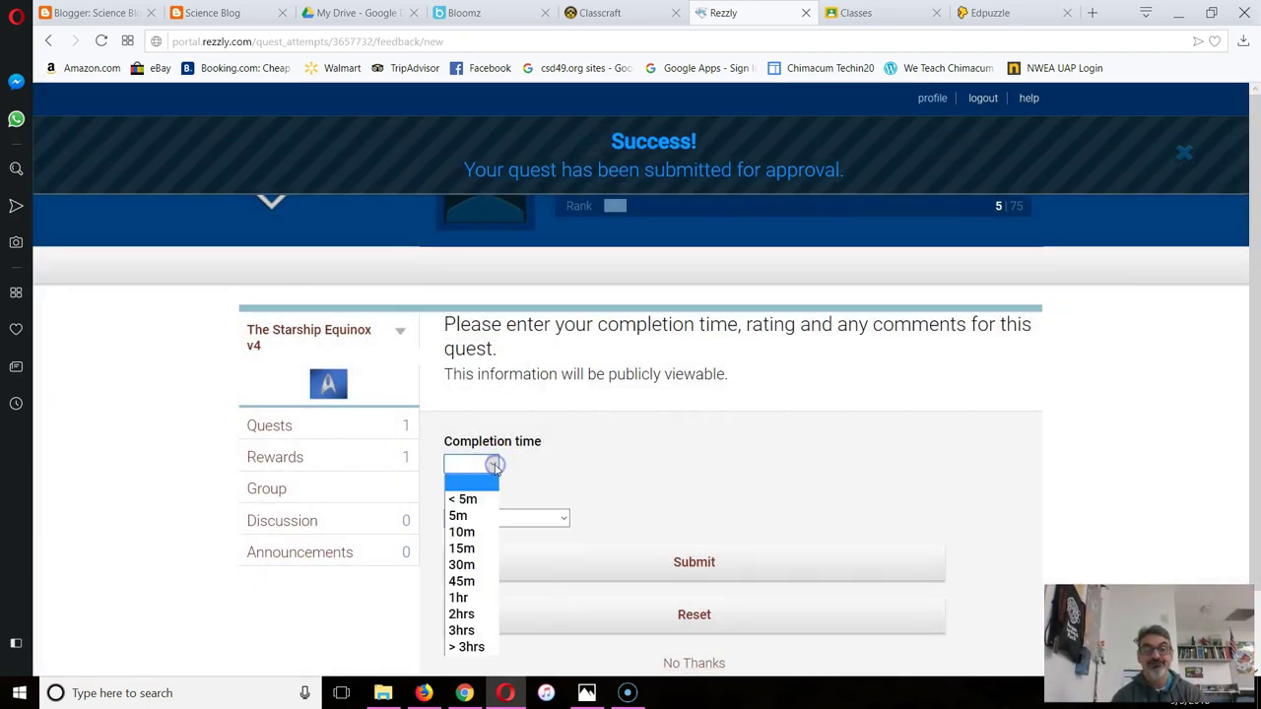
left_click(481, 496)
left_click(566, 519)
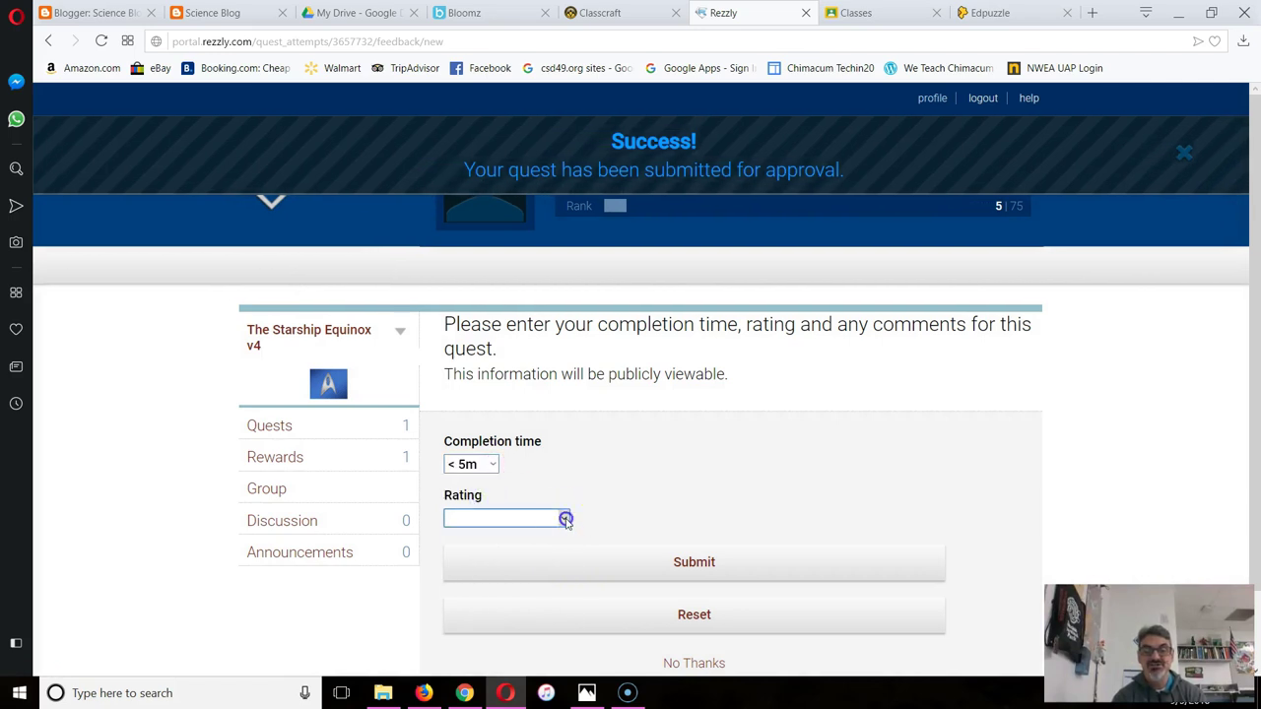
left_click(547, 554)
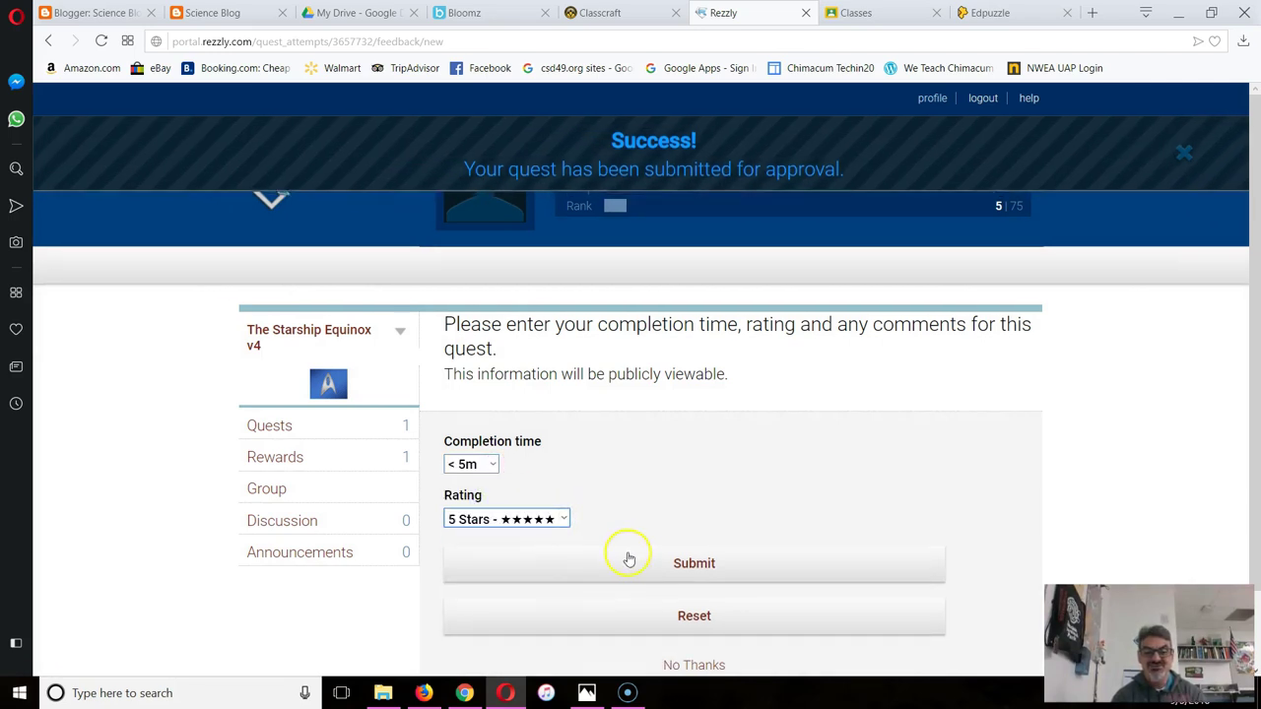
left_click(664, 570)
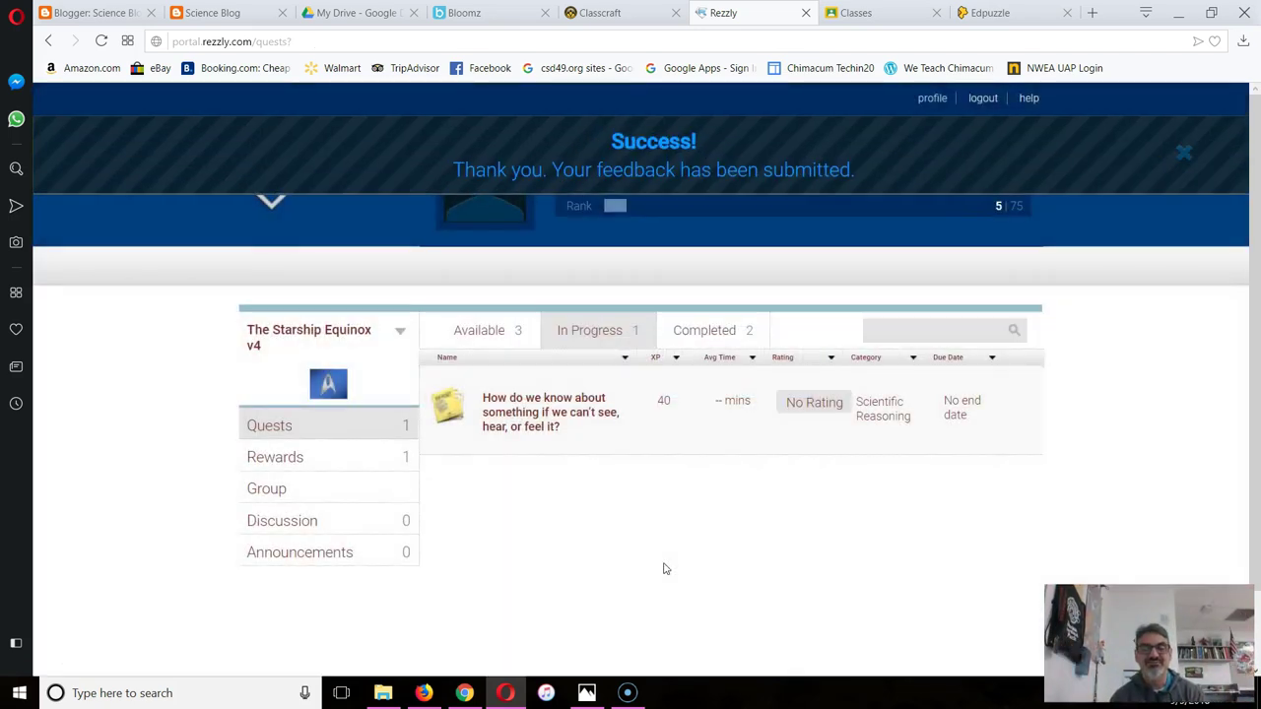
Step: On the Completed quests list, expand and then collapse the pending Tell Your Parents quest
left_click(705, 331)
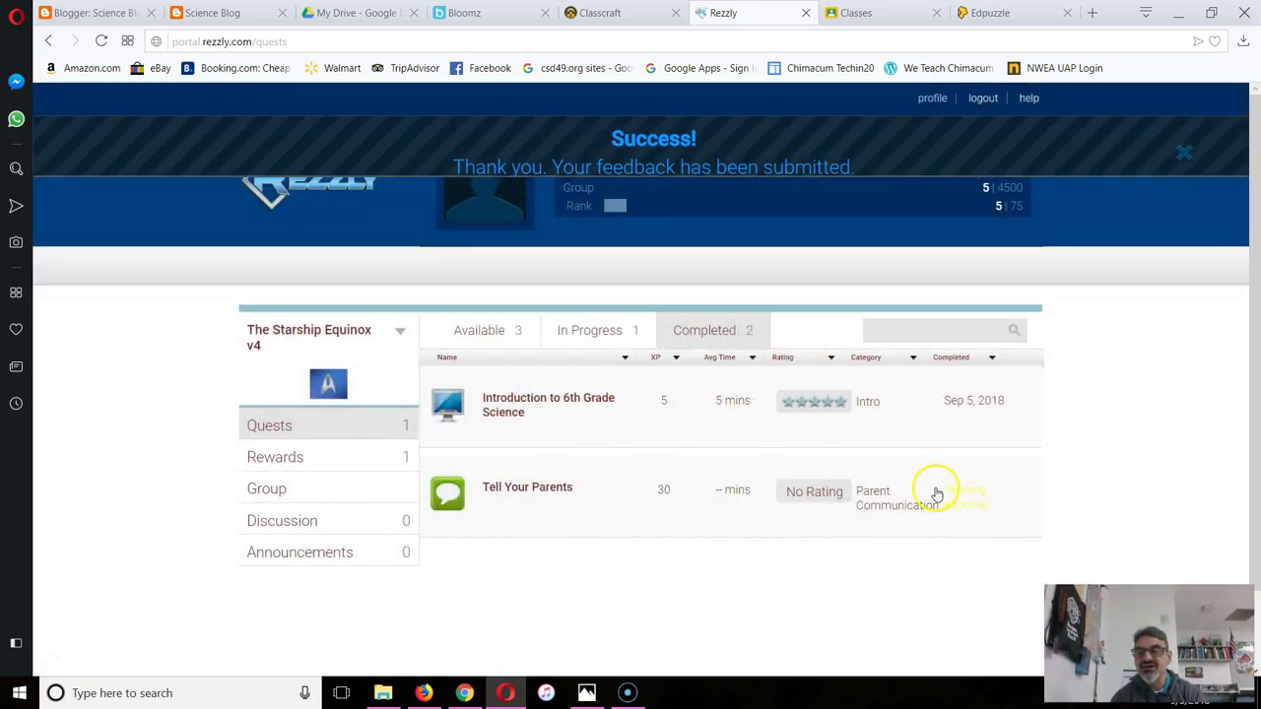
left_click_drag(936, 491, 1005, 524)
triple_click(989, 502)
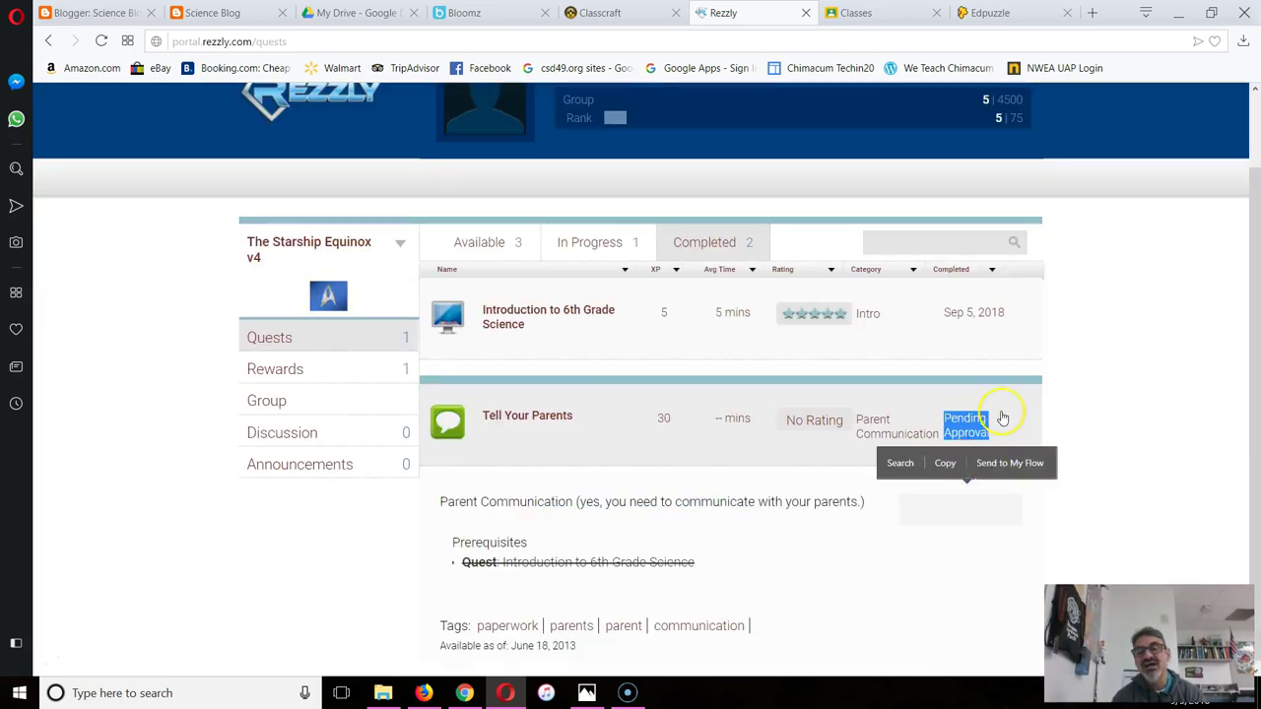
left_click(558, 417)
scroll(858, 340, "up", 1)
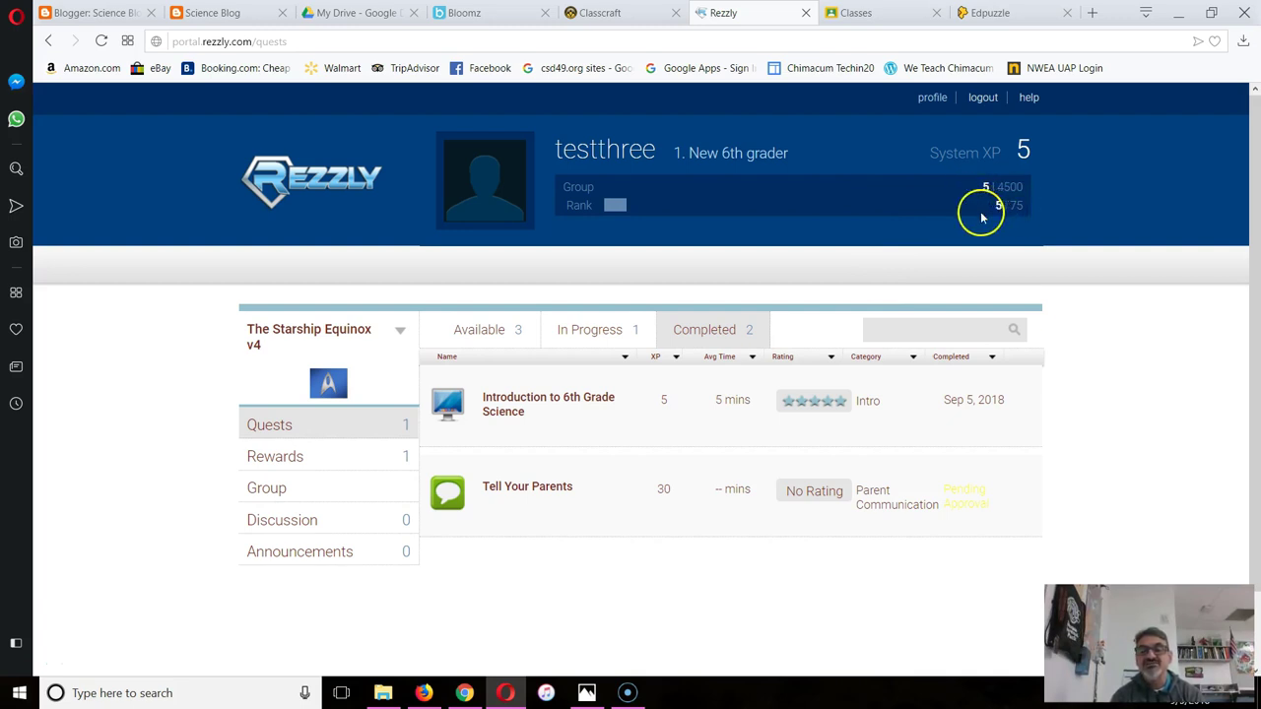
Step: View the rank names and points chart, then switch to the teacher's Rezzly tab in Chrome
left_click(724, 155)
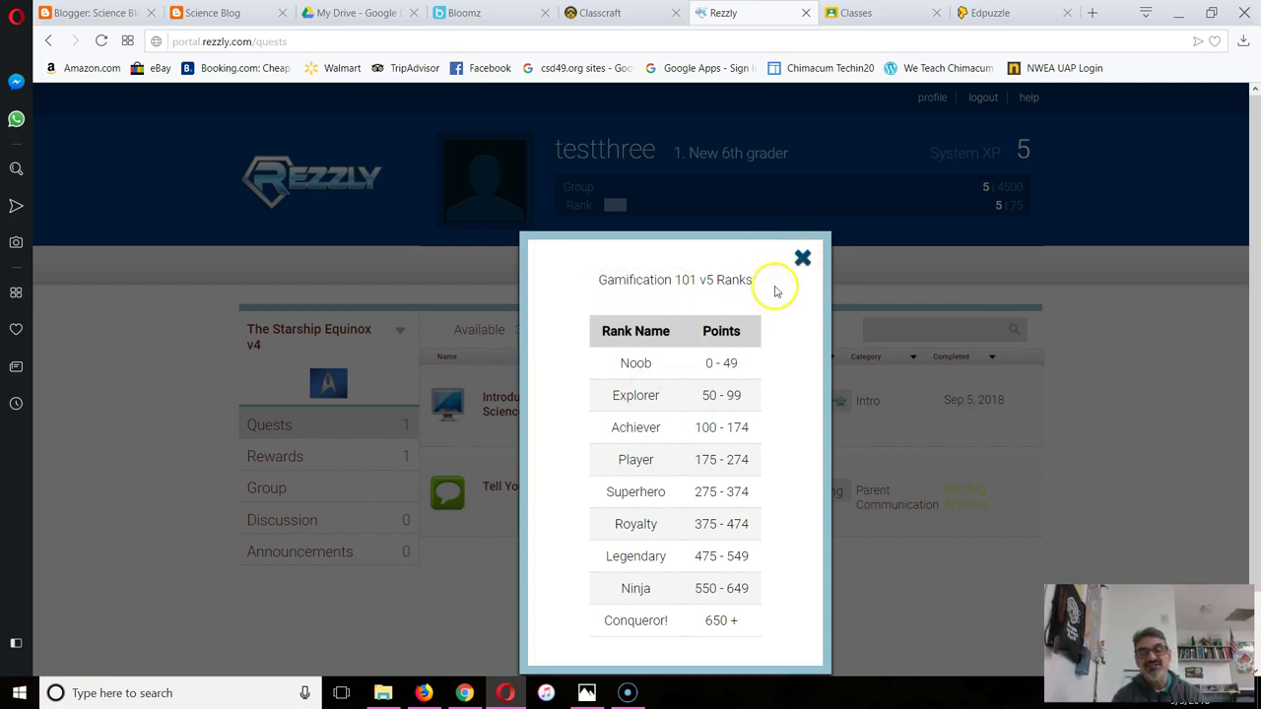
left_click(802, 259)
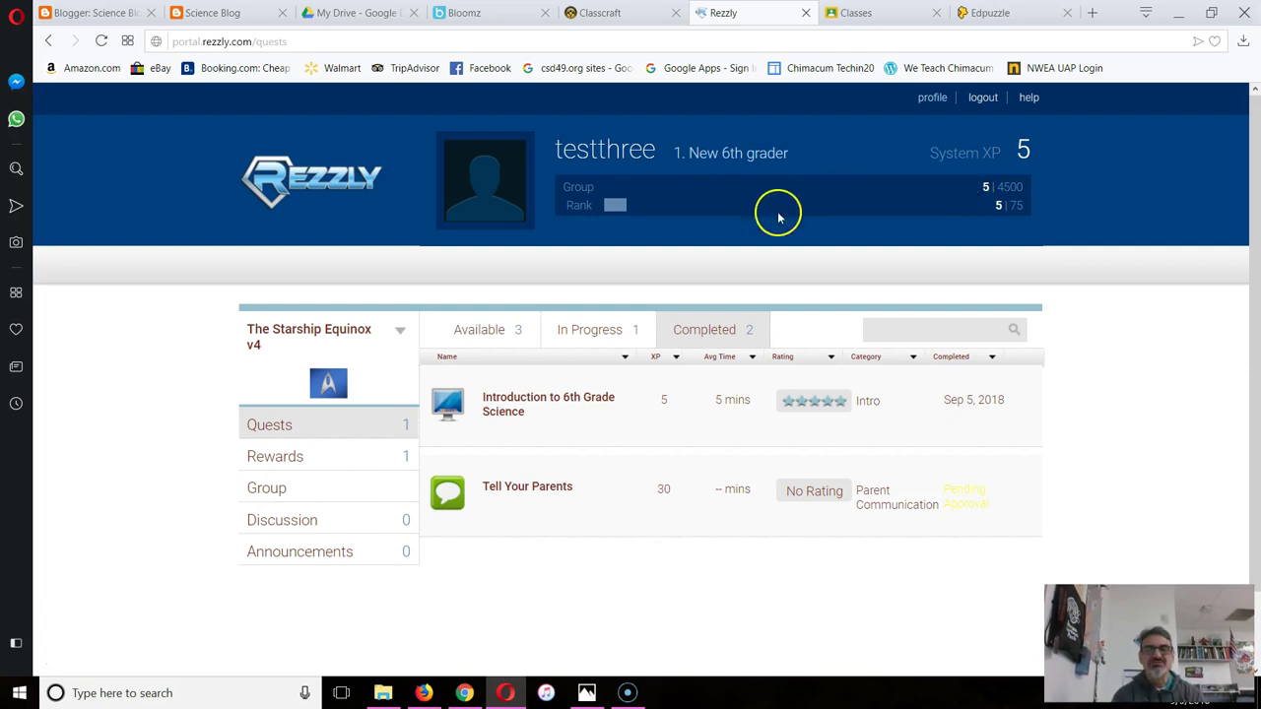
left_click(464, 692)
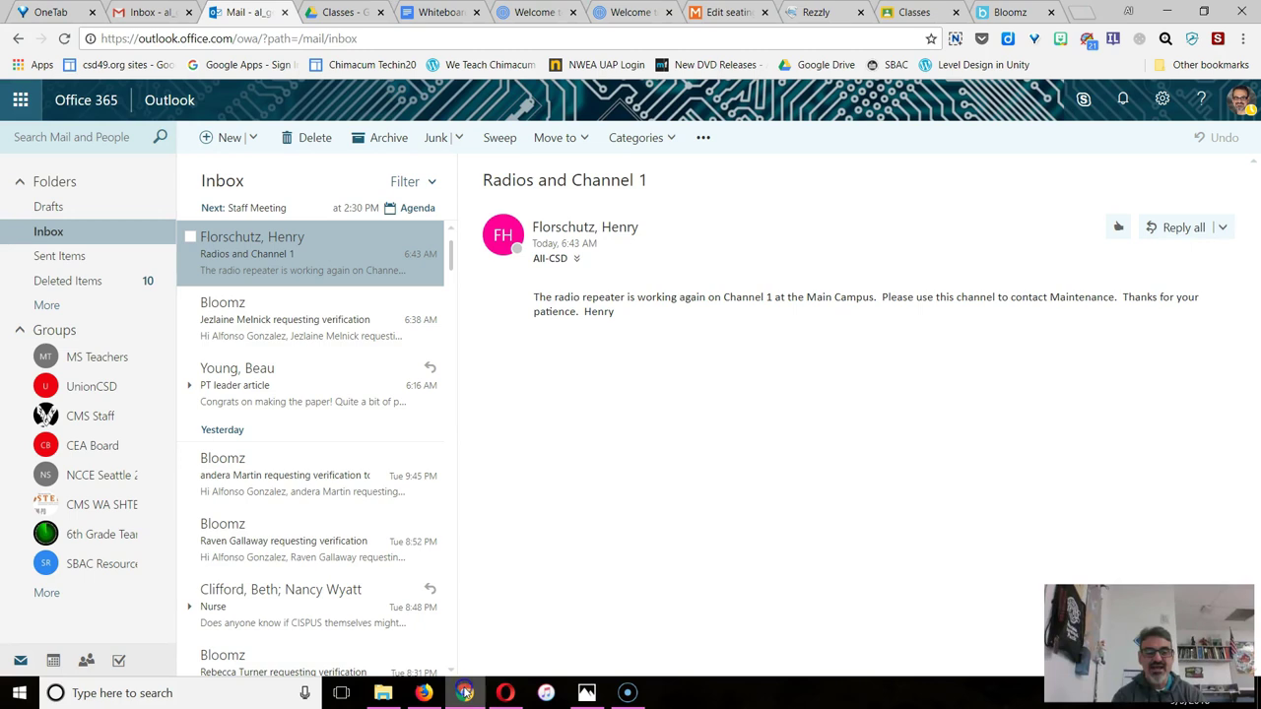
left_click(627, 14)
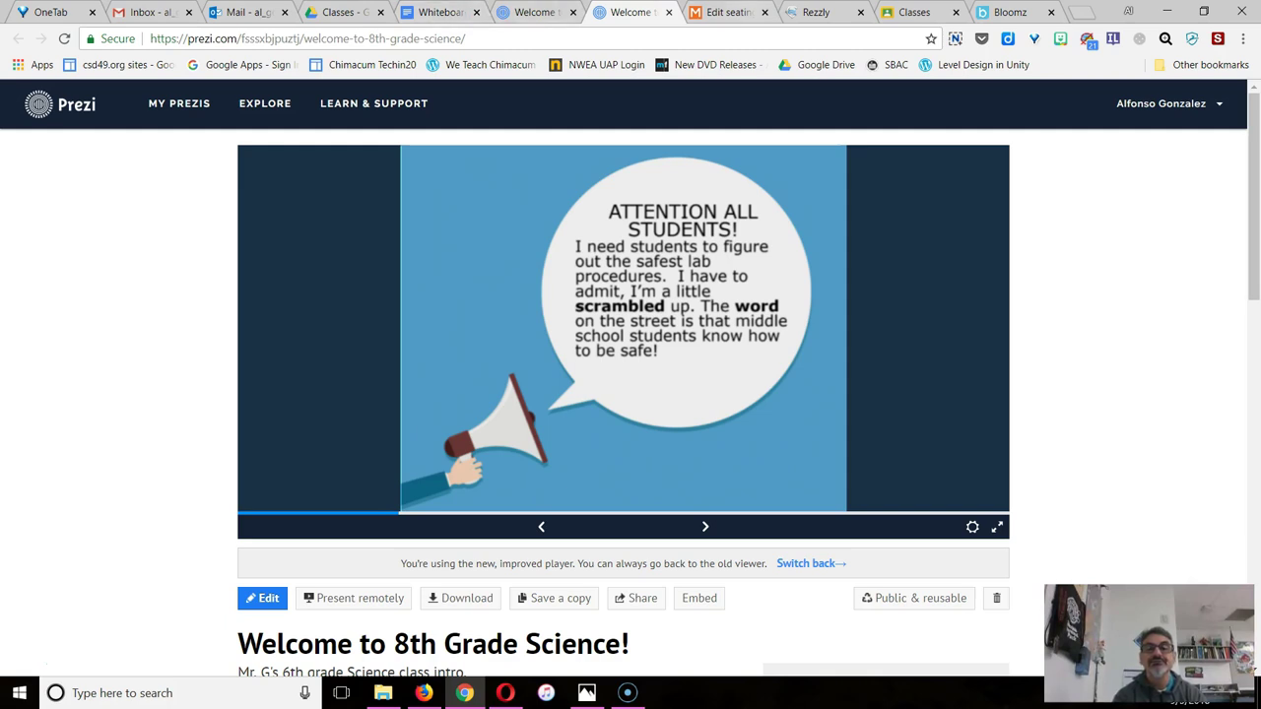
left_click(800, 12)
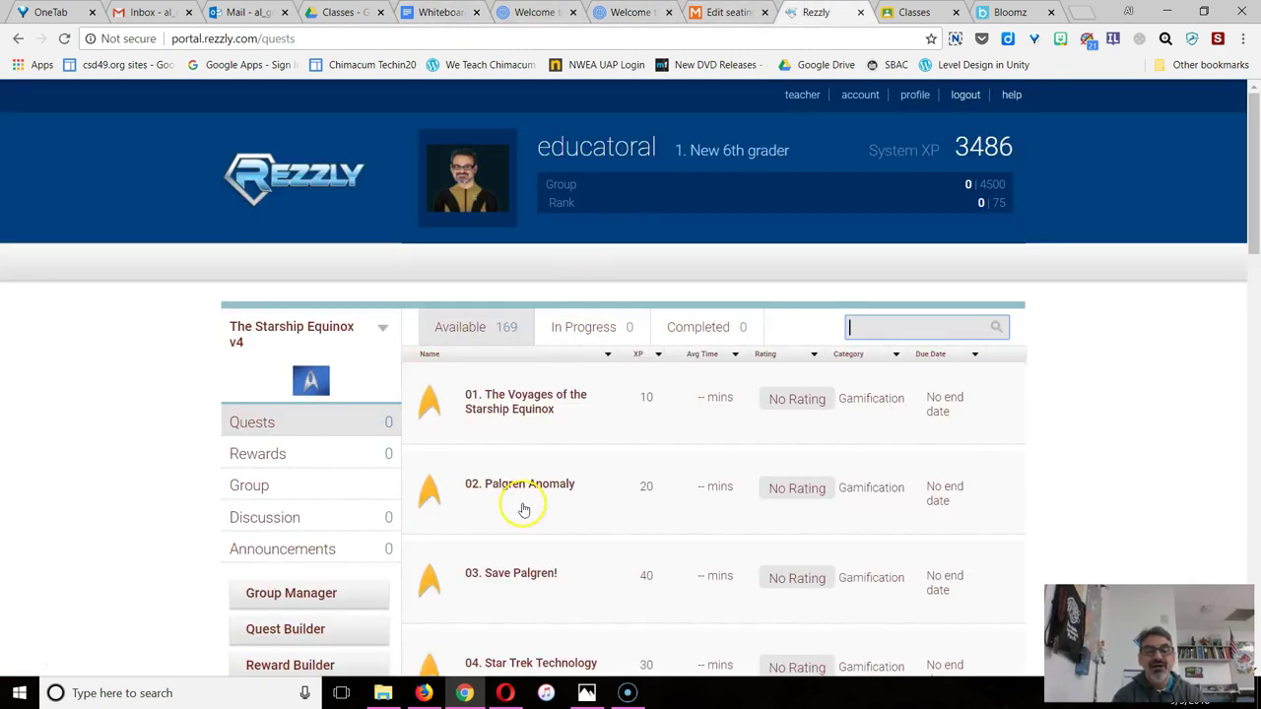
Step: Open the student's Tell Your Parents submission from the Quest Approver list
scroll(521, 506, "down", 2)
left_click(279, 516)
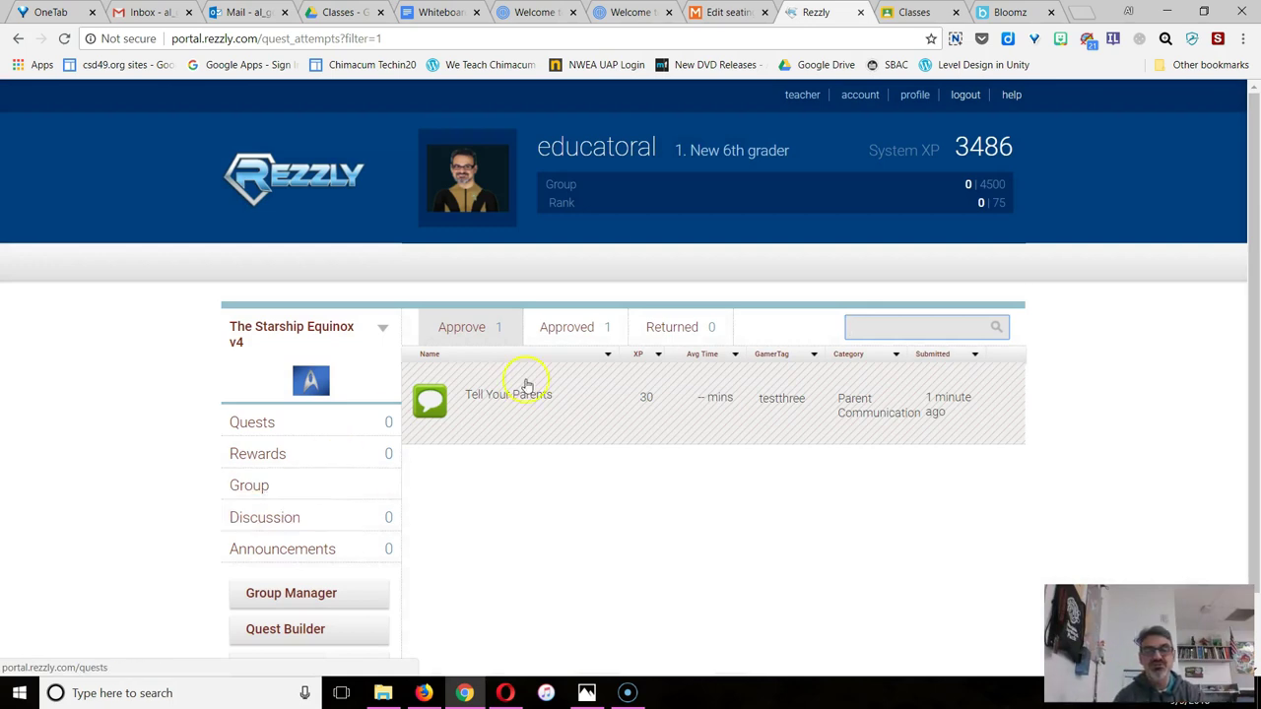
left_click(506, 401)
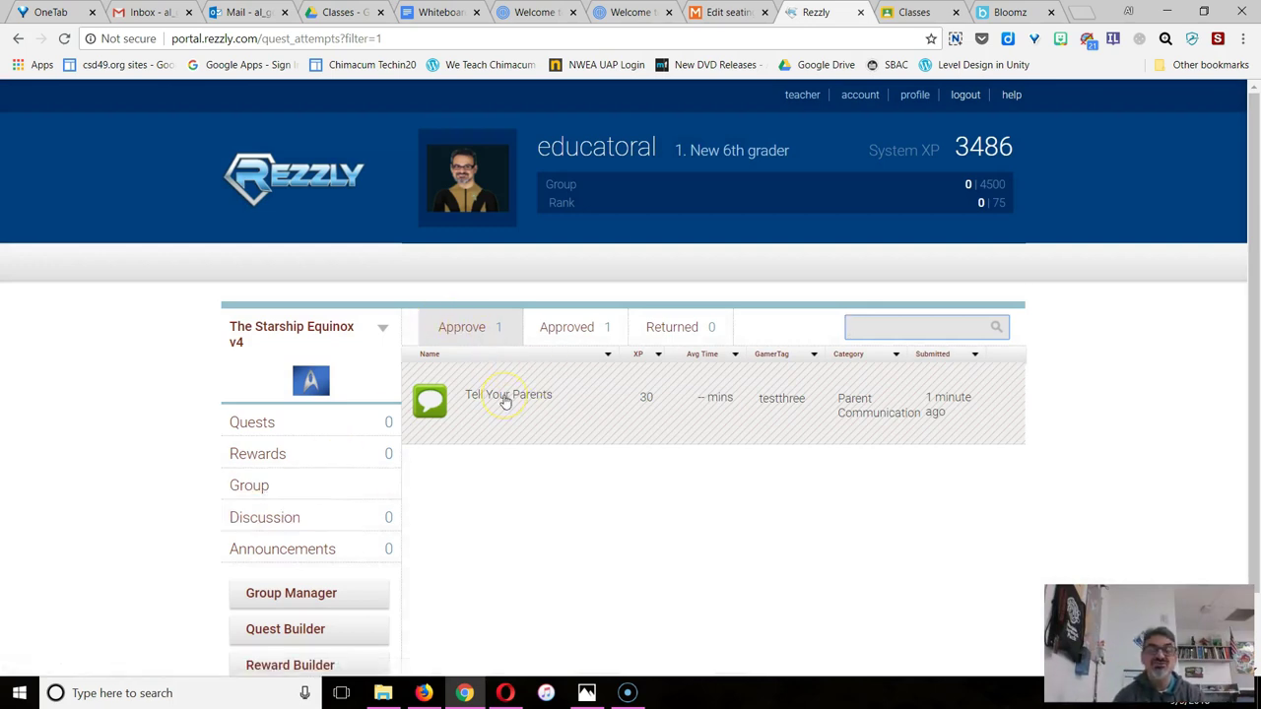
left_click(505, 398)
left_click(611, 411)
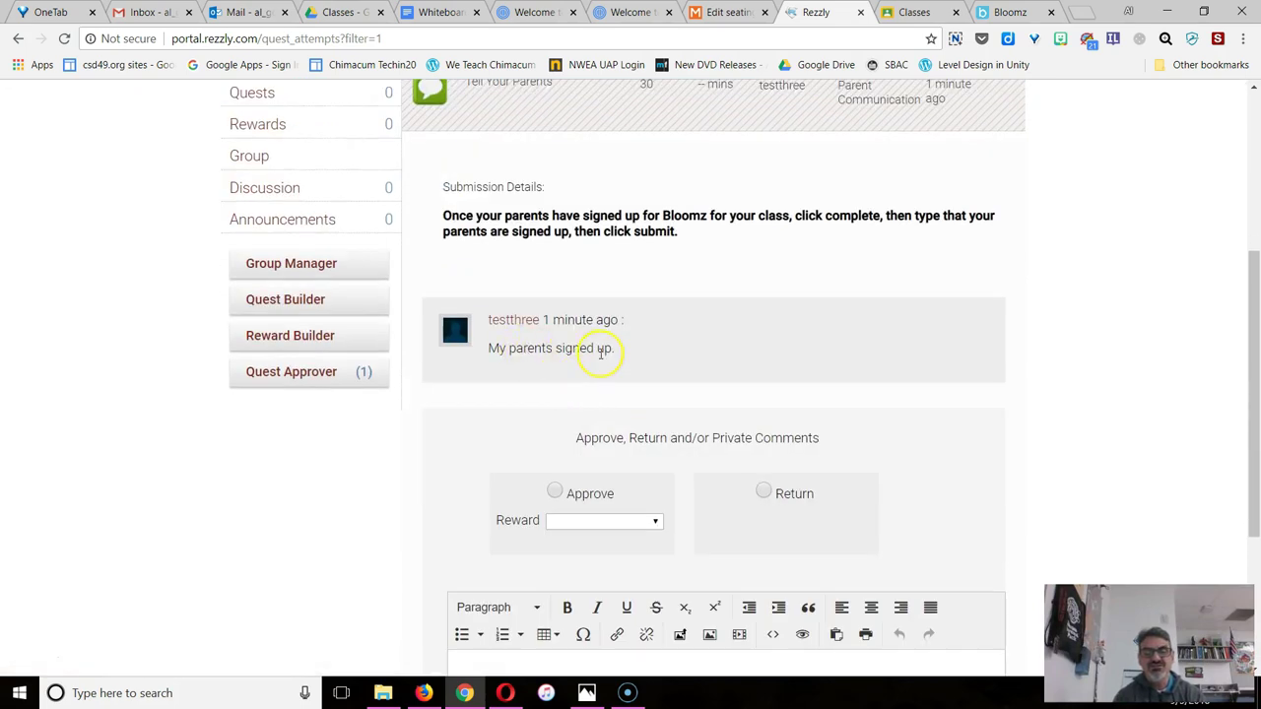
Step: Return the submission with a comment telling the student to check with their parents and help them sign up
left_click(760, 489)
scroll(728, 473, "down", 2)
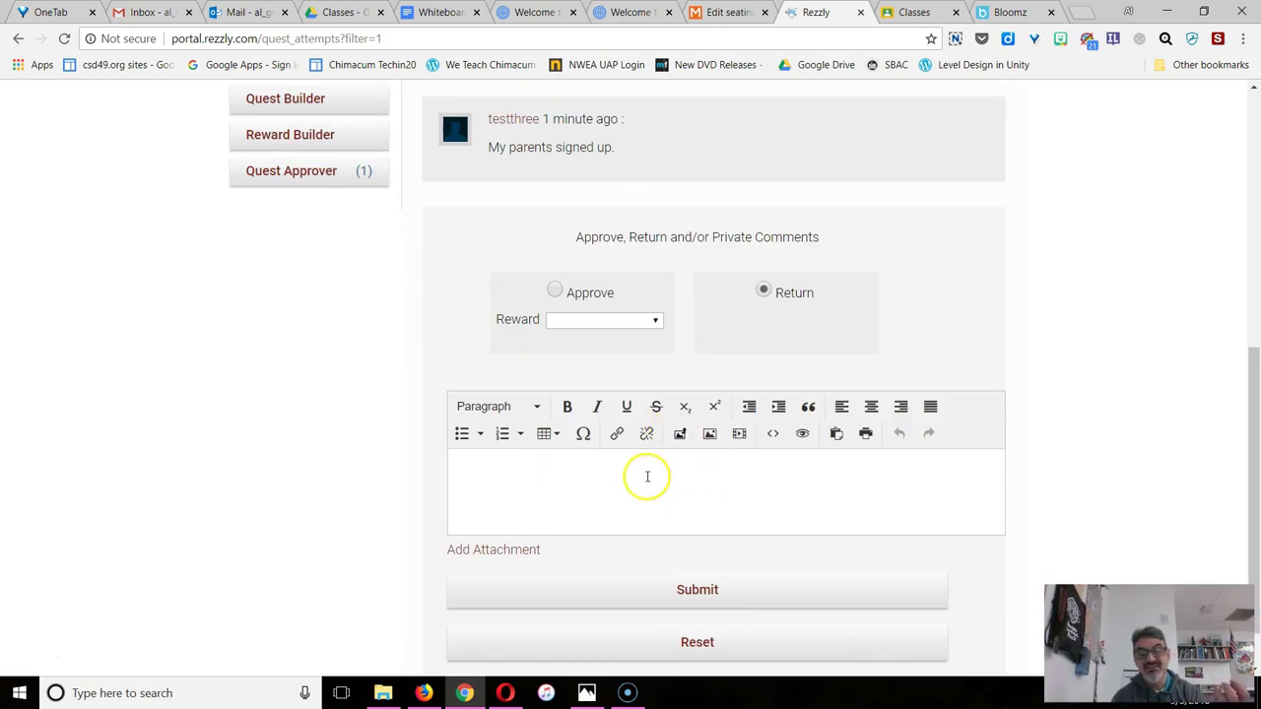
left_click(647, 478)
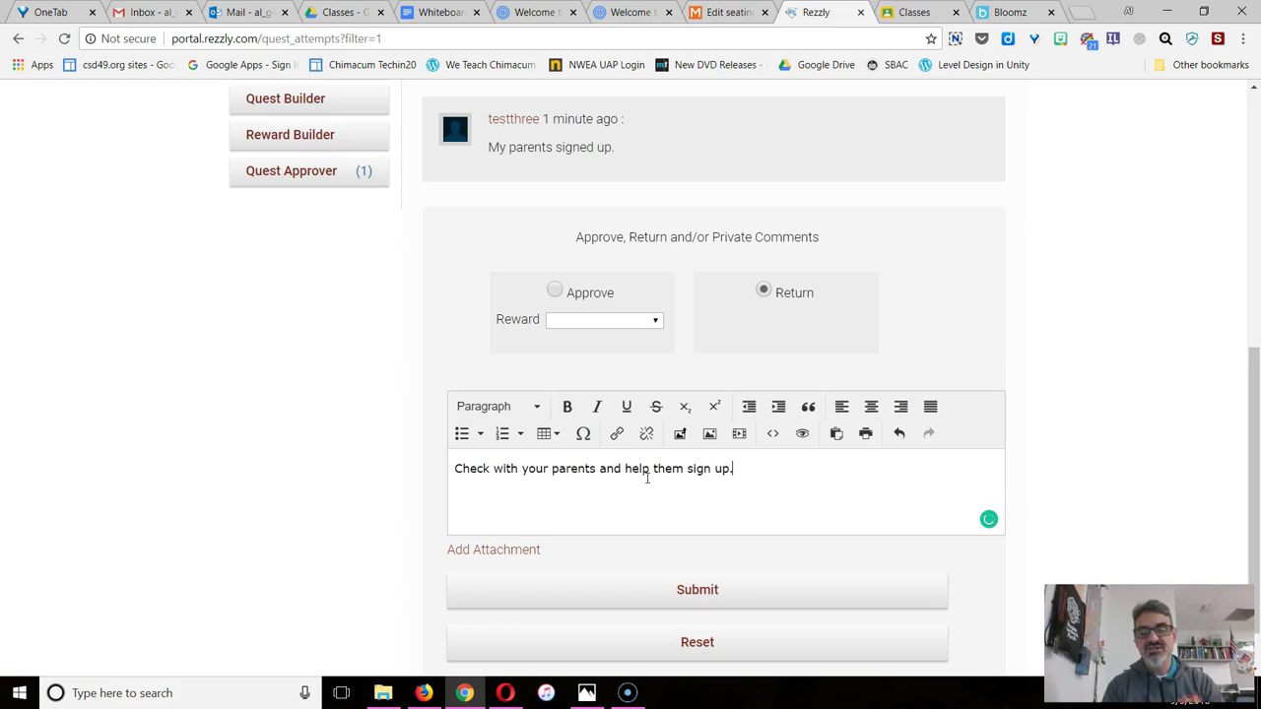
left_click(723, 593)
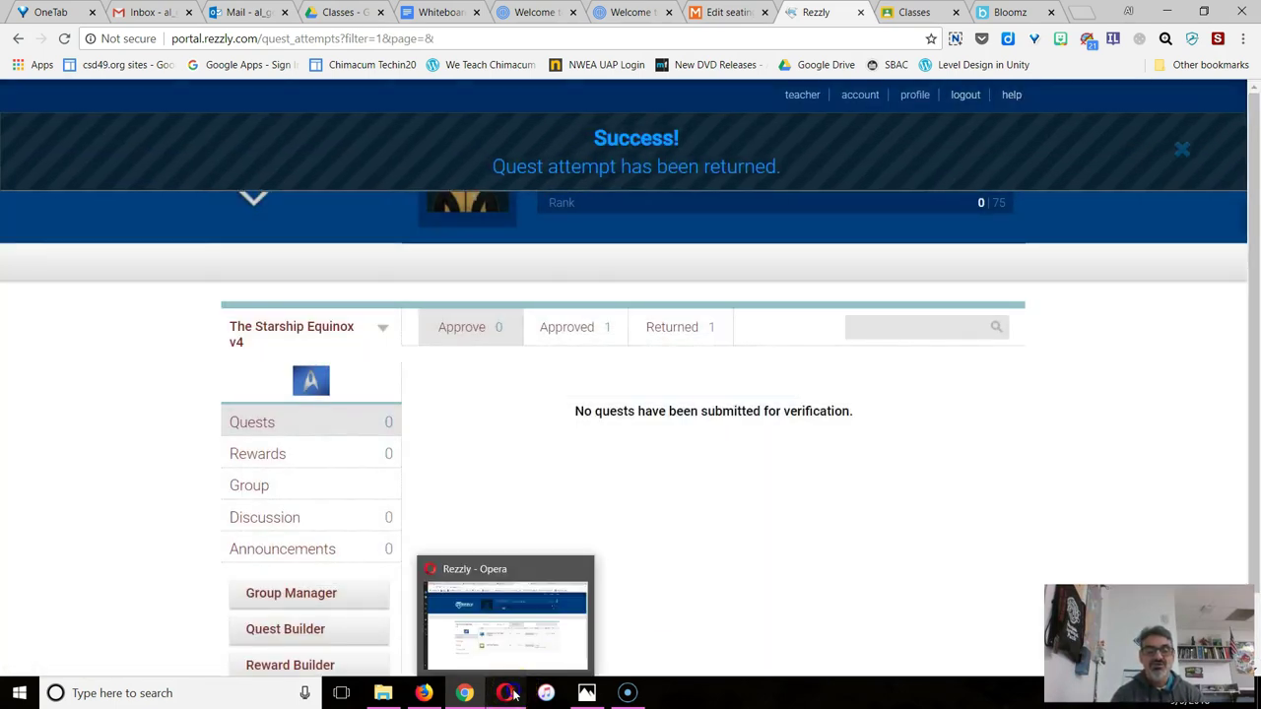
Step: In the student's window, expand the In Progress Tell Your Parents quest to read the teacher's comment
left_click(512, 695)
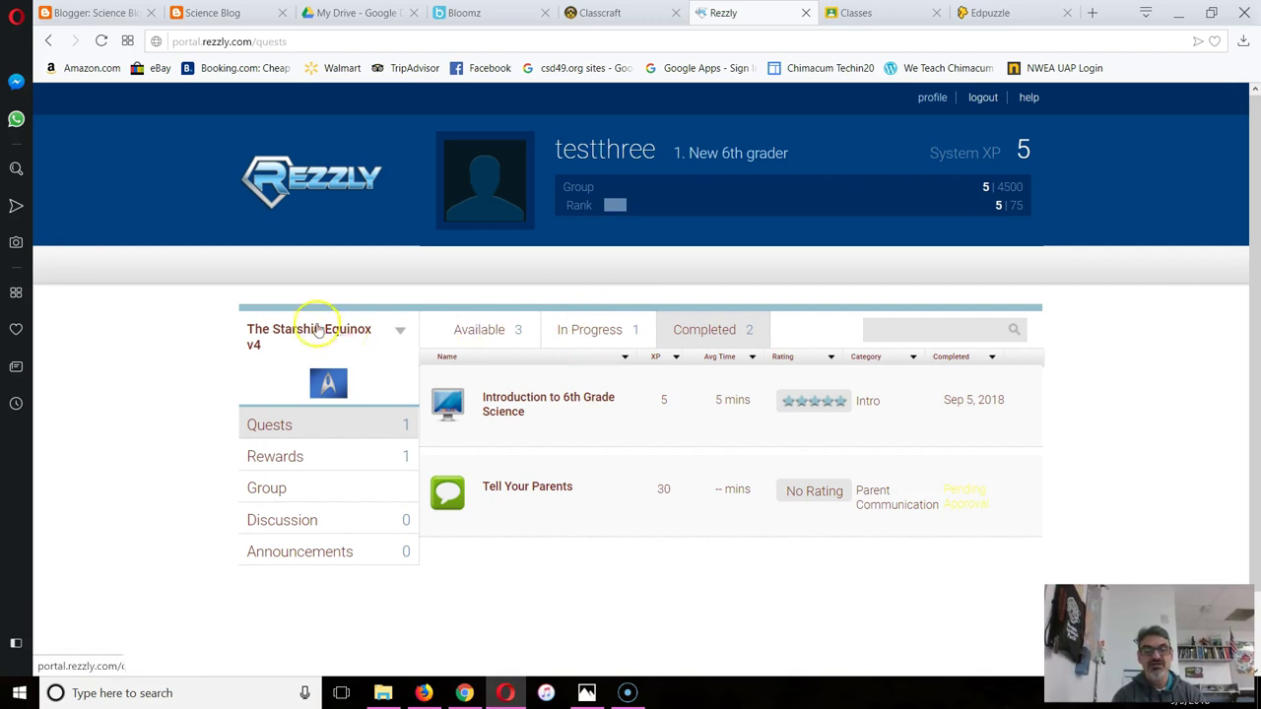
left_click(264, 429)
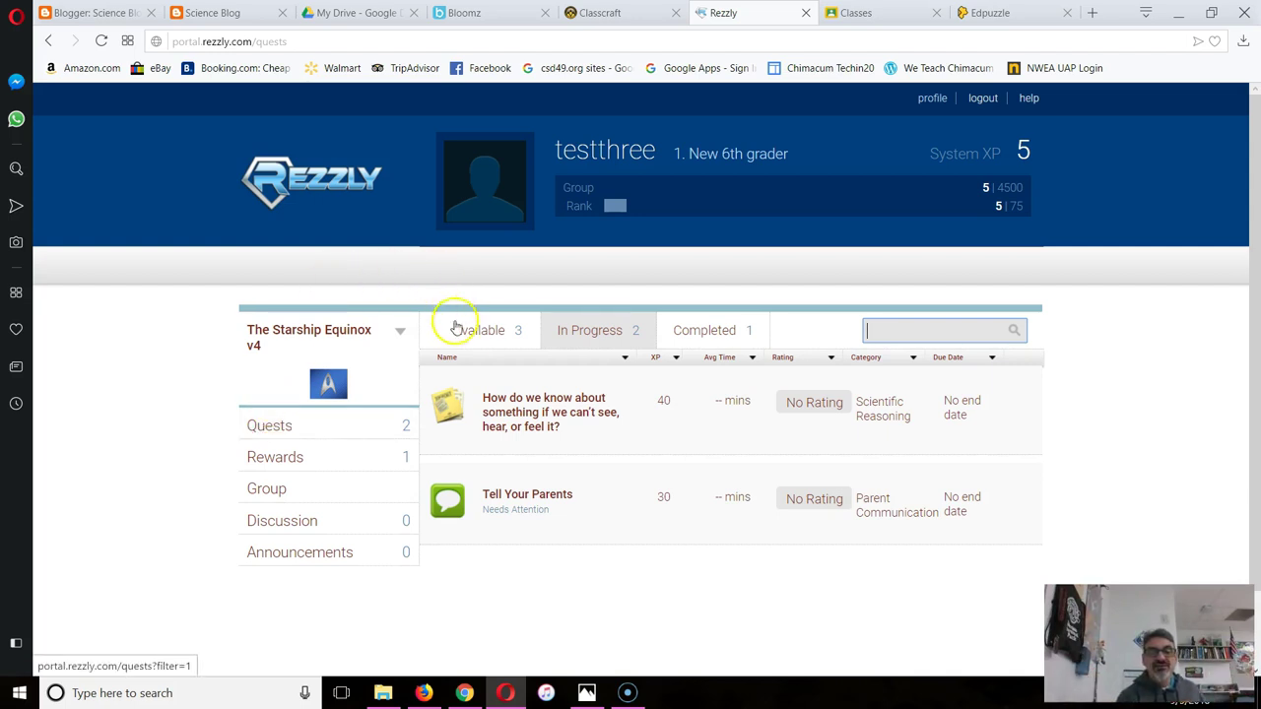
left_click(572, 340)
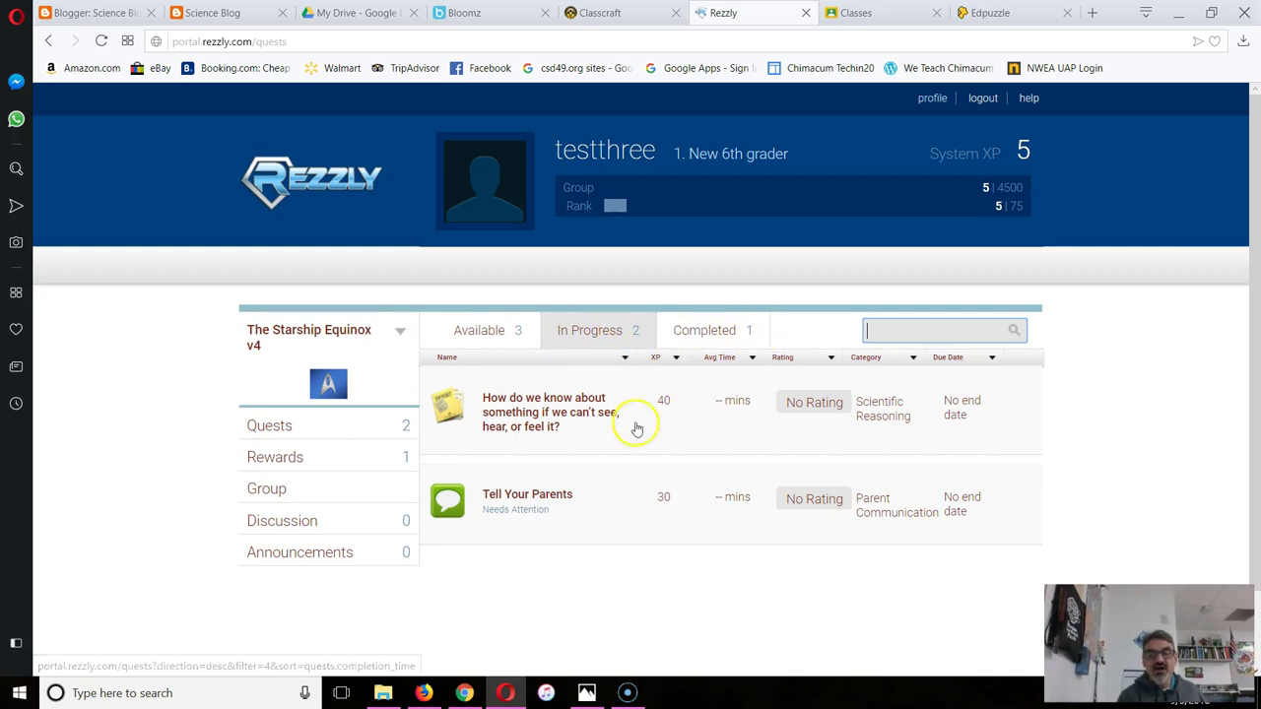
double_click(497, 515)
left_click_drag(497, 515, 548, 519)
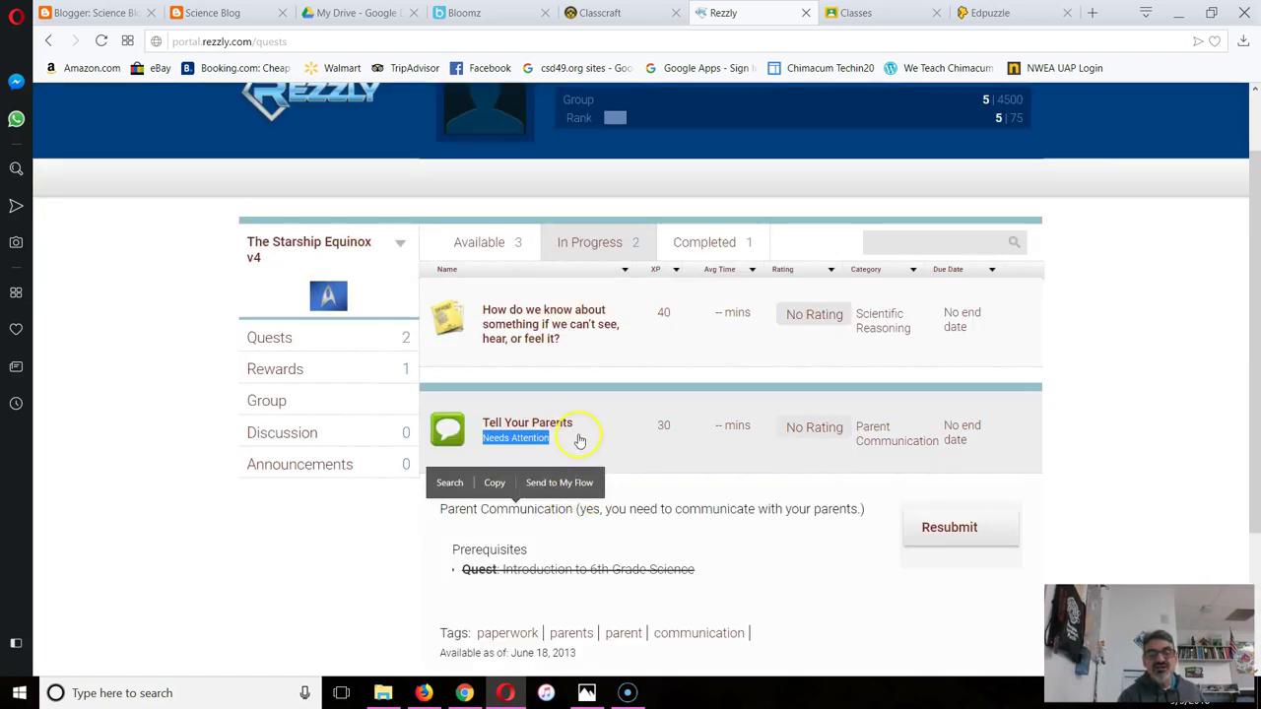
left_click(579, 440)
left_click(538, 406)
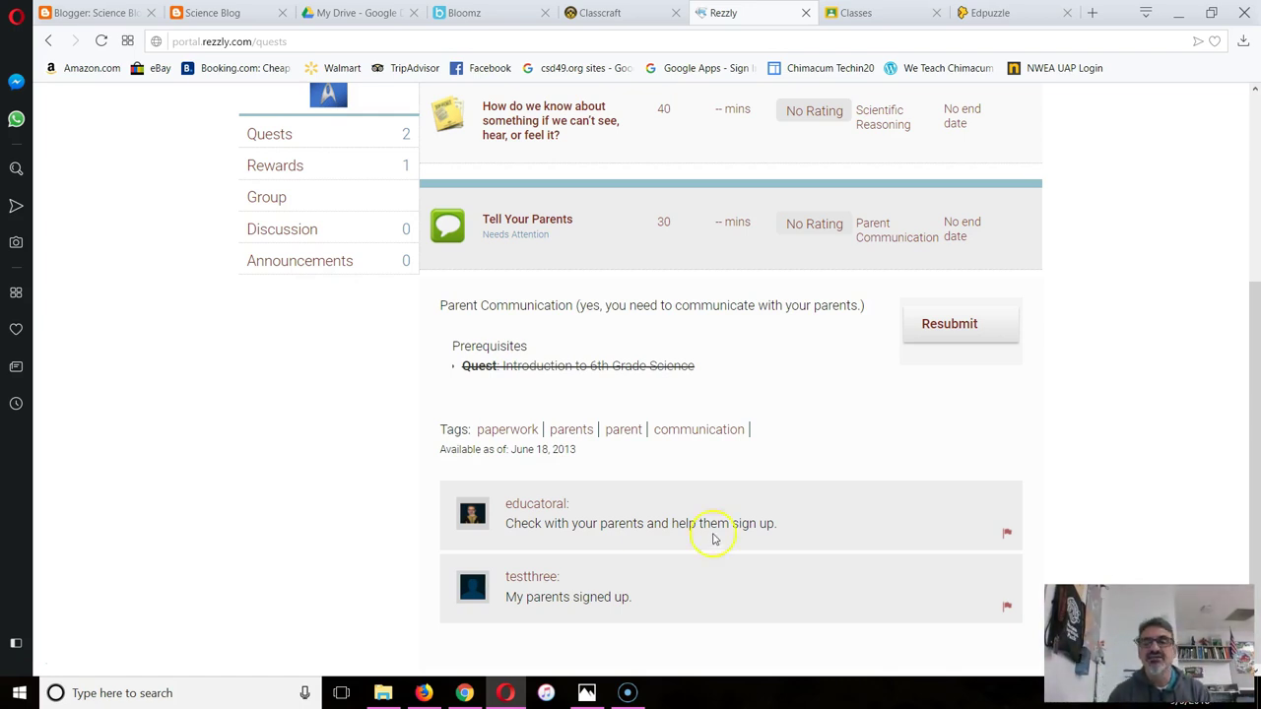
Step: Resubmit Tell Your Parents for approval with a comment that the parents really signed up
left_click(933, 326)
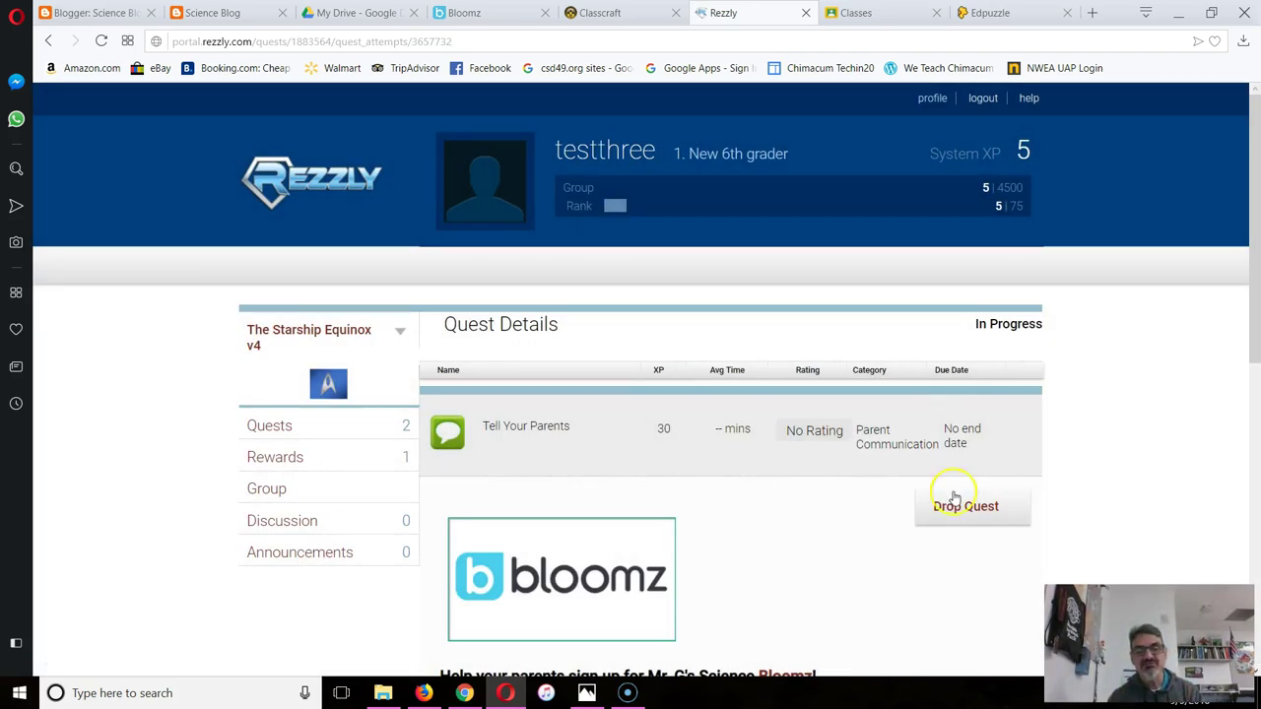
scroll(960, 552, "down", 5)
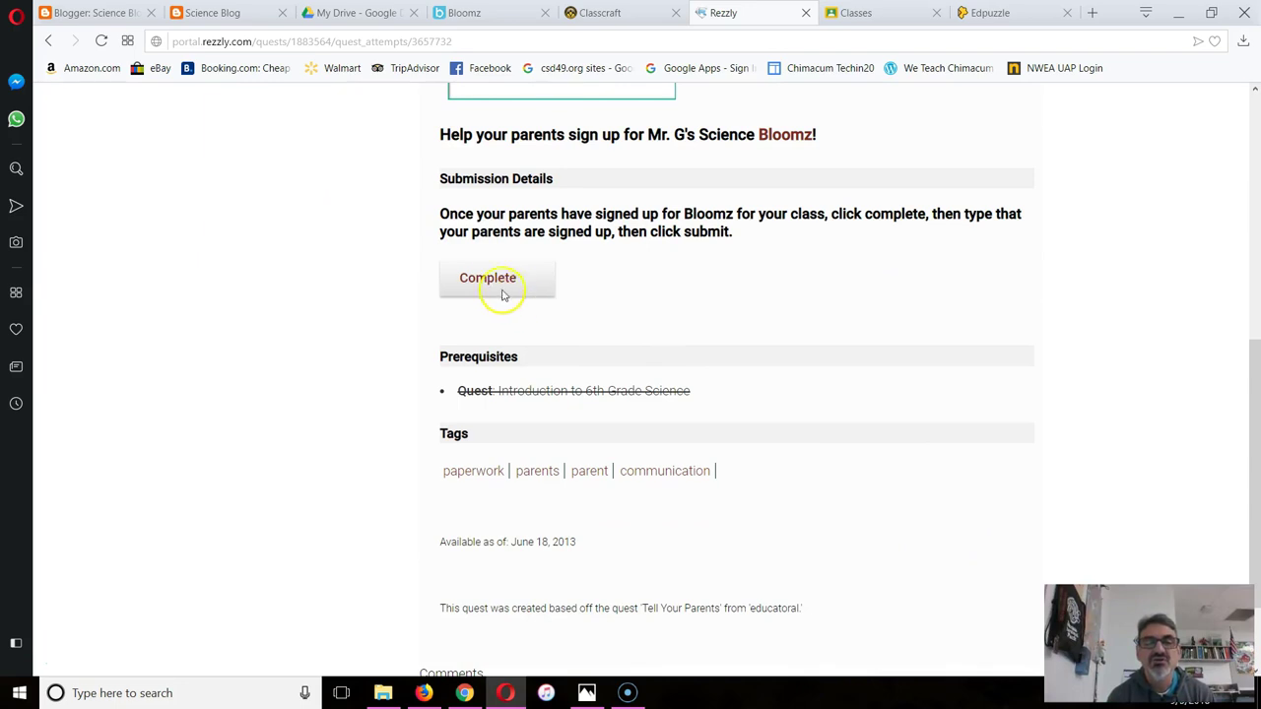
left_click(487, 280)
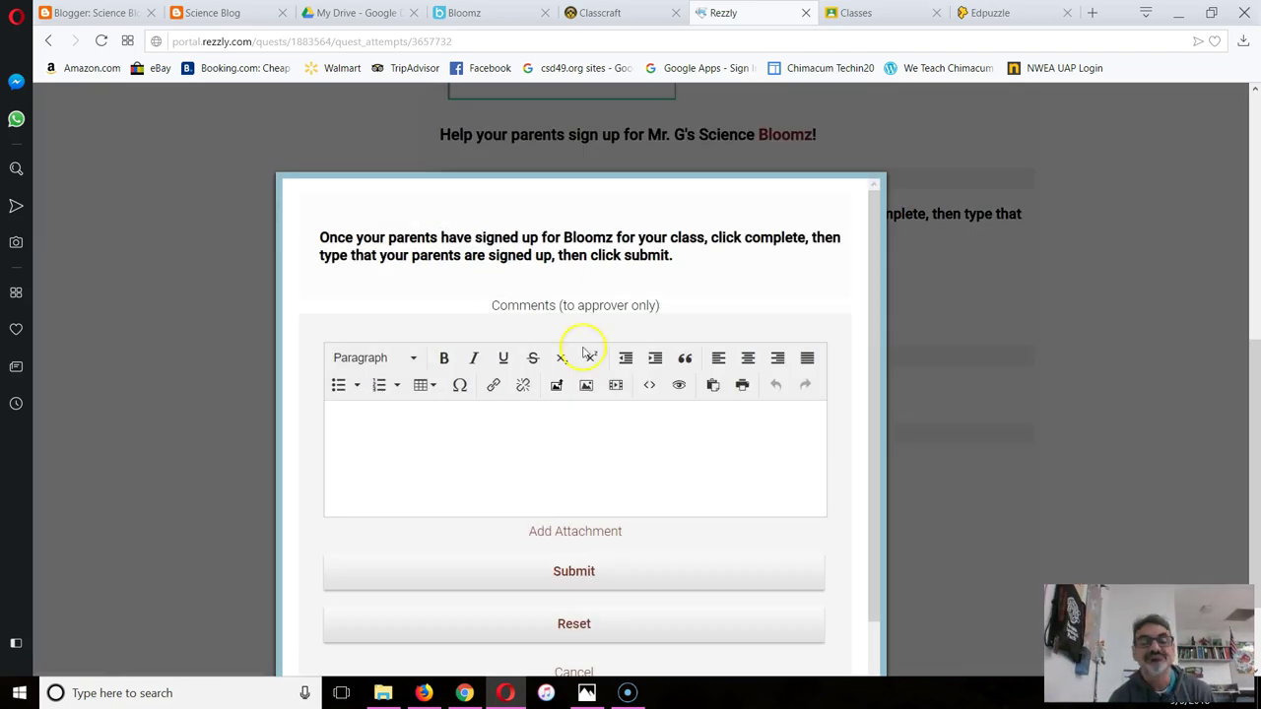
left_click(570, 430)
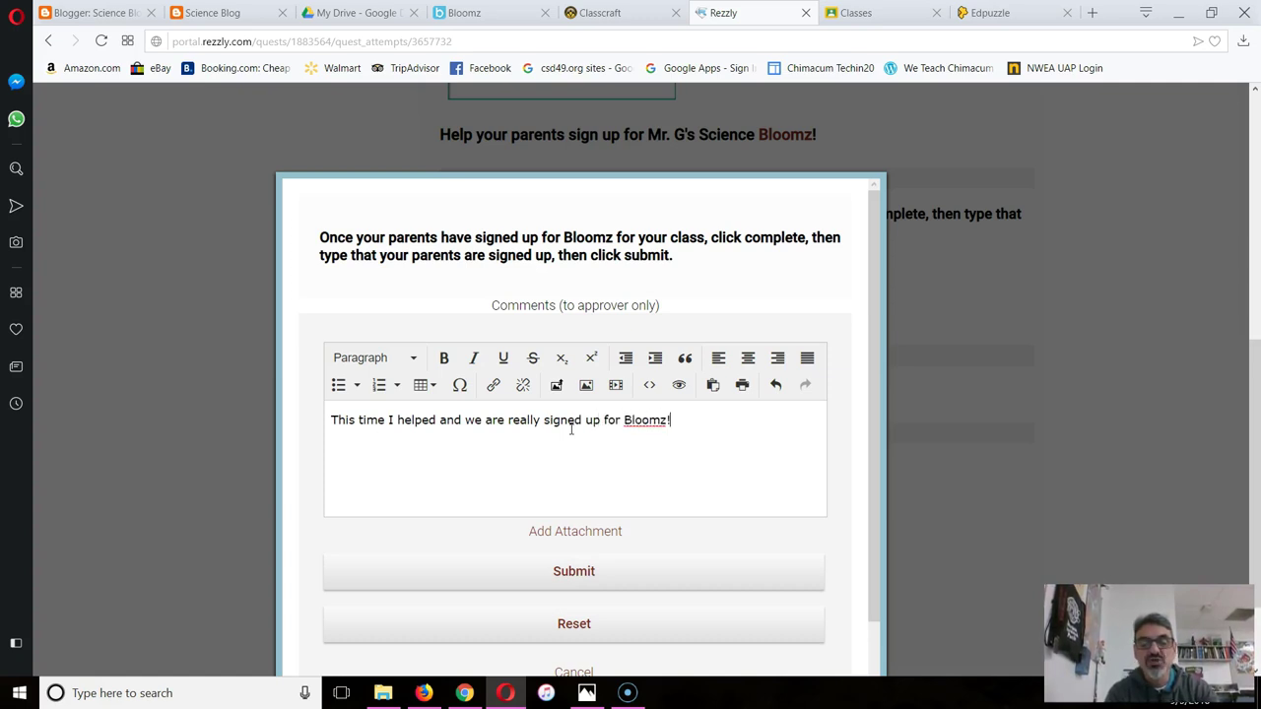
left_click(574, 573)
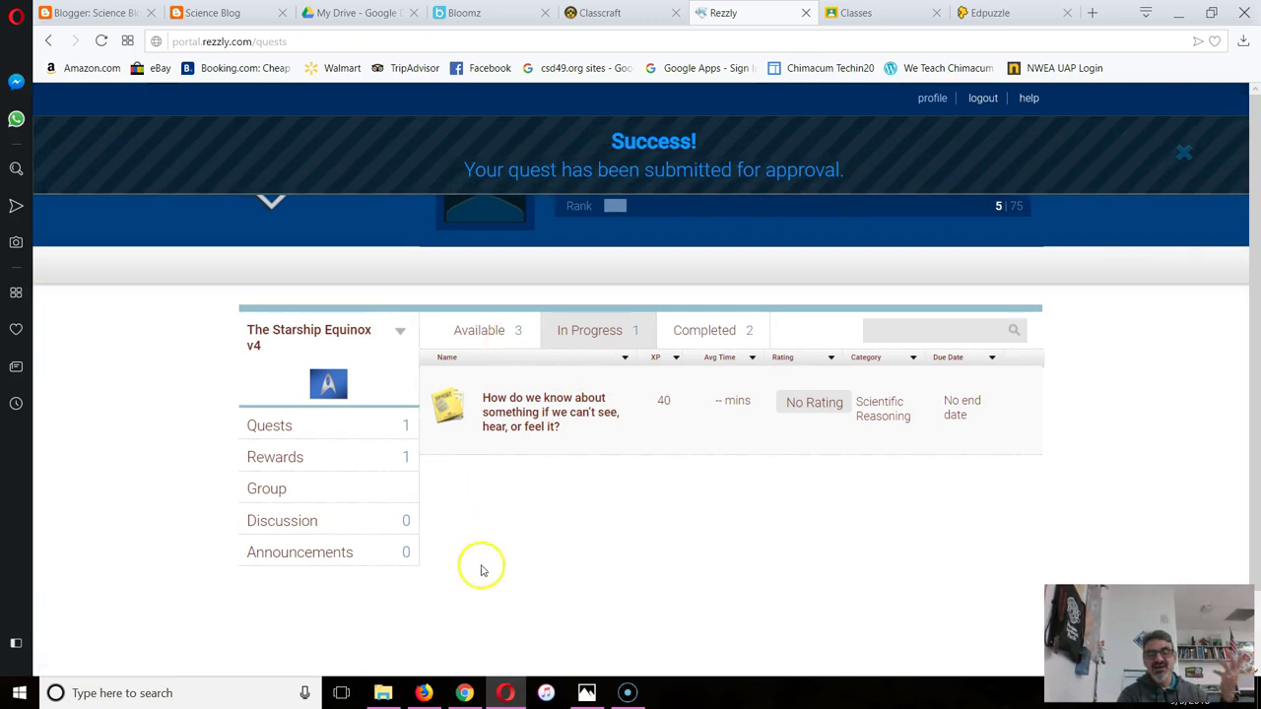
left_click(463, 692)
Step: As the teacher, expand the Tell Your Parents resubmission in Quest Approver and read its comment history
scroll(318, 638, "down", 1)
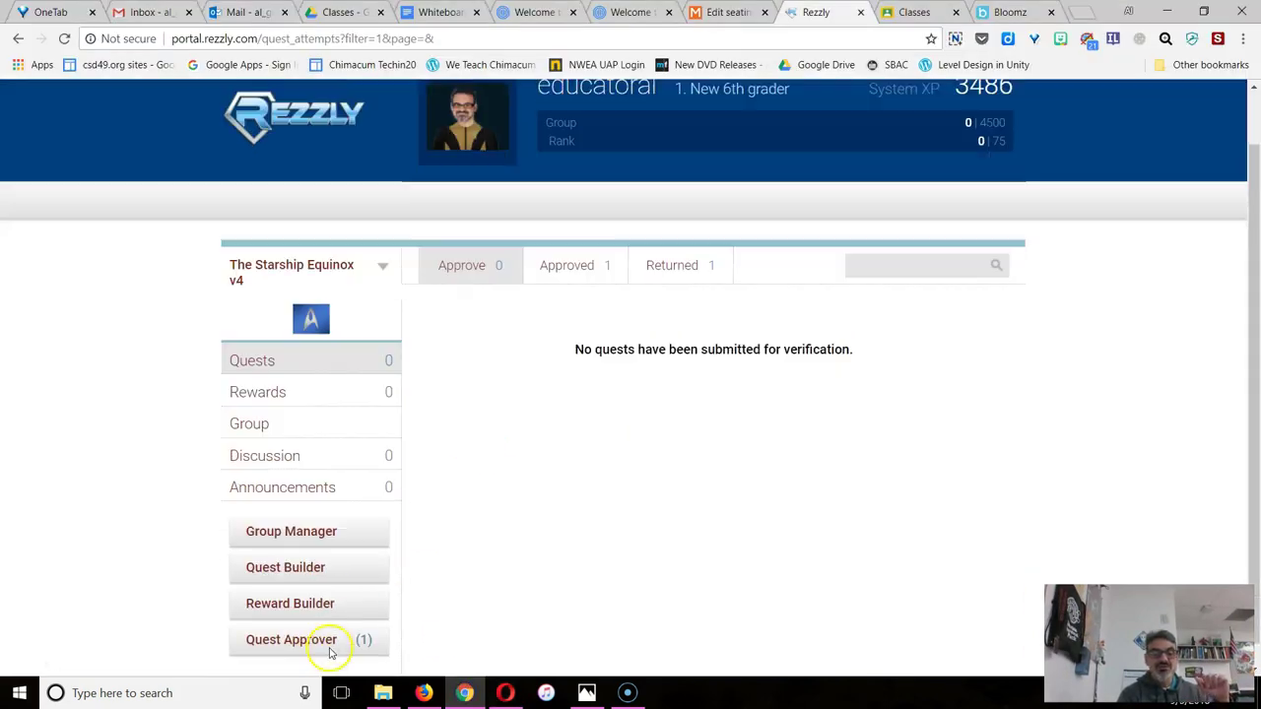
left_click(293, 619)
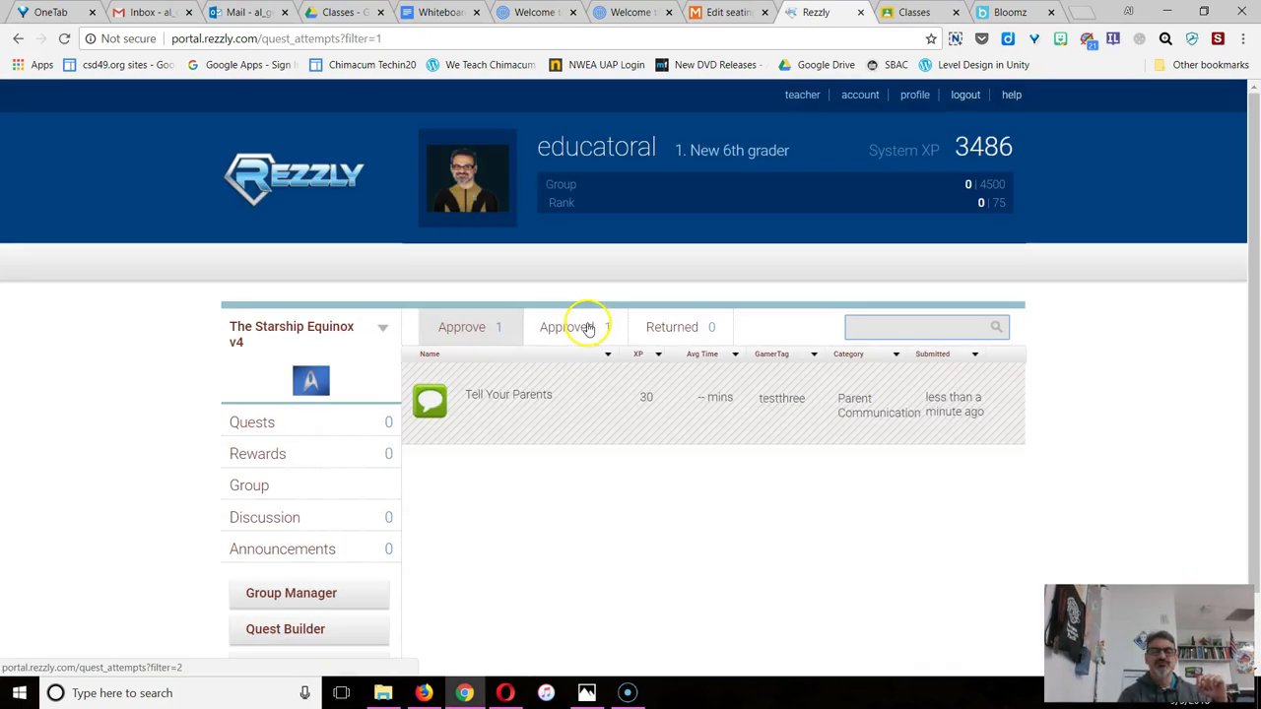
left_click(507, 394)
scroll(503, 394, "down", 1)
scroll(503, 399, "down", 2)
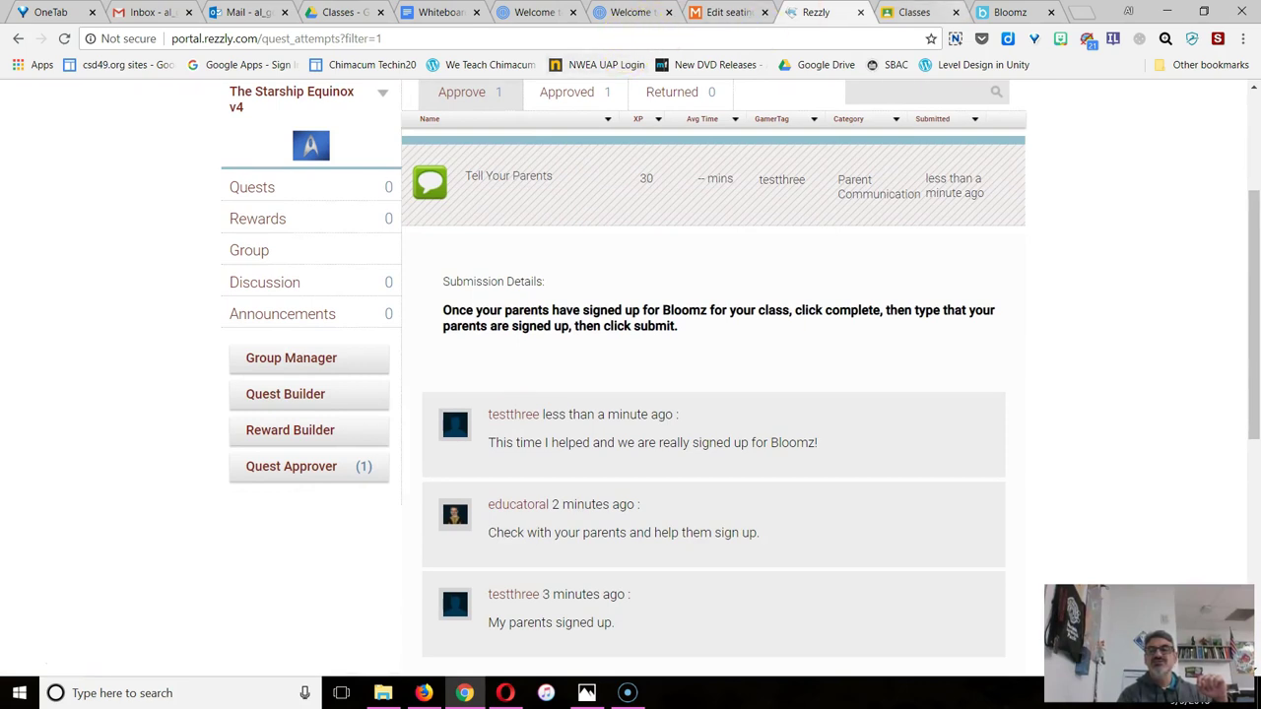
left_click(999, 10)
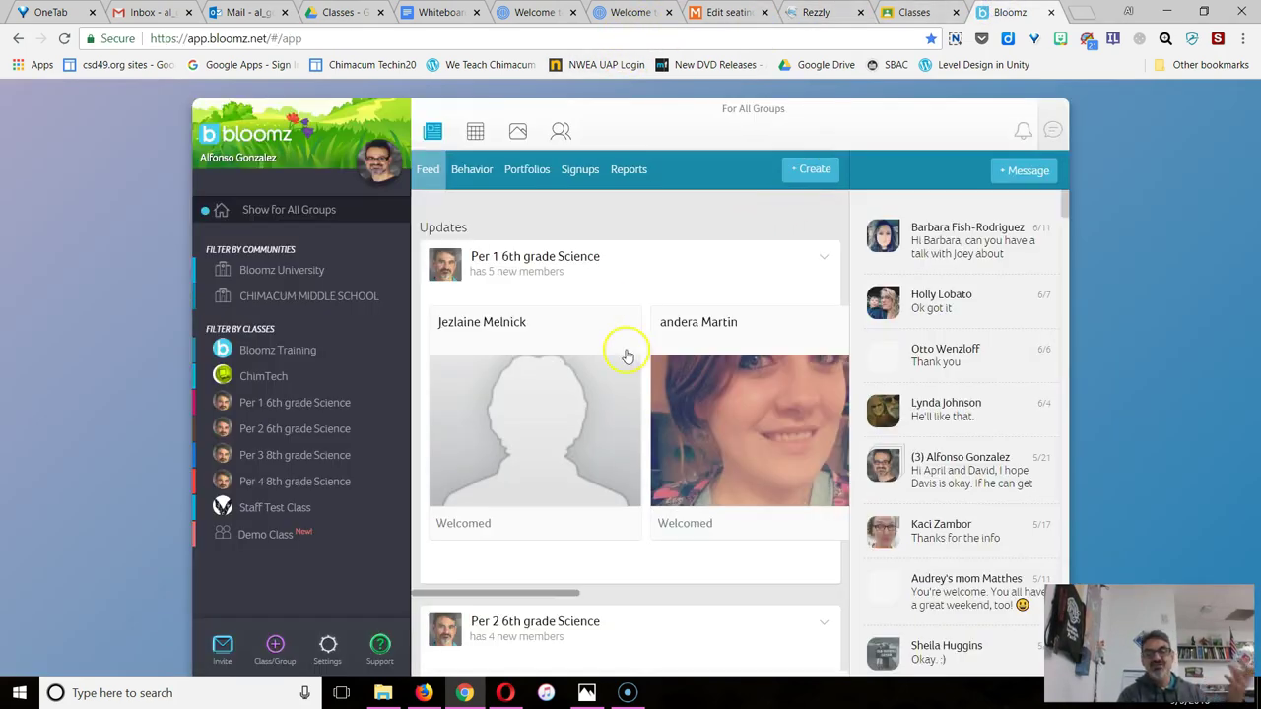
Step: Browse the new members of Per 1 6th grade Science in Bloomz, then return to Rezzly
scroll(676, 389, "right", 3)
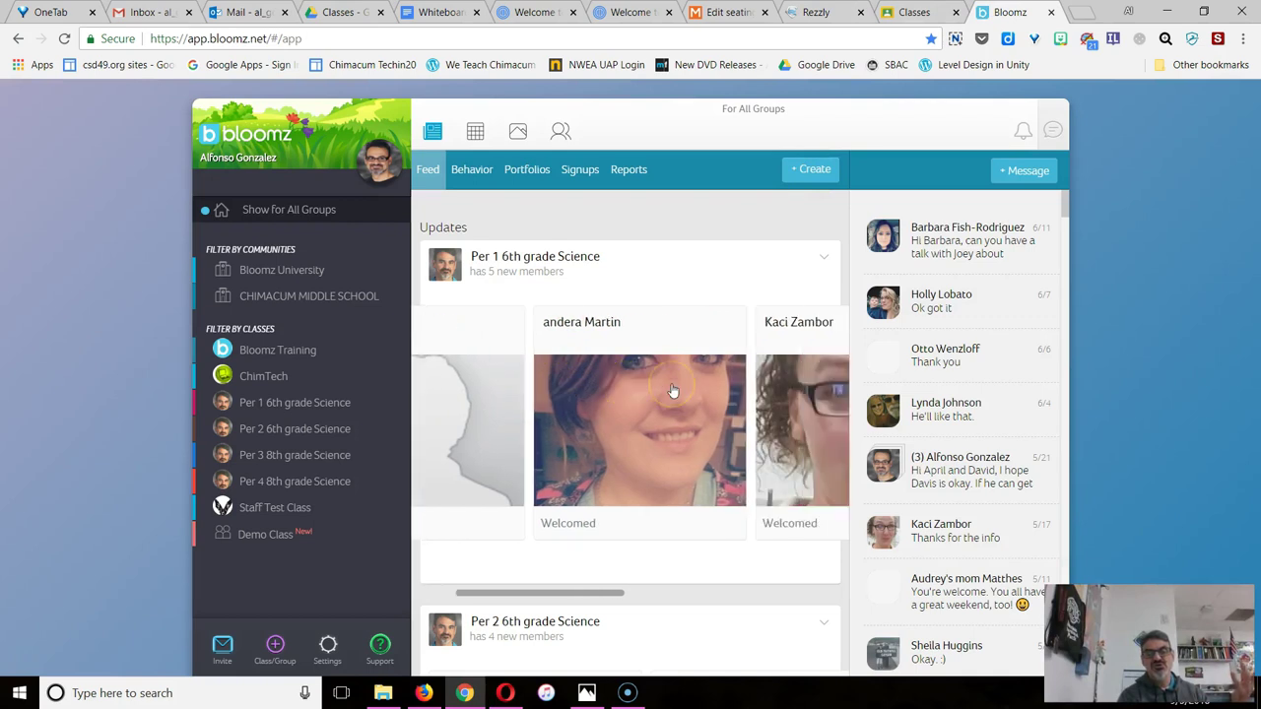
scroll(672, 391, "right", 5)
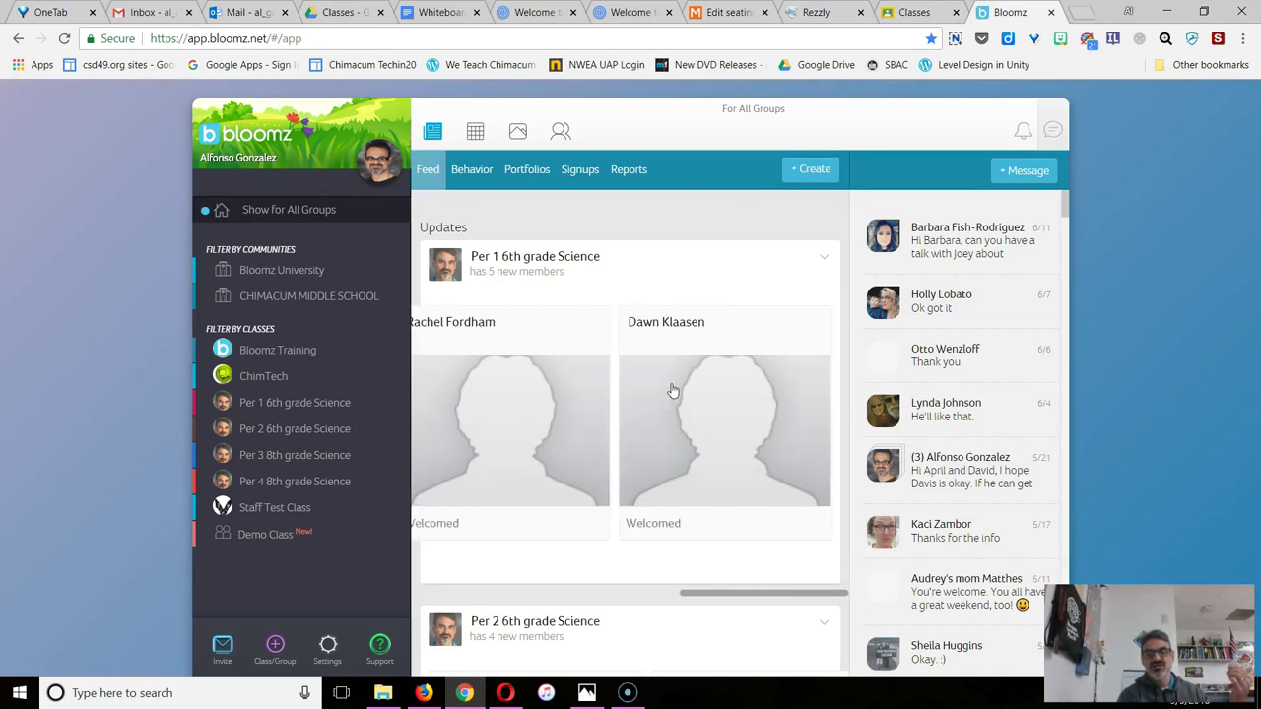
left_click(808, 14)
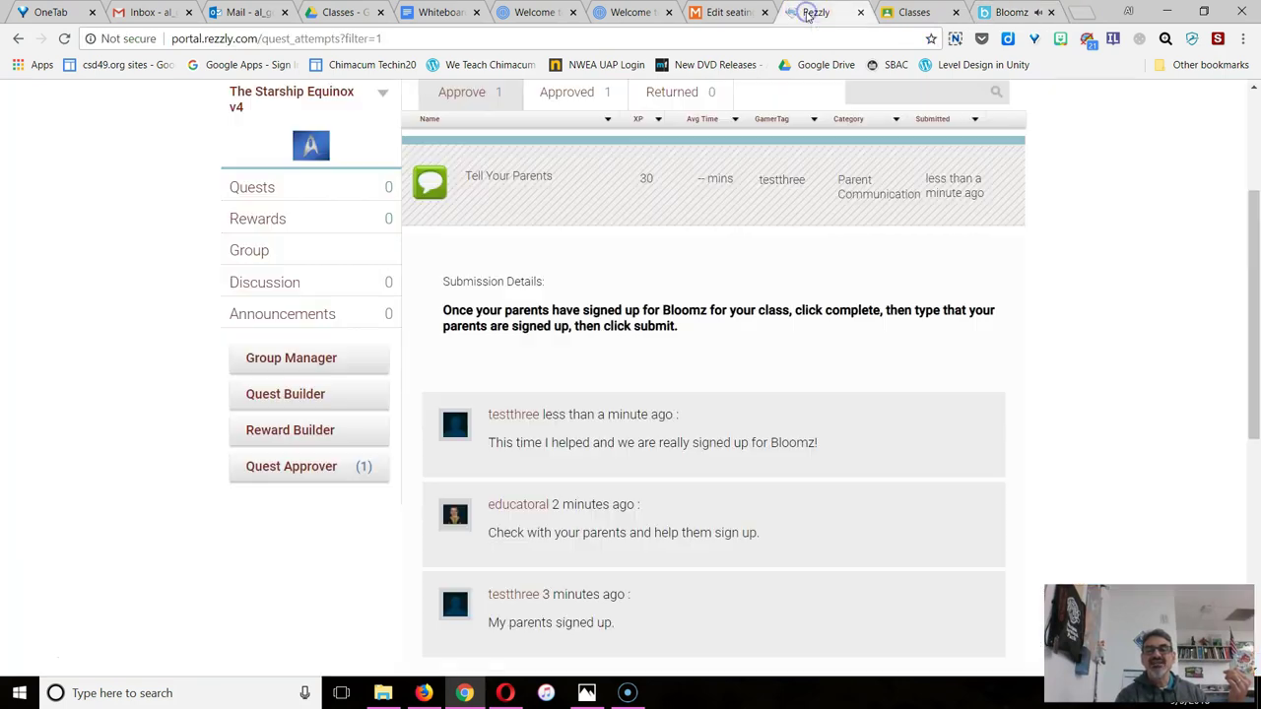
Step: Approve Tell Your Parents and refresh the student's quests page to show 40 System XP and 2 Rewards
scroll(642, 414, "down", 5)
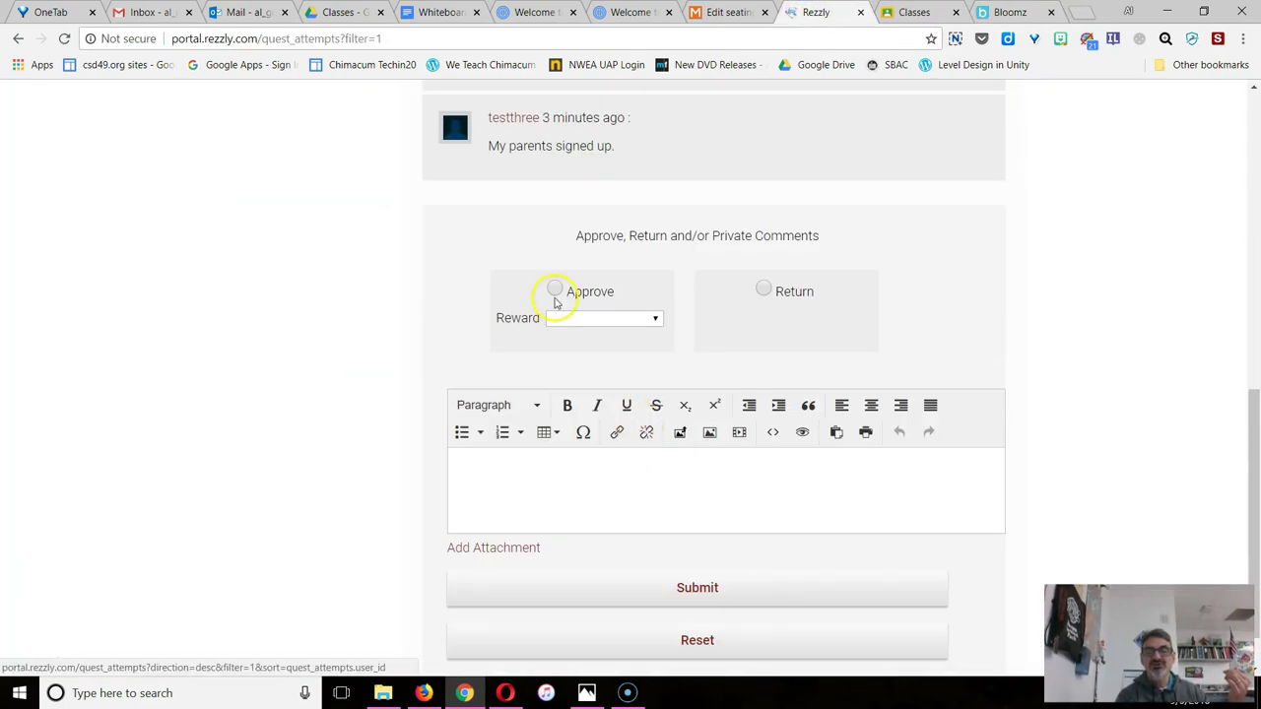
left_click(647, 587)
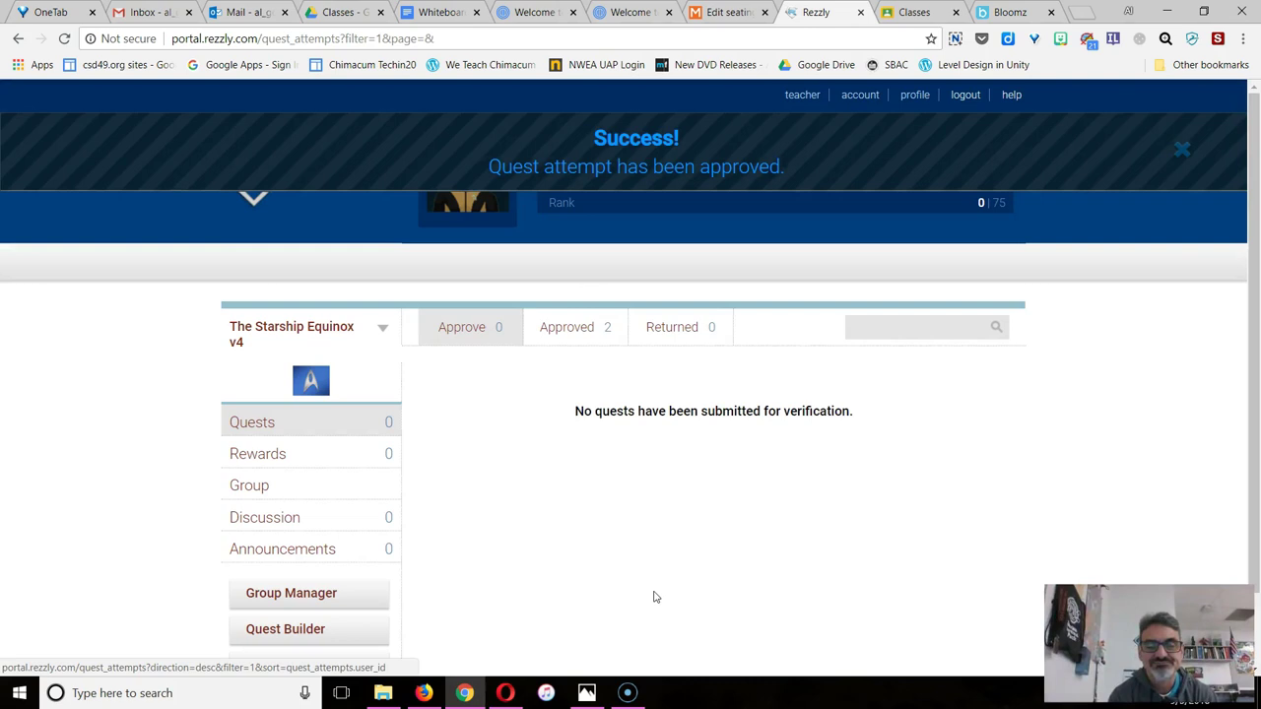
left_click(505, 692)
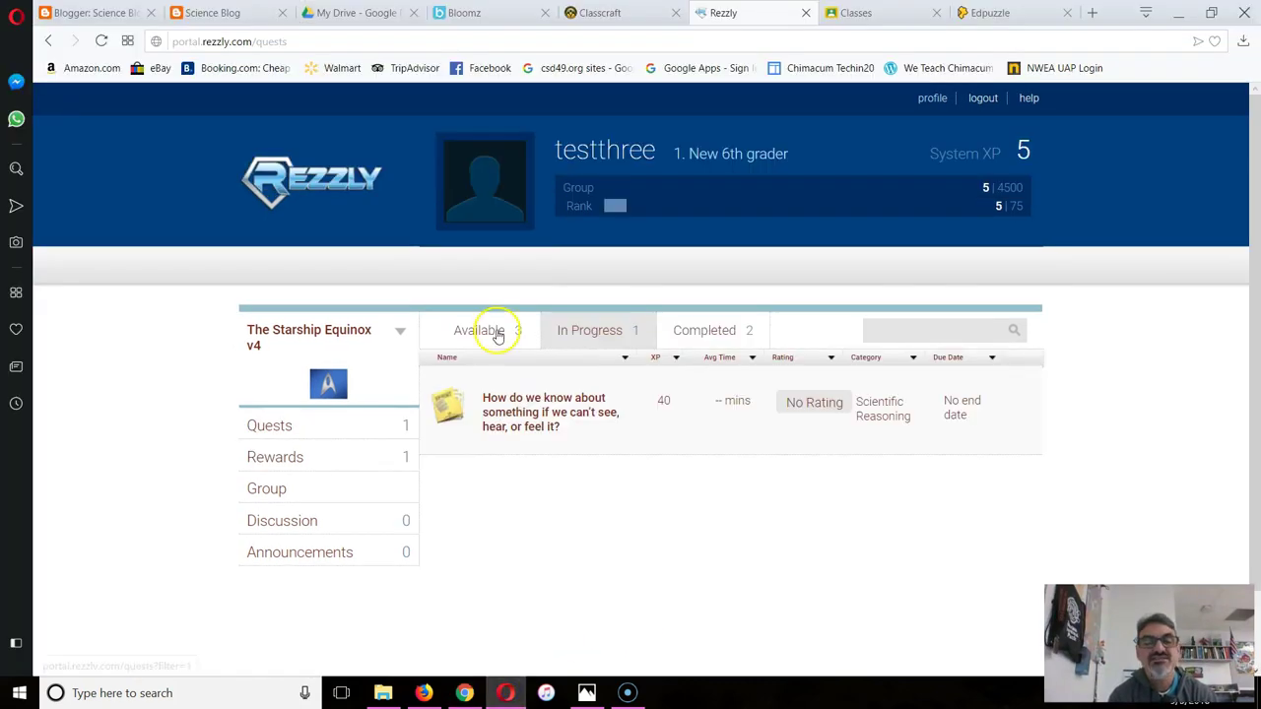
left_click(270, 428)
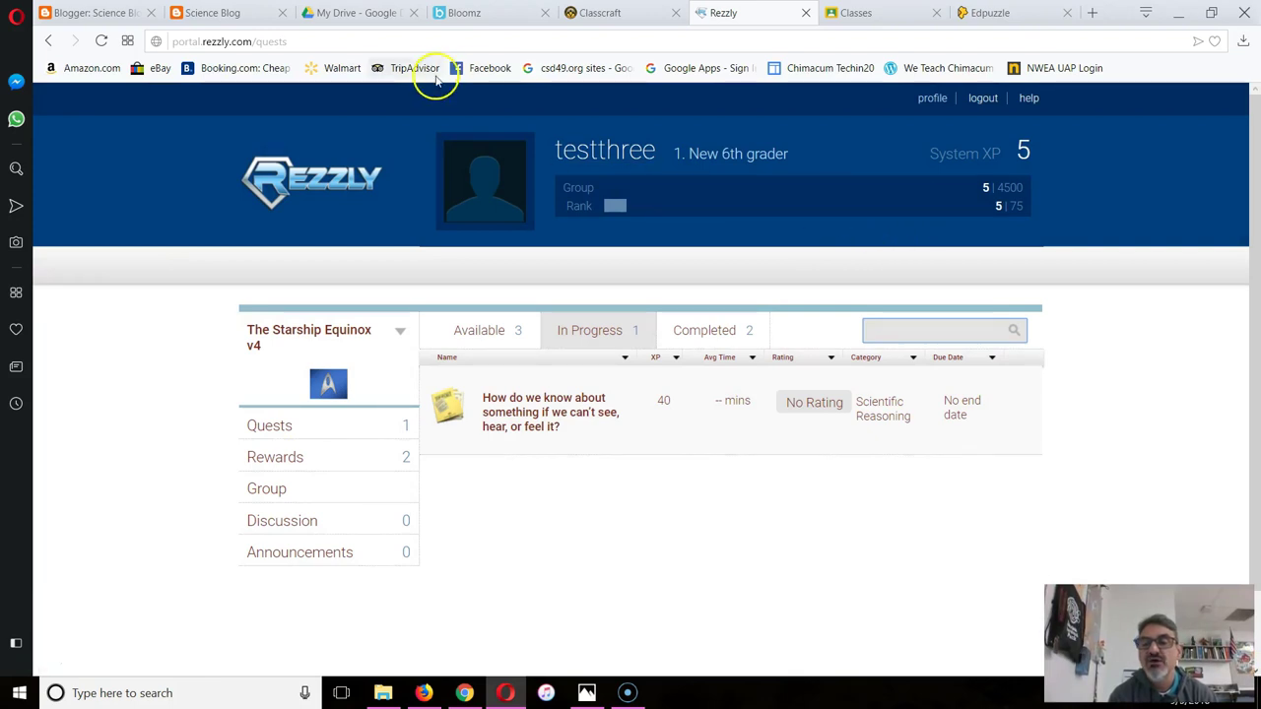
left_click(103, 41)
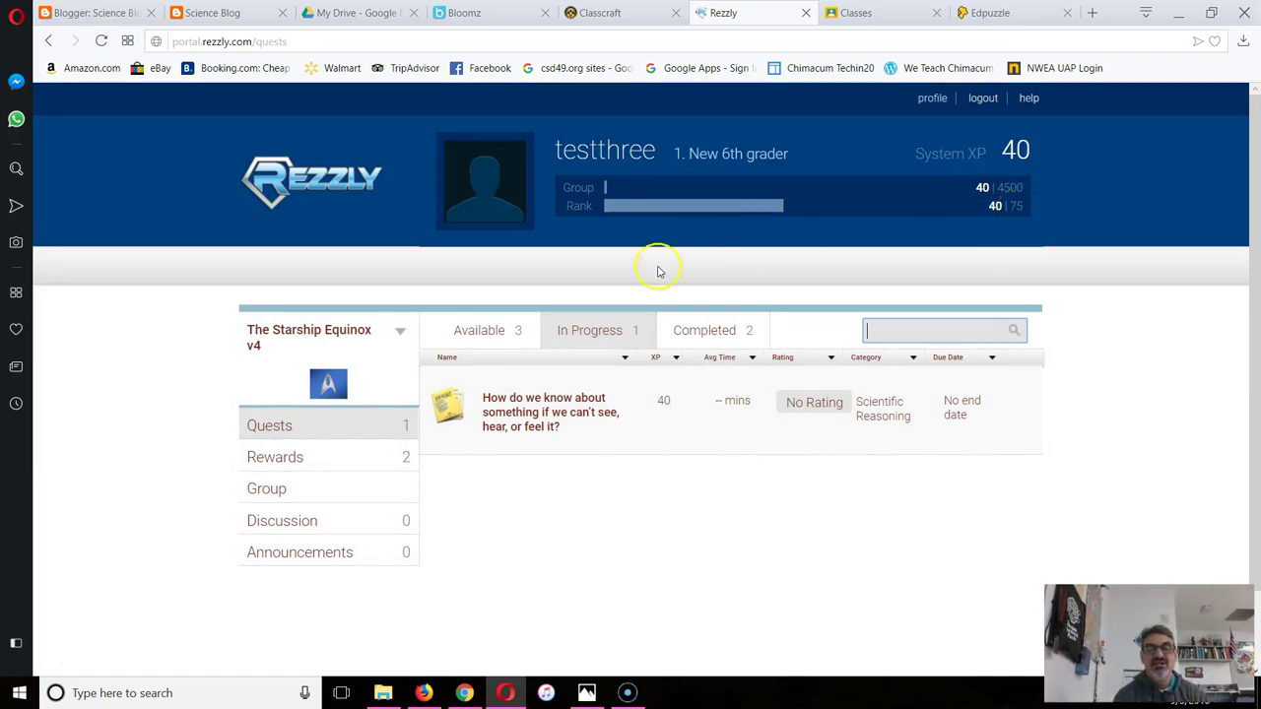
Step: Find the 15-XP Notebooking quest among the available quests and start it
left_click(466, 335)
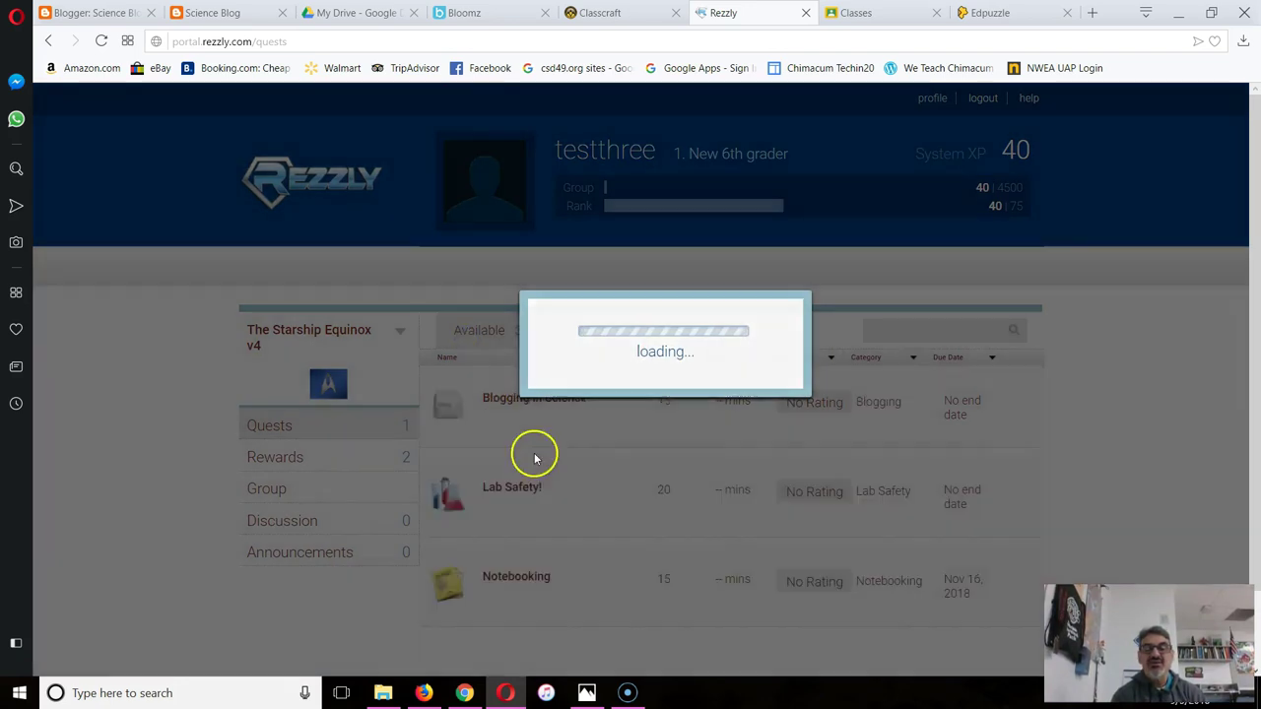
scroll(535, 457, "down", 1)
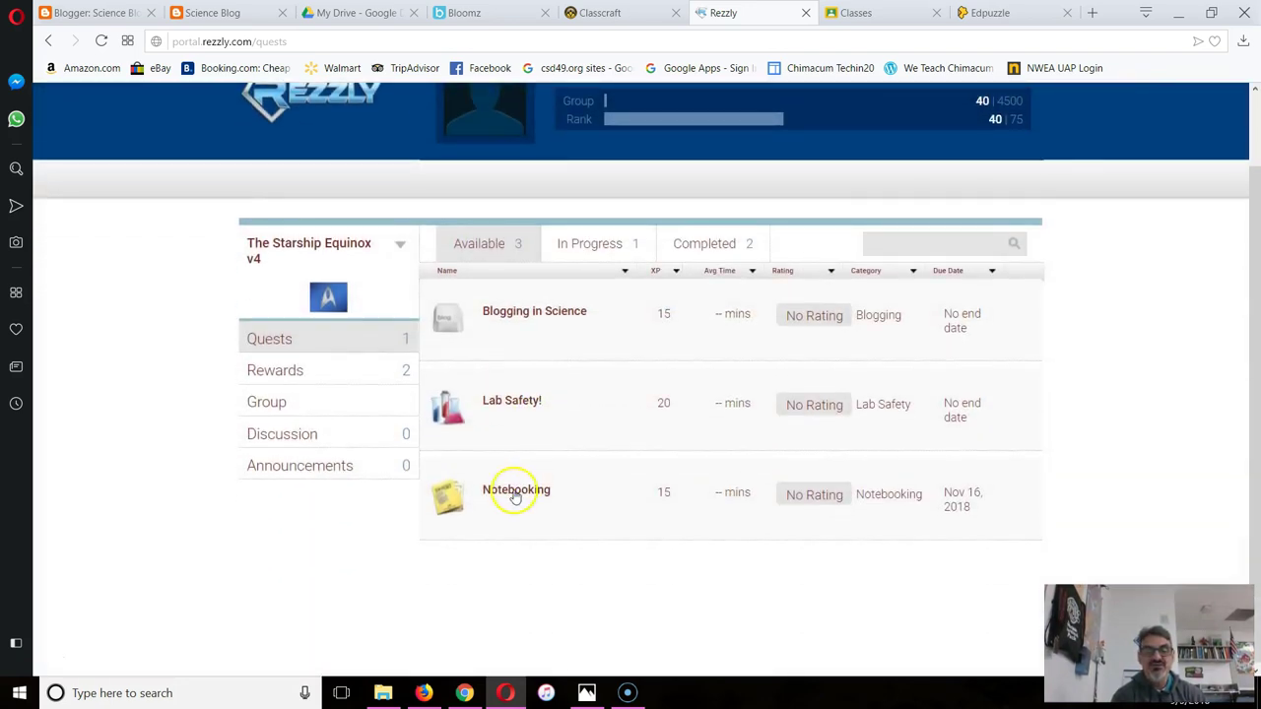
left_click(516, 489)
scroll(636, 478, "down", 1)
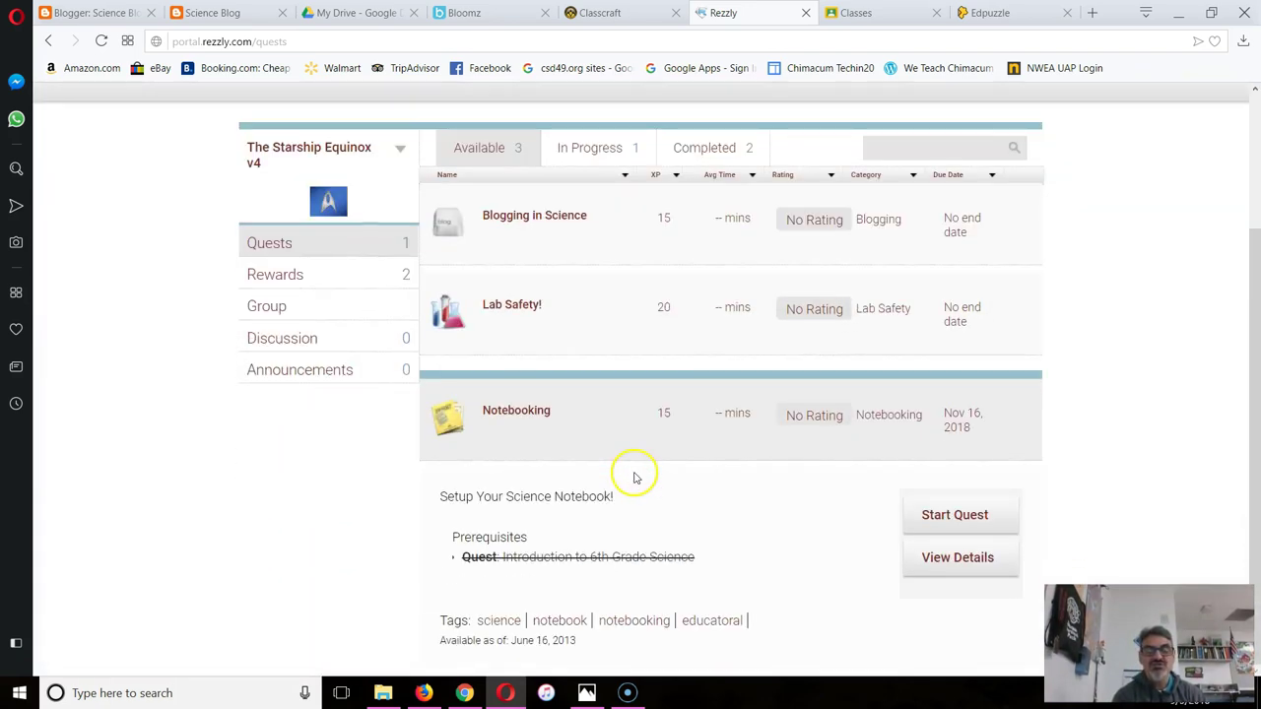
left_click(917, 516)
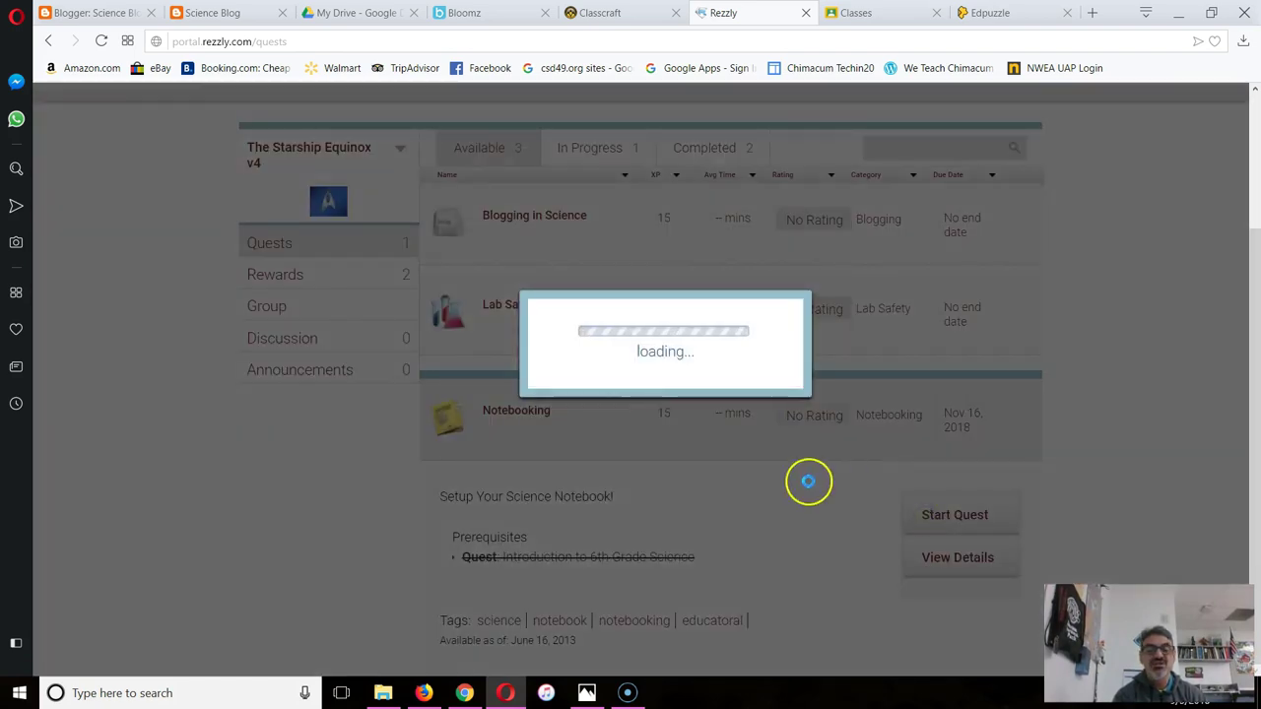
Step: Play the notebook ideas video and review the notebook setup instructions
scroll(808, 484, "down", 3)
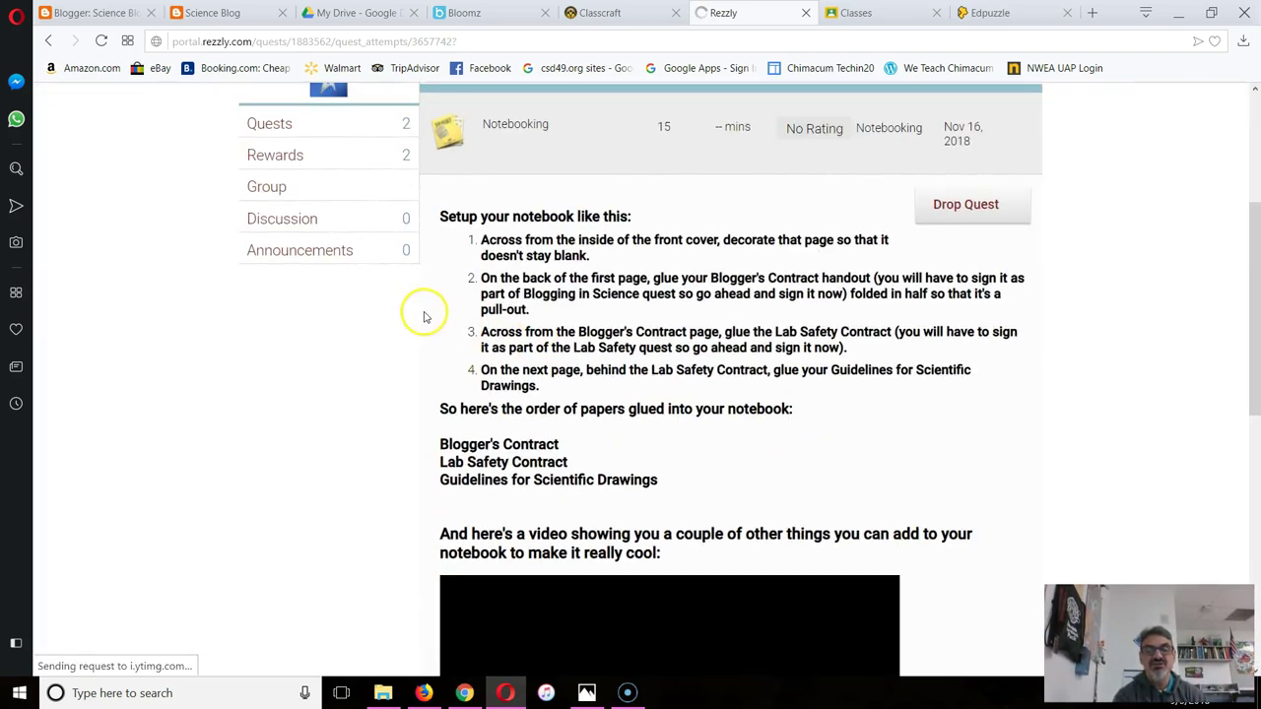
scroll(563, 366, "down", 3)
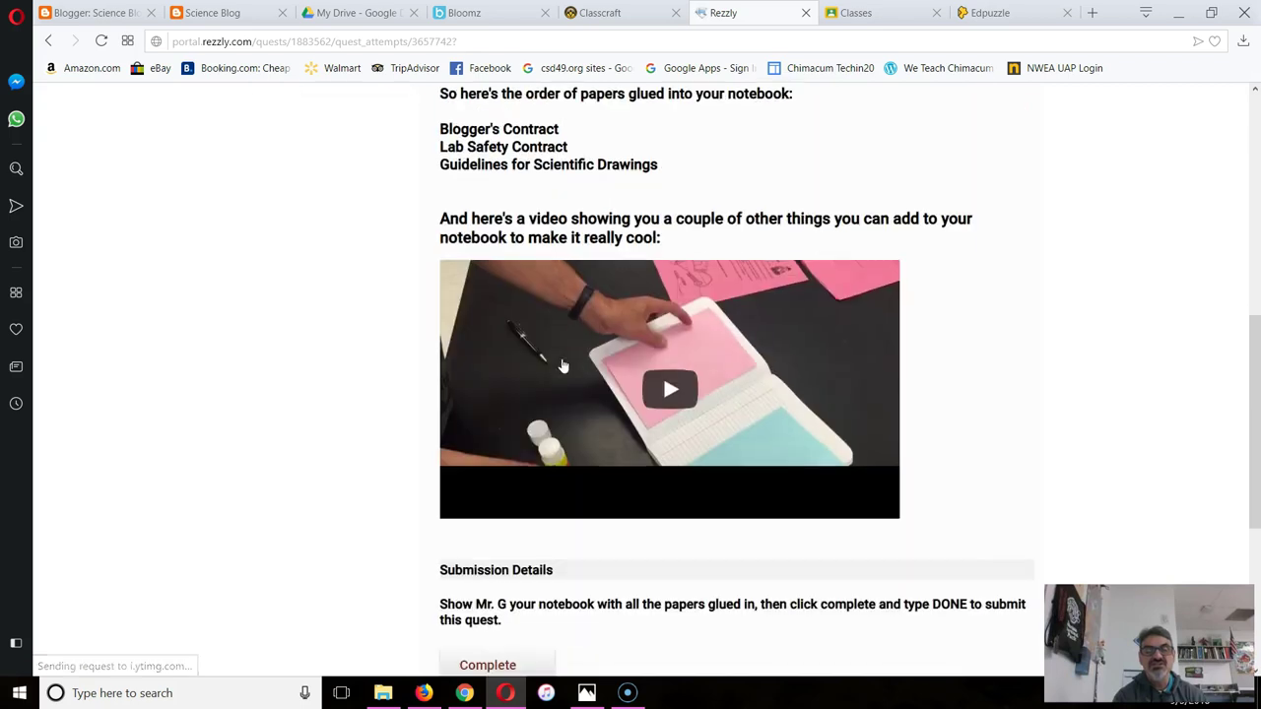
left_click(669, 389)
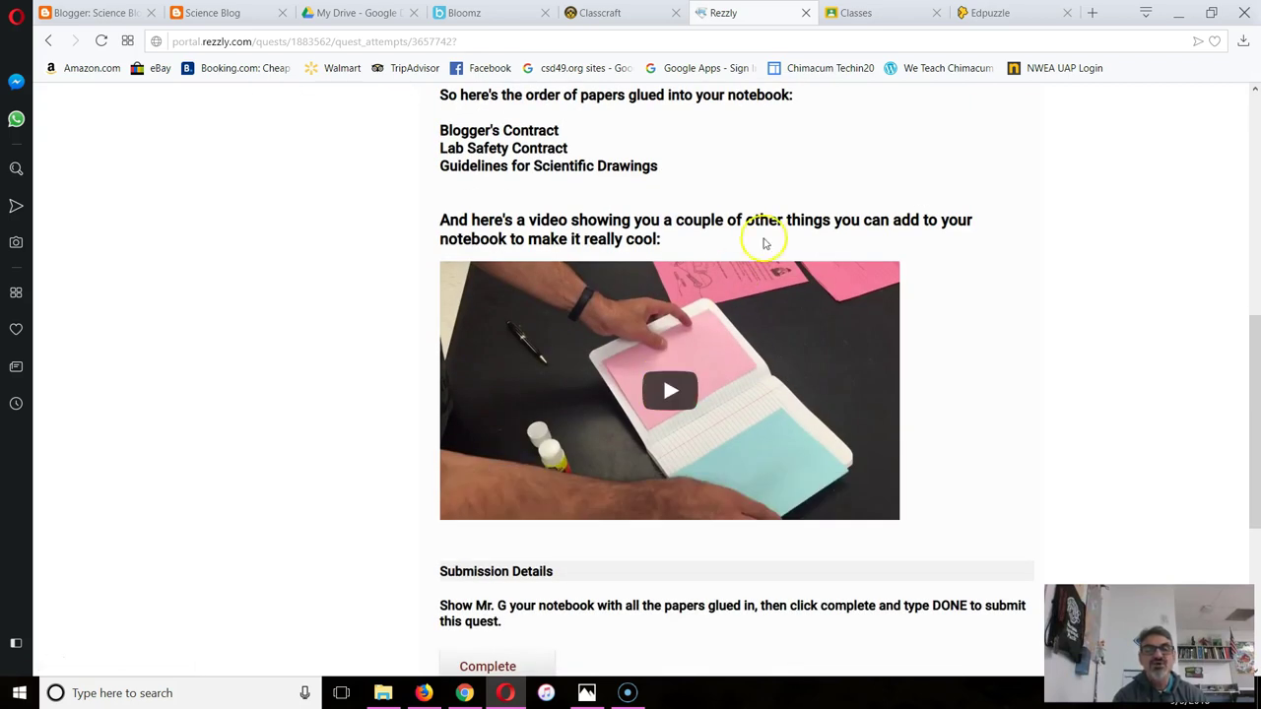
scroll(755, 220, "up", 2)
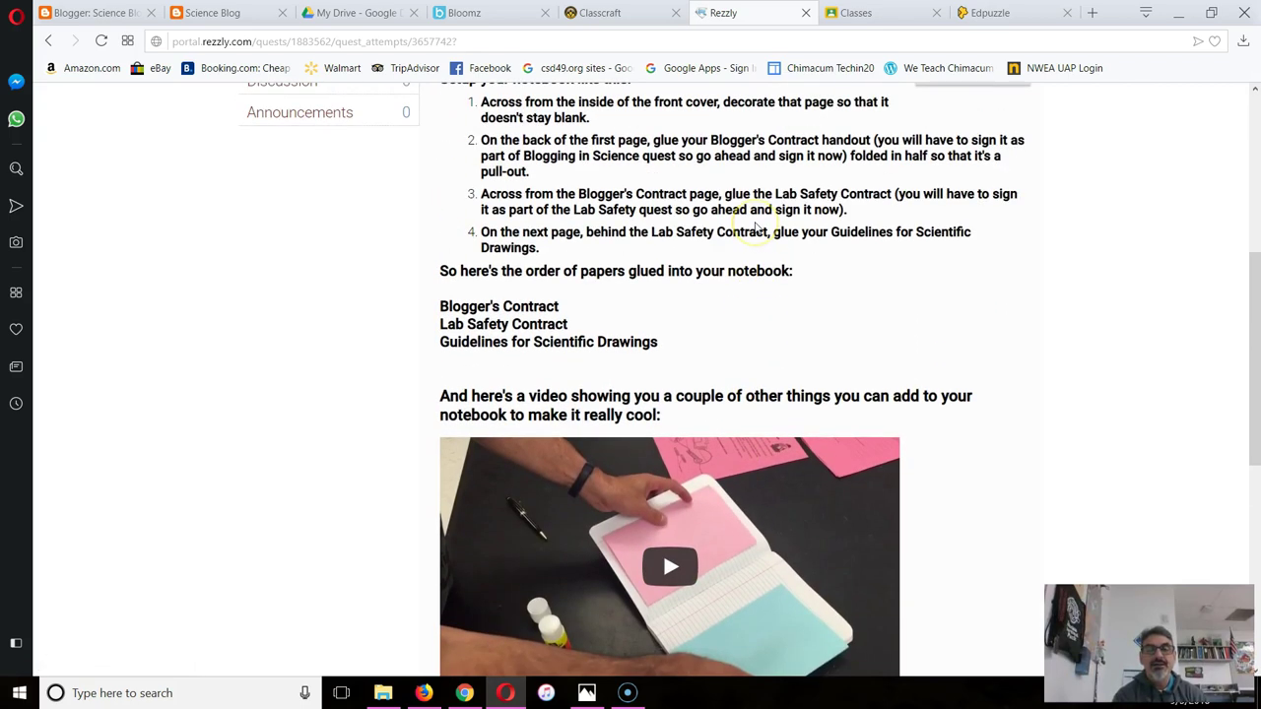
scroll(755, 226, "up", 1)
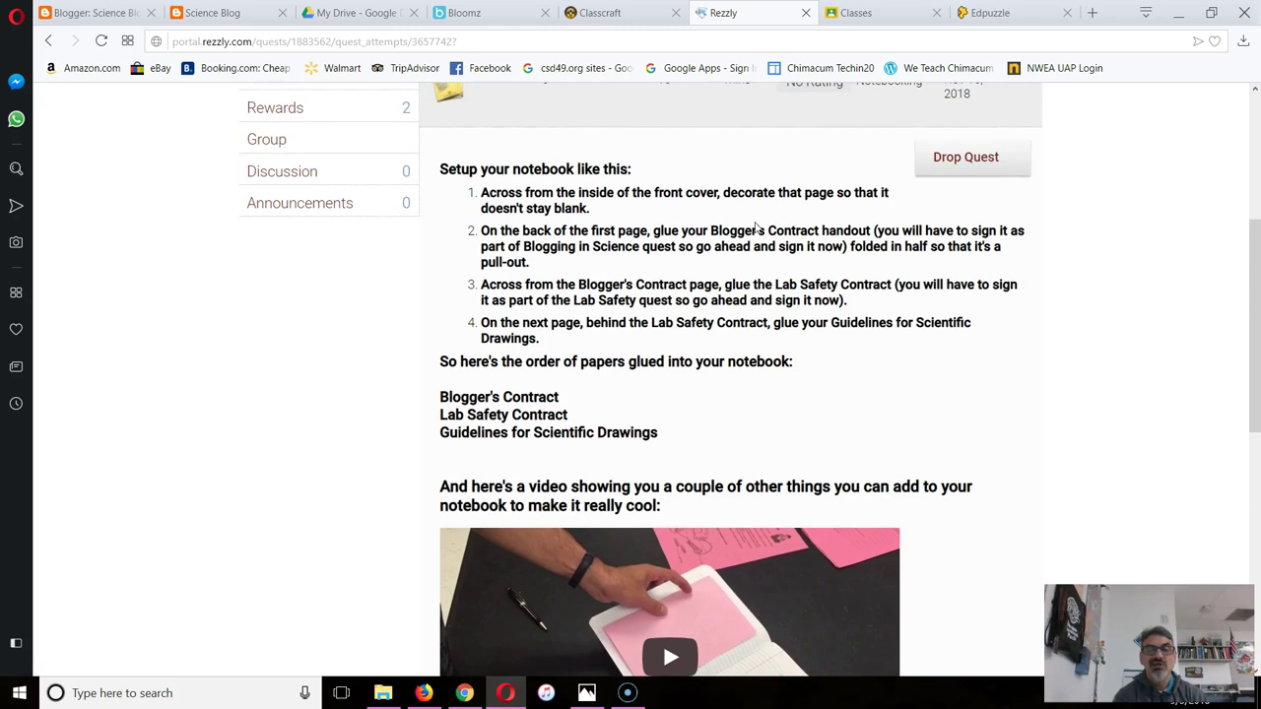
scroll(755, 226, "up", 1)
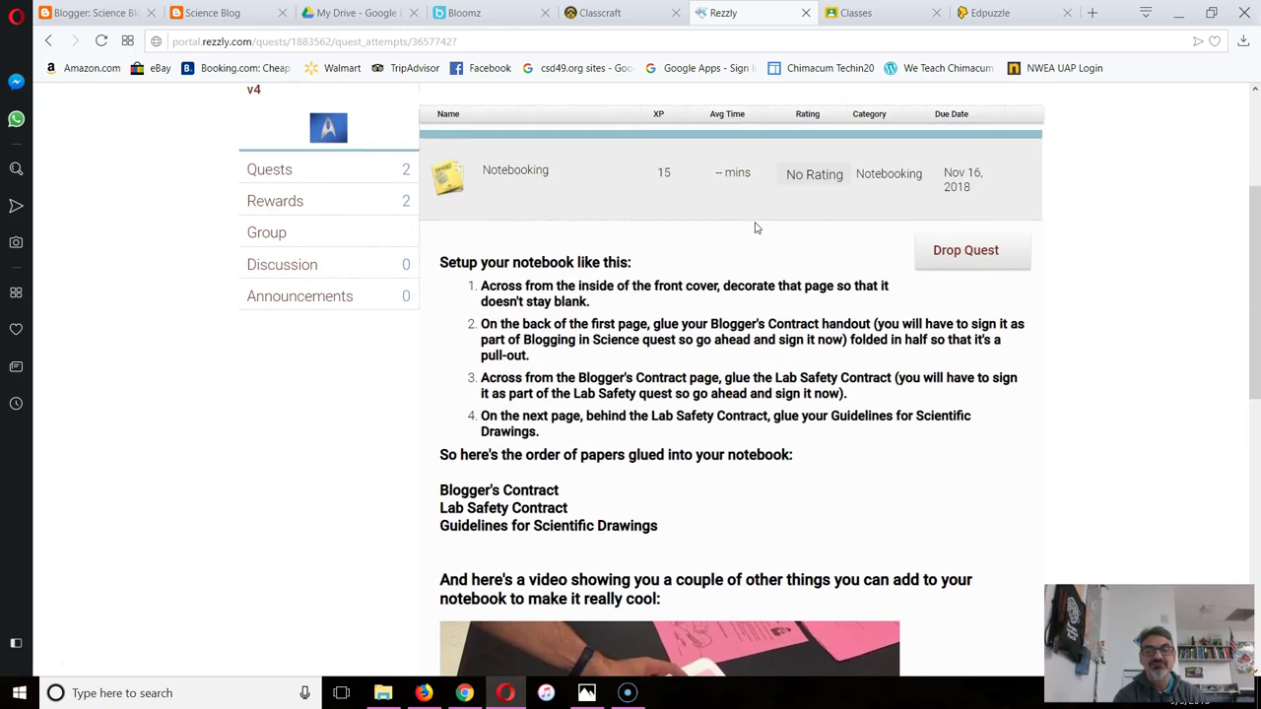